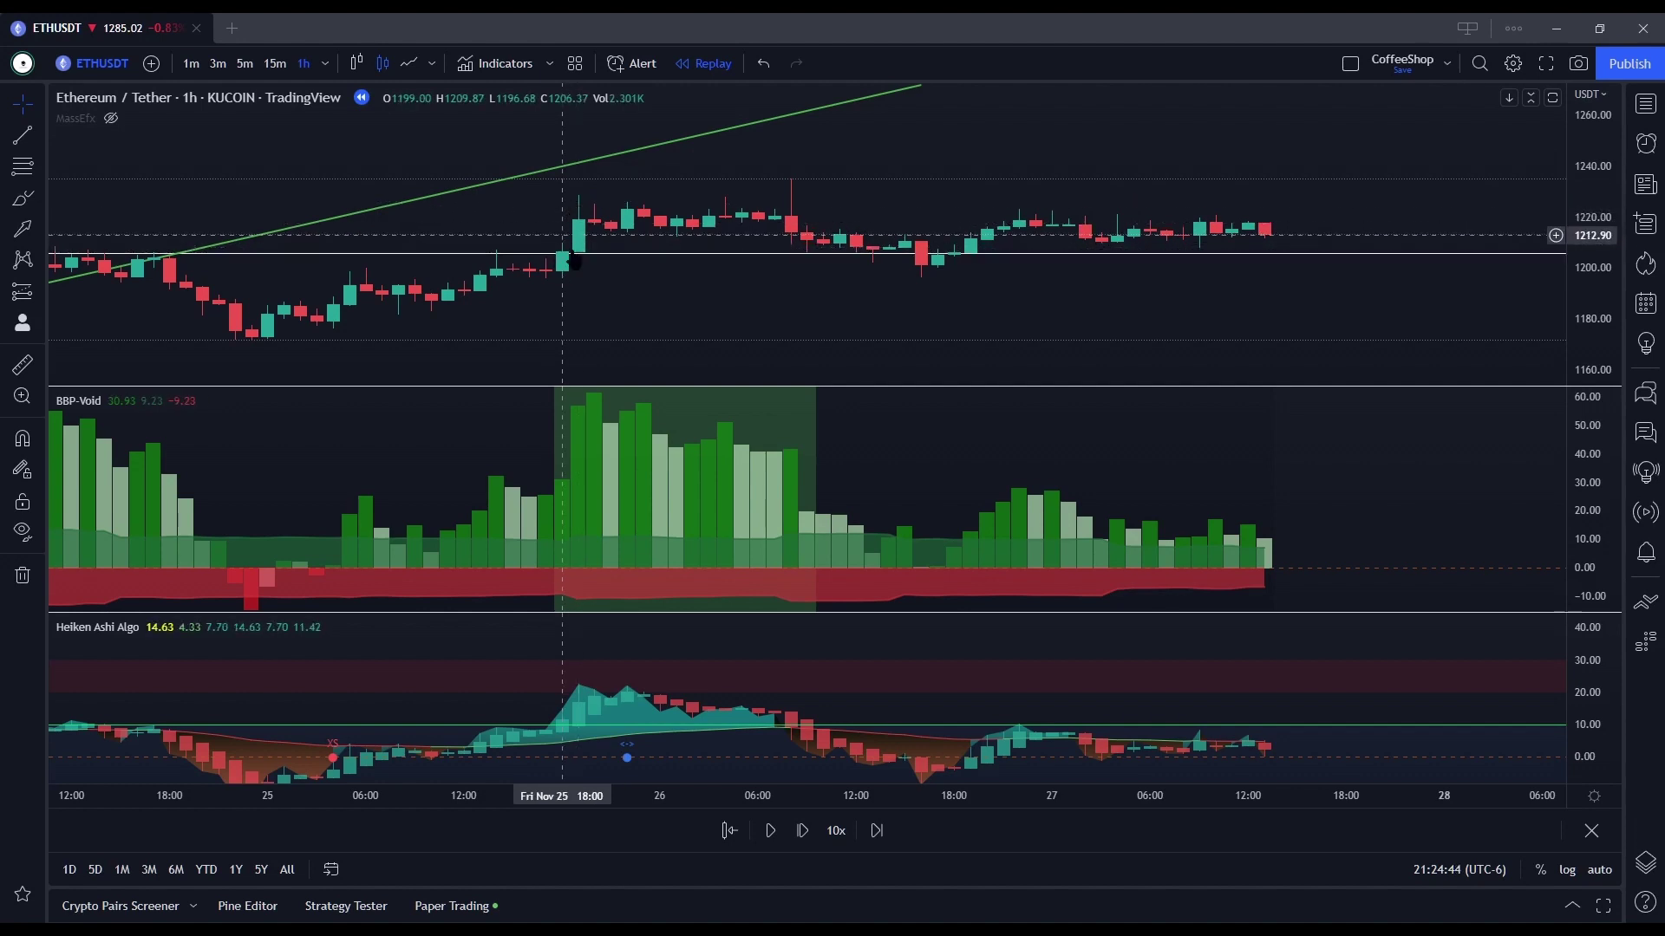
# Step: Advance the hourly ETHUSDT bar replay candle by candle to Sun Nov 27, 18:00
pyautogui.moveTo(703, 281); pyautogui.dragTo(535, 283)
pyautogui.moveTo(839, 293); pyautogui.dragTo(661, 275)
pyautogui.moveTo(837, 431); pyautogui.dragTo(798, 379)
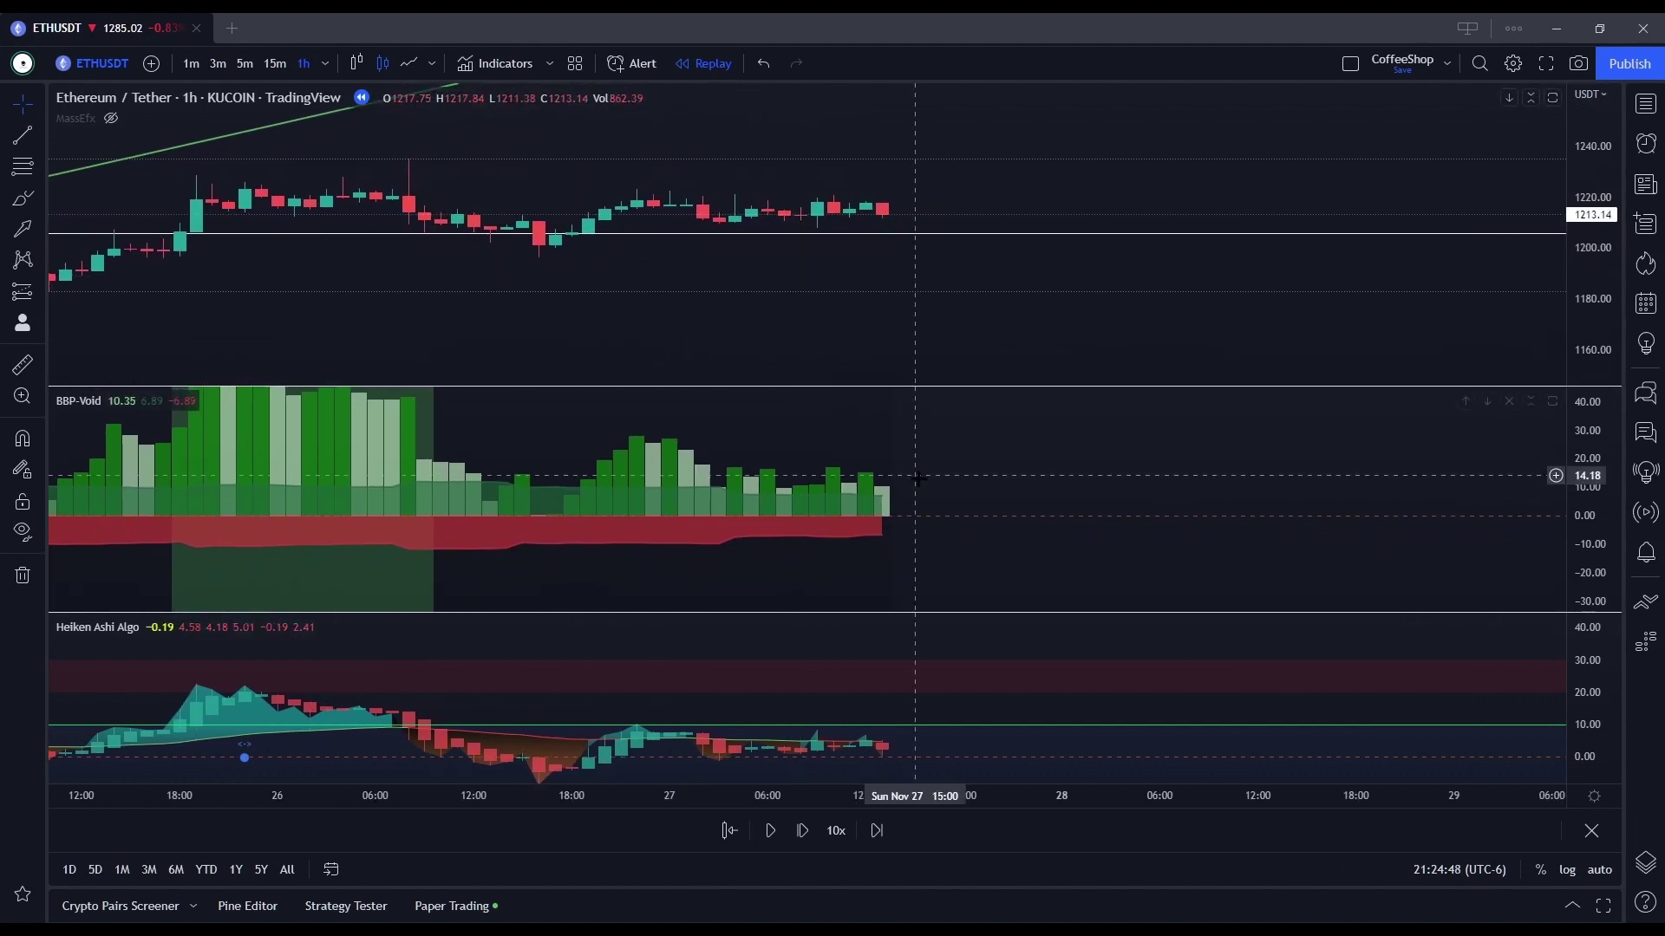
pyautogui.moveTo(1576, 754); pyautogui.dragTo(1552, 710)
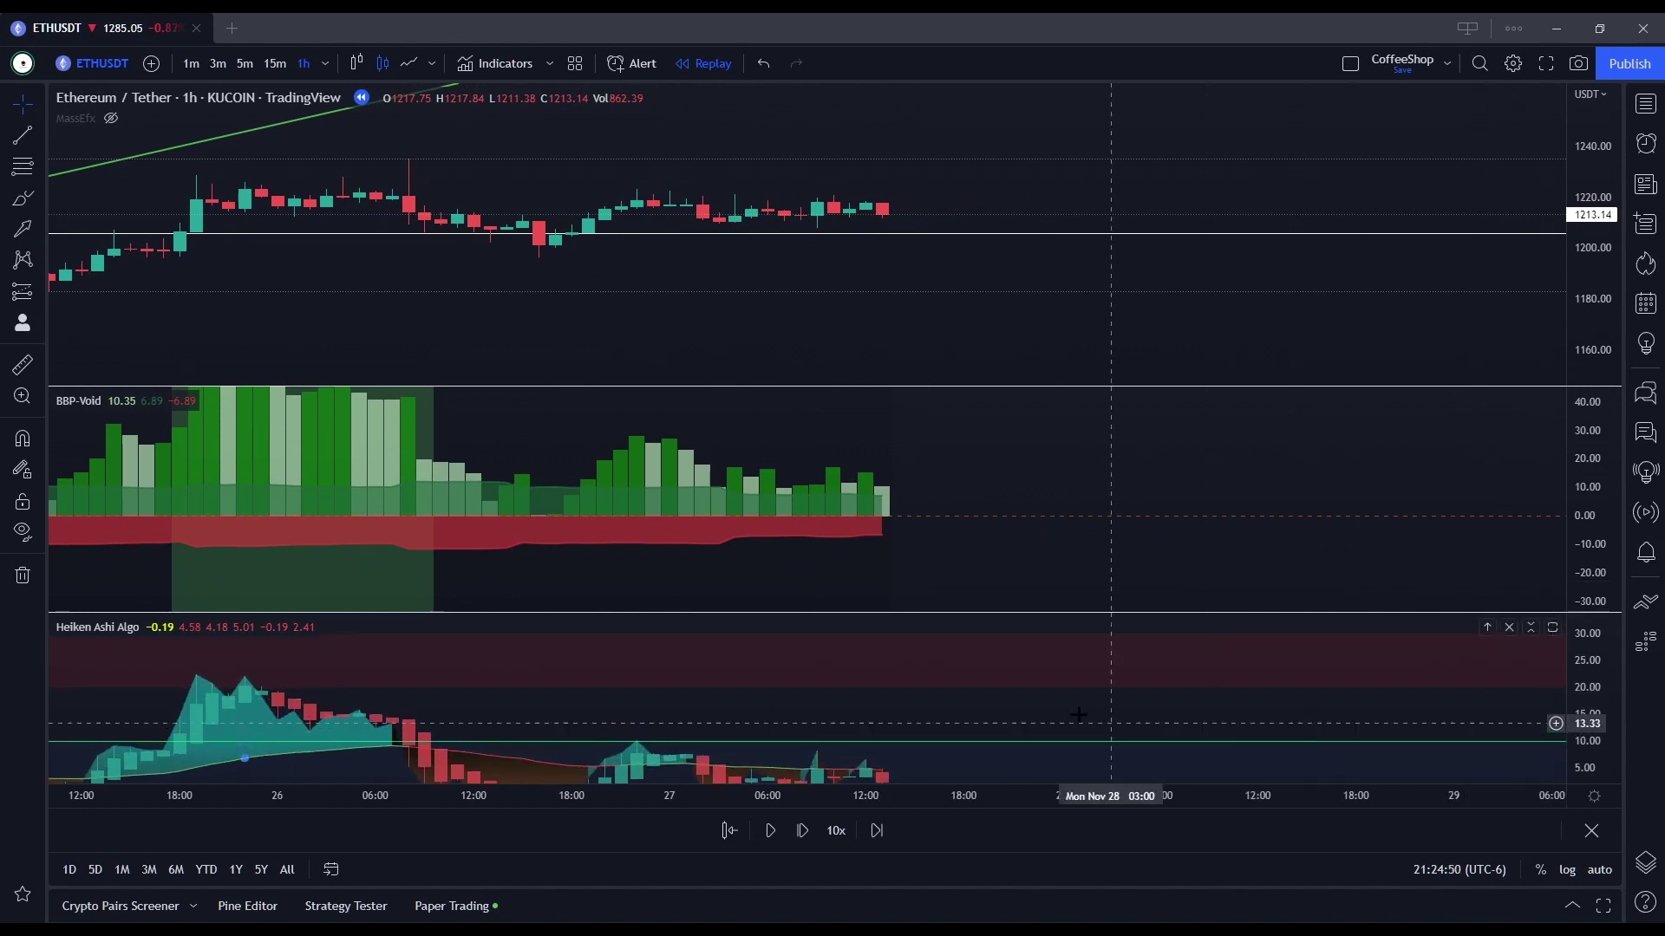
pyautogui.moveTo(885, 672); pyautogui.dragTo(875, 596)
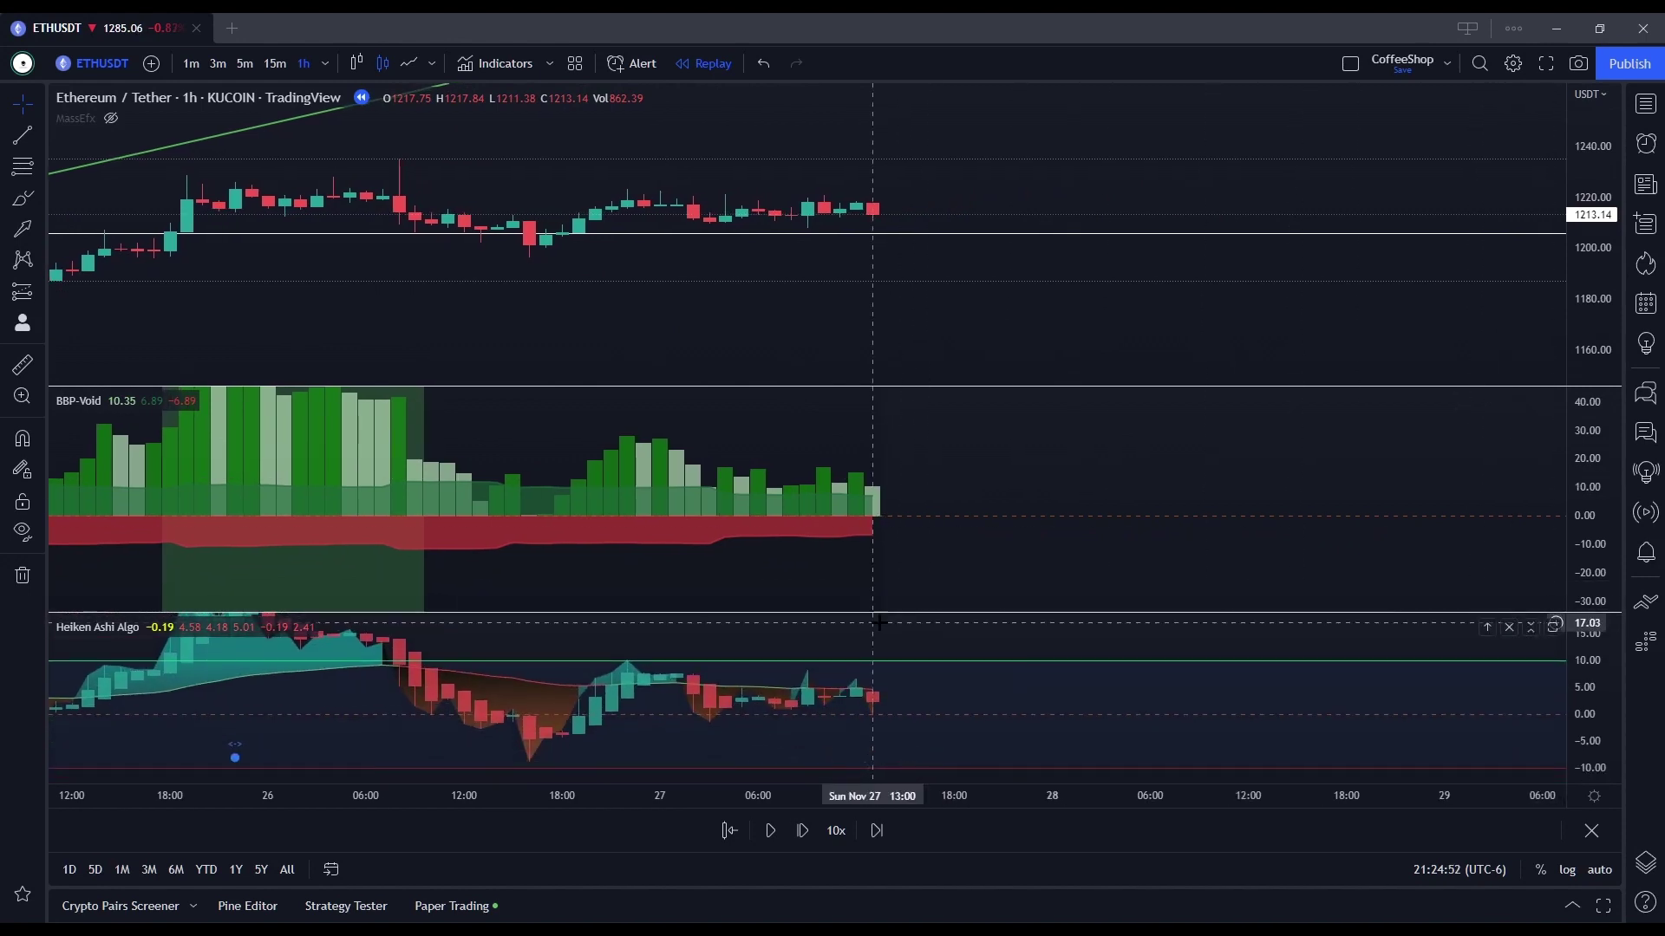
pyautogui.moveTo(906, 728); pyautogui.dragTo(906, 708)
pyautogui.moveTo(1589, 683); pyautogui.dragTo(1590, 718)
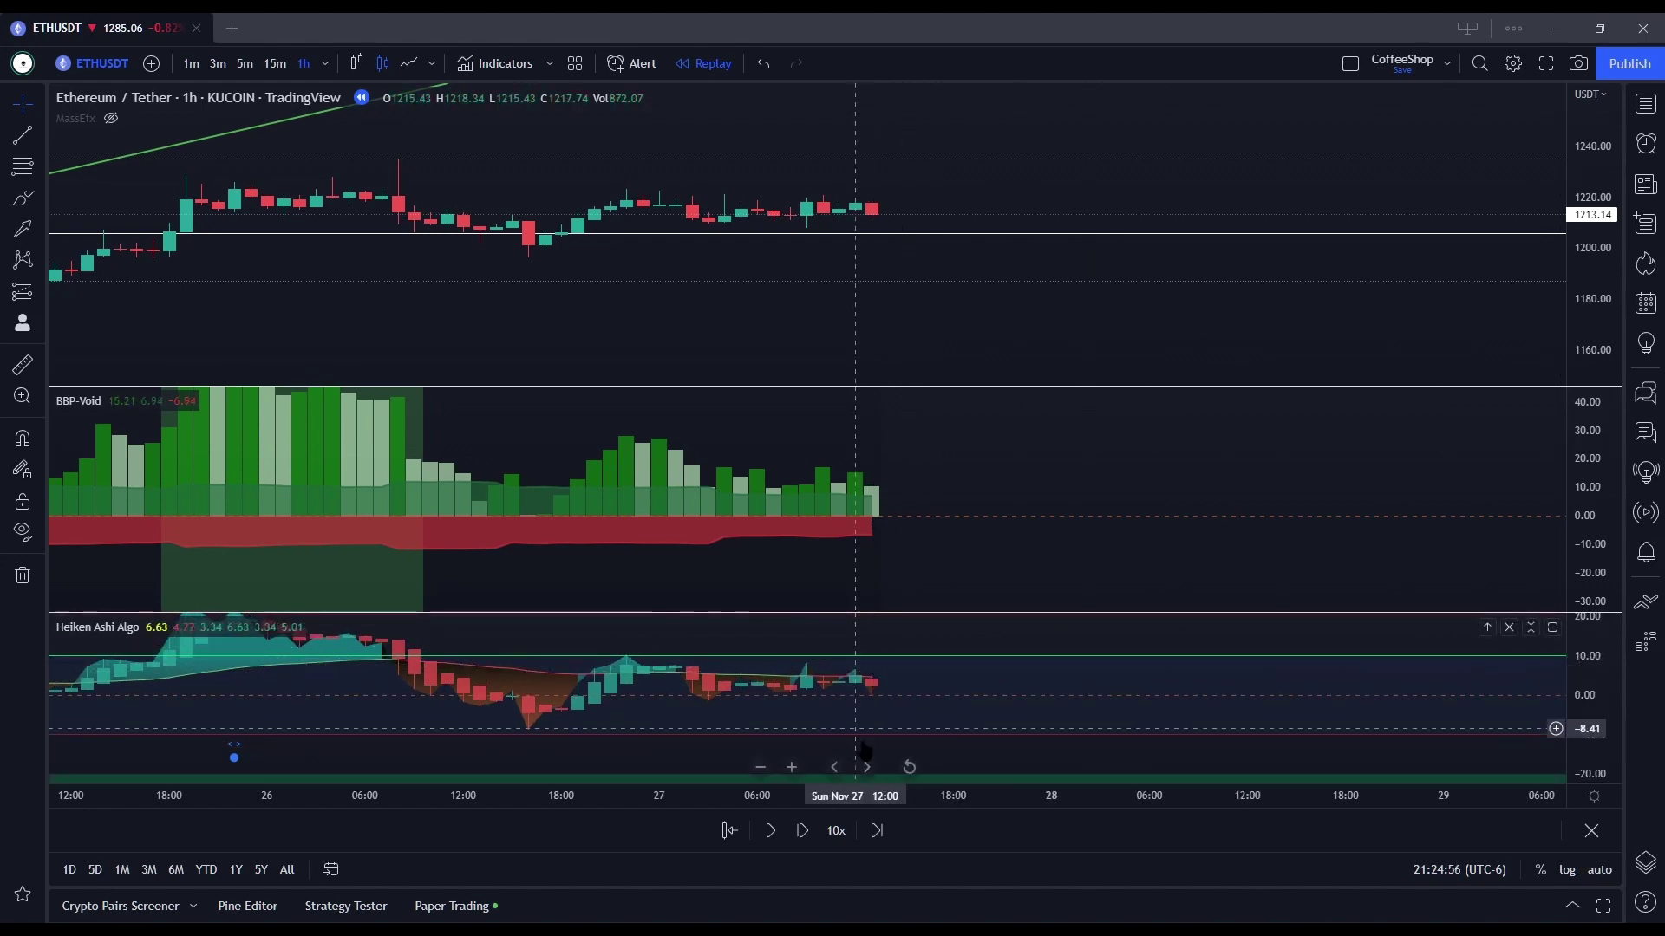
pyautogui.click(797, 834)
pyautogui.click(797, 834)
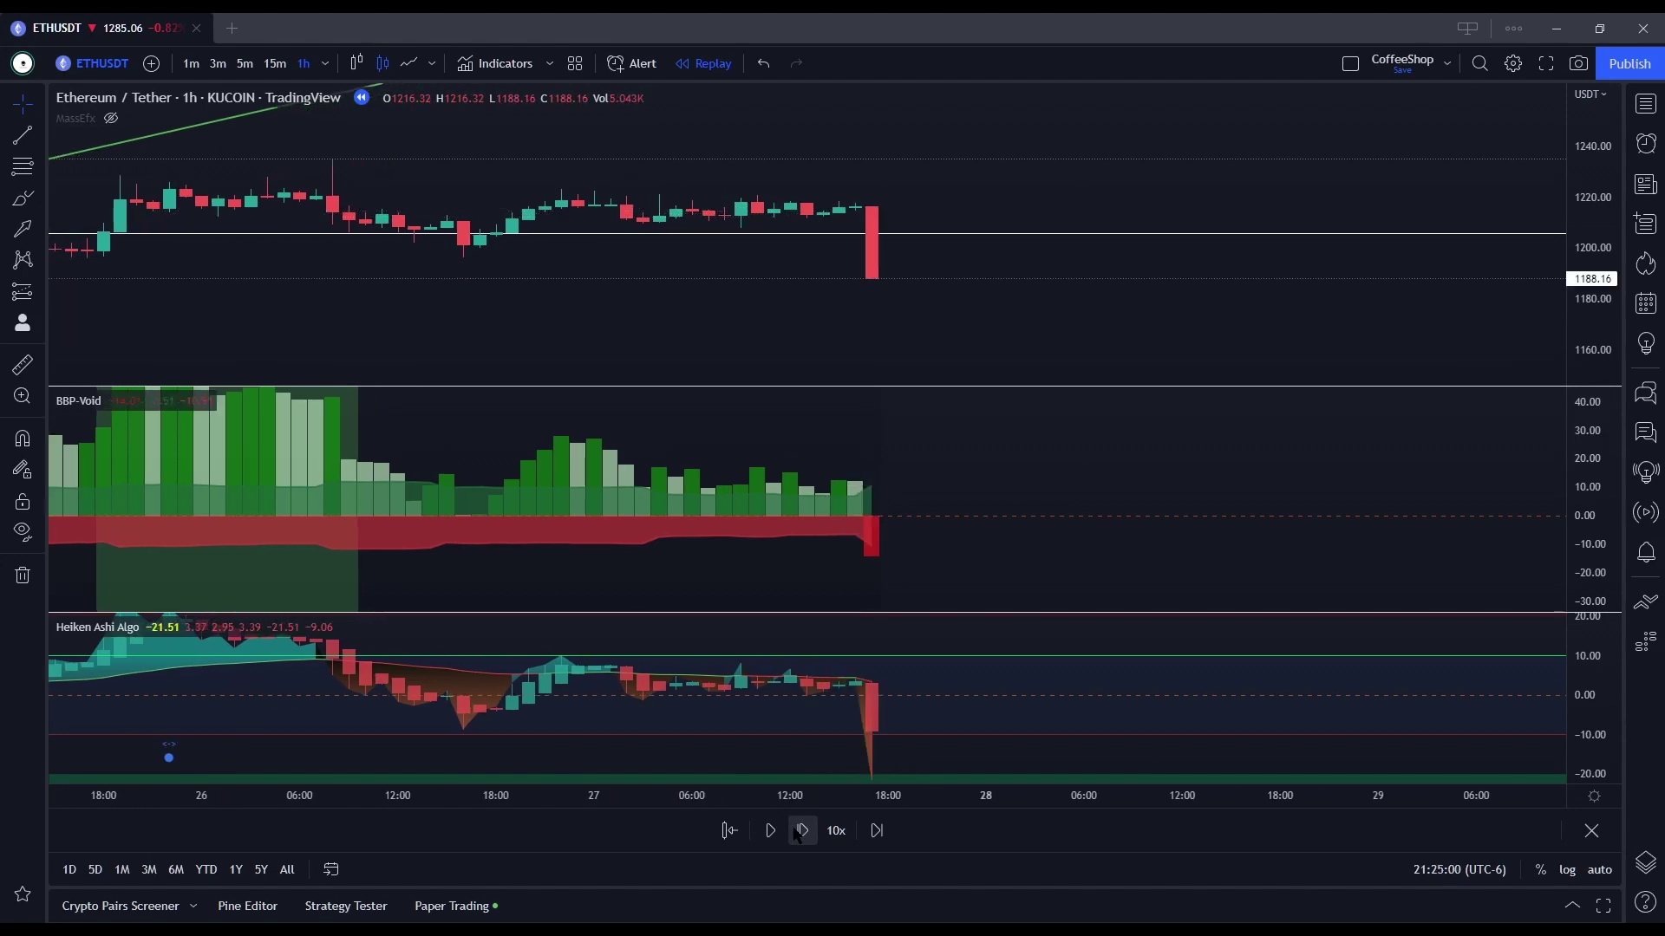
pyautogui.click(797, 834)
# Step: Show the hidden MassEfx indicator and draw an arrow pointing to the first long red bar in the BBP-Void pane
pyautogui.moveTo(907, 689); pyautogui.dragTo(887, 646)
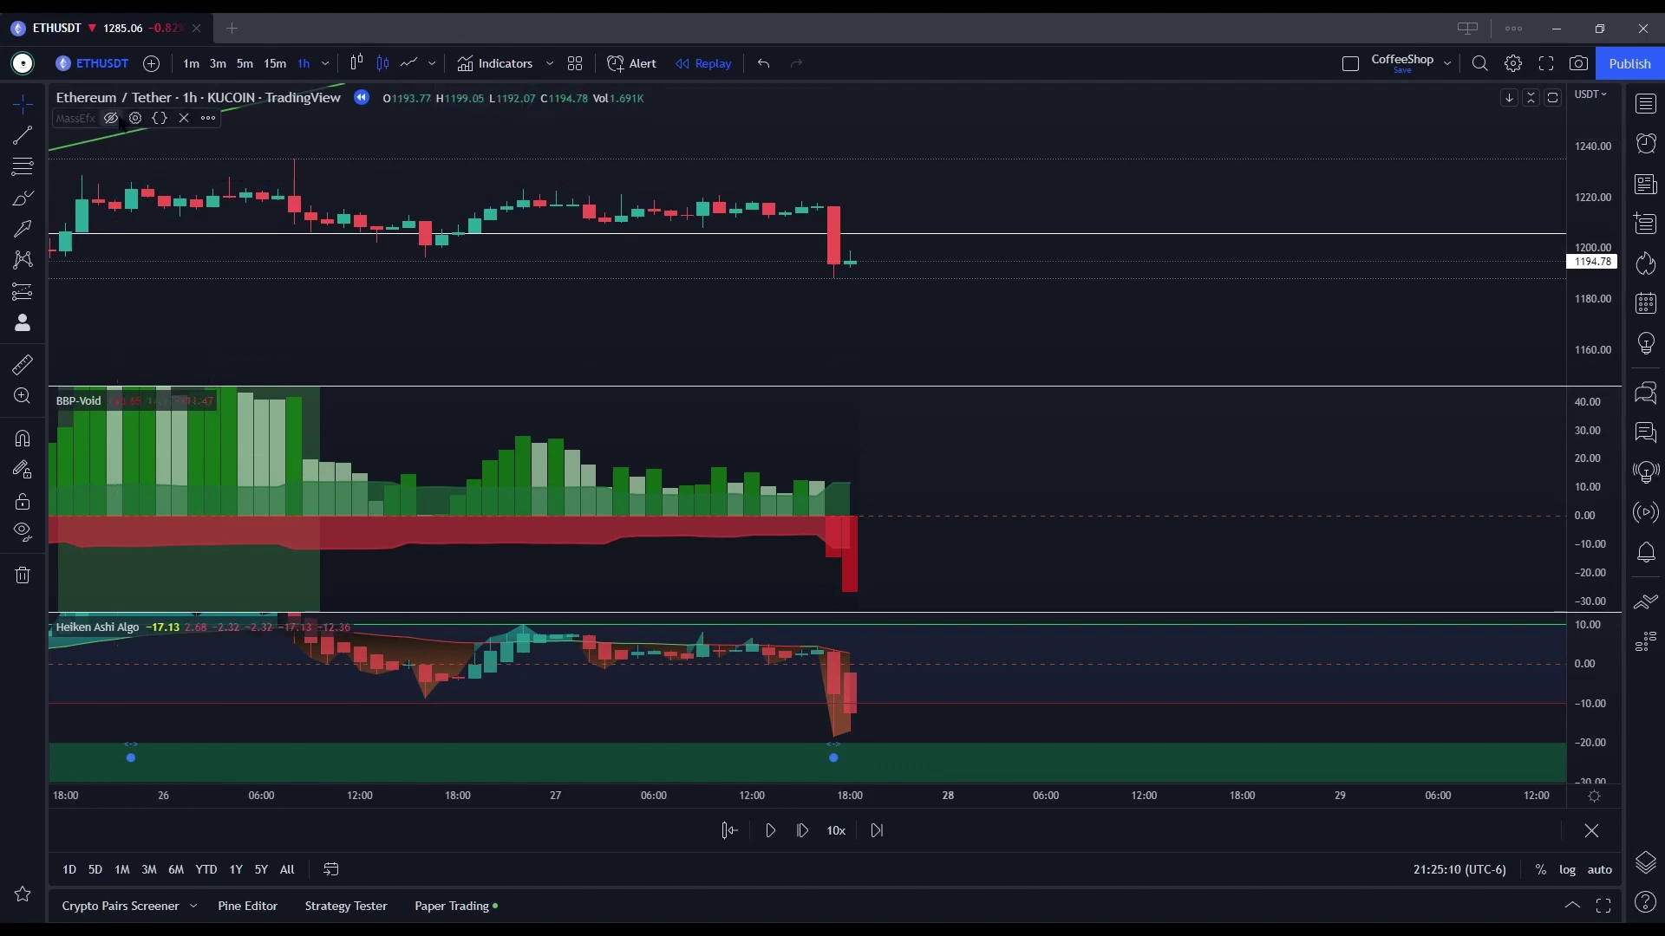
pyautogui.click(111, 118)
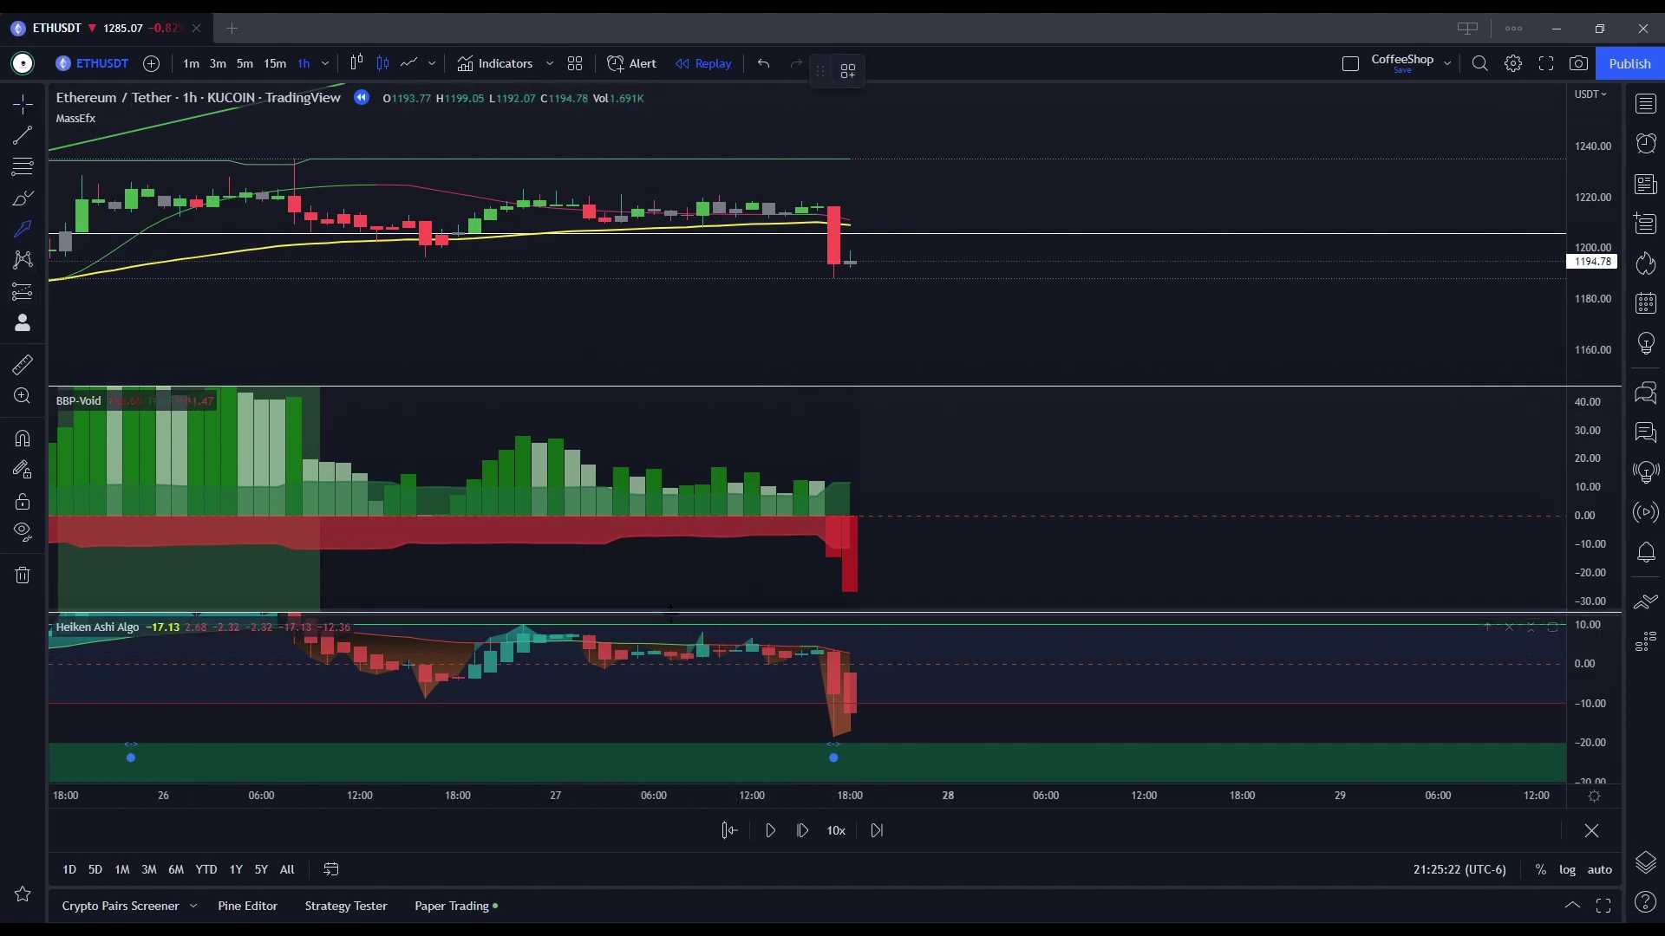
pyautogui.moveTo(702, 581); pyautogui.dragTo(818, 556)
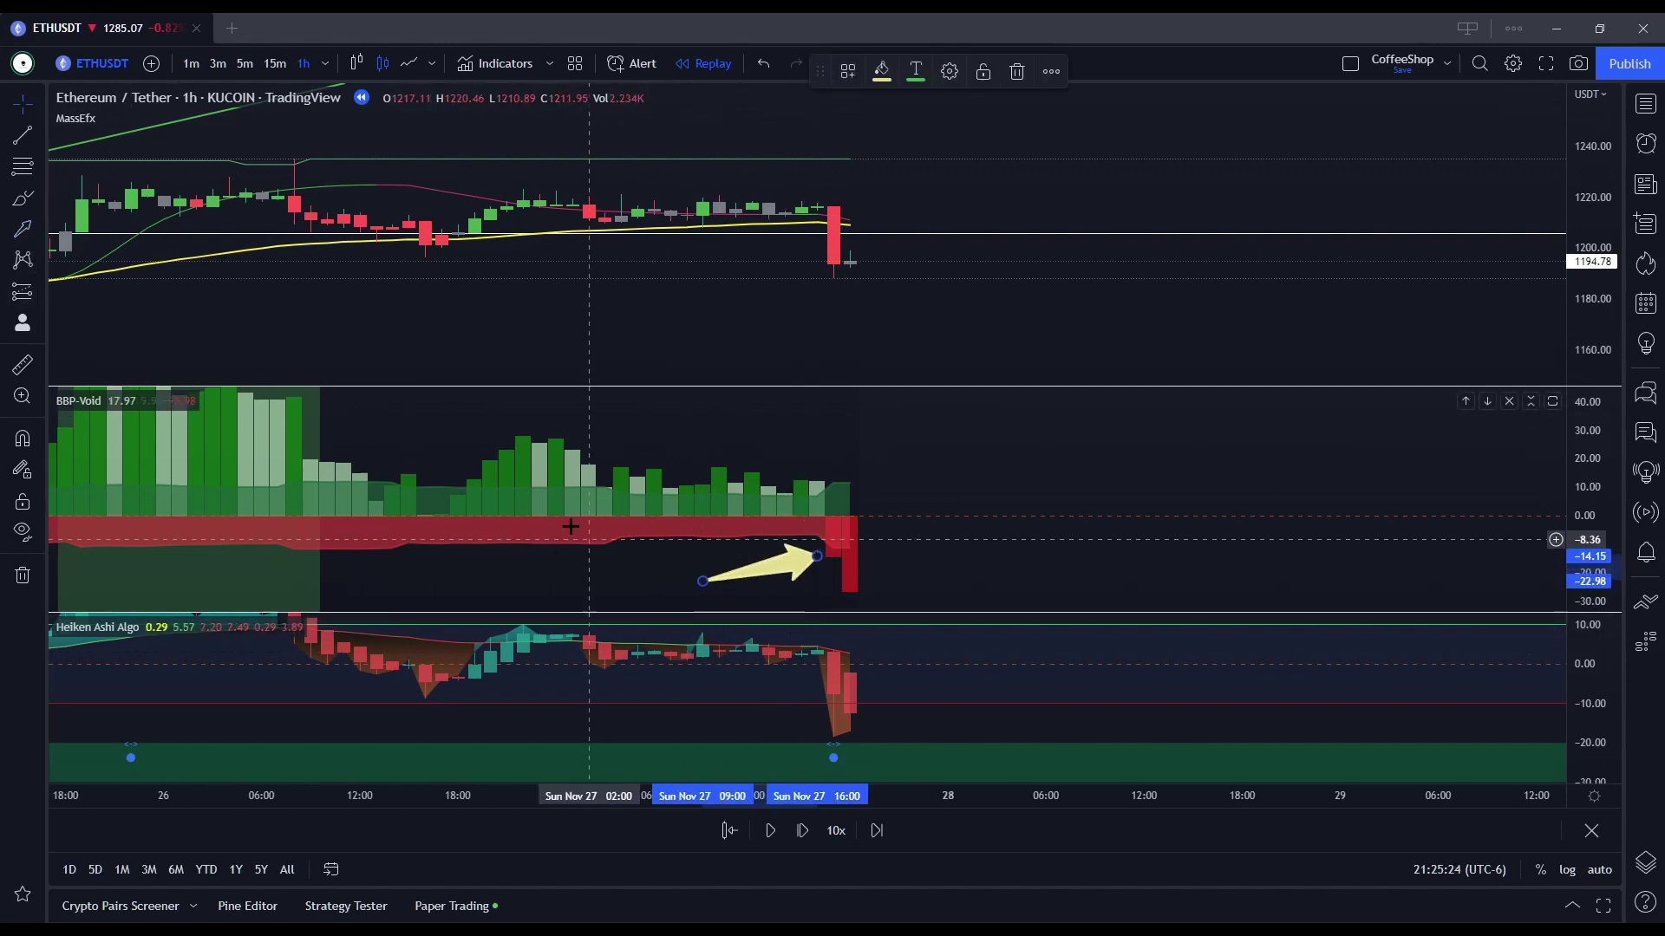
# Step: Draw arrows pointing to the latest red drop in the Heiken Ashi Algo pane and to the latest candles on the price chart
pyautogui.click(23, 229)
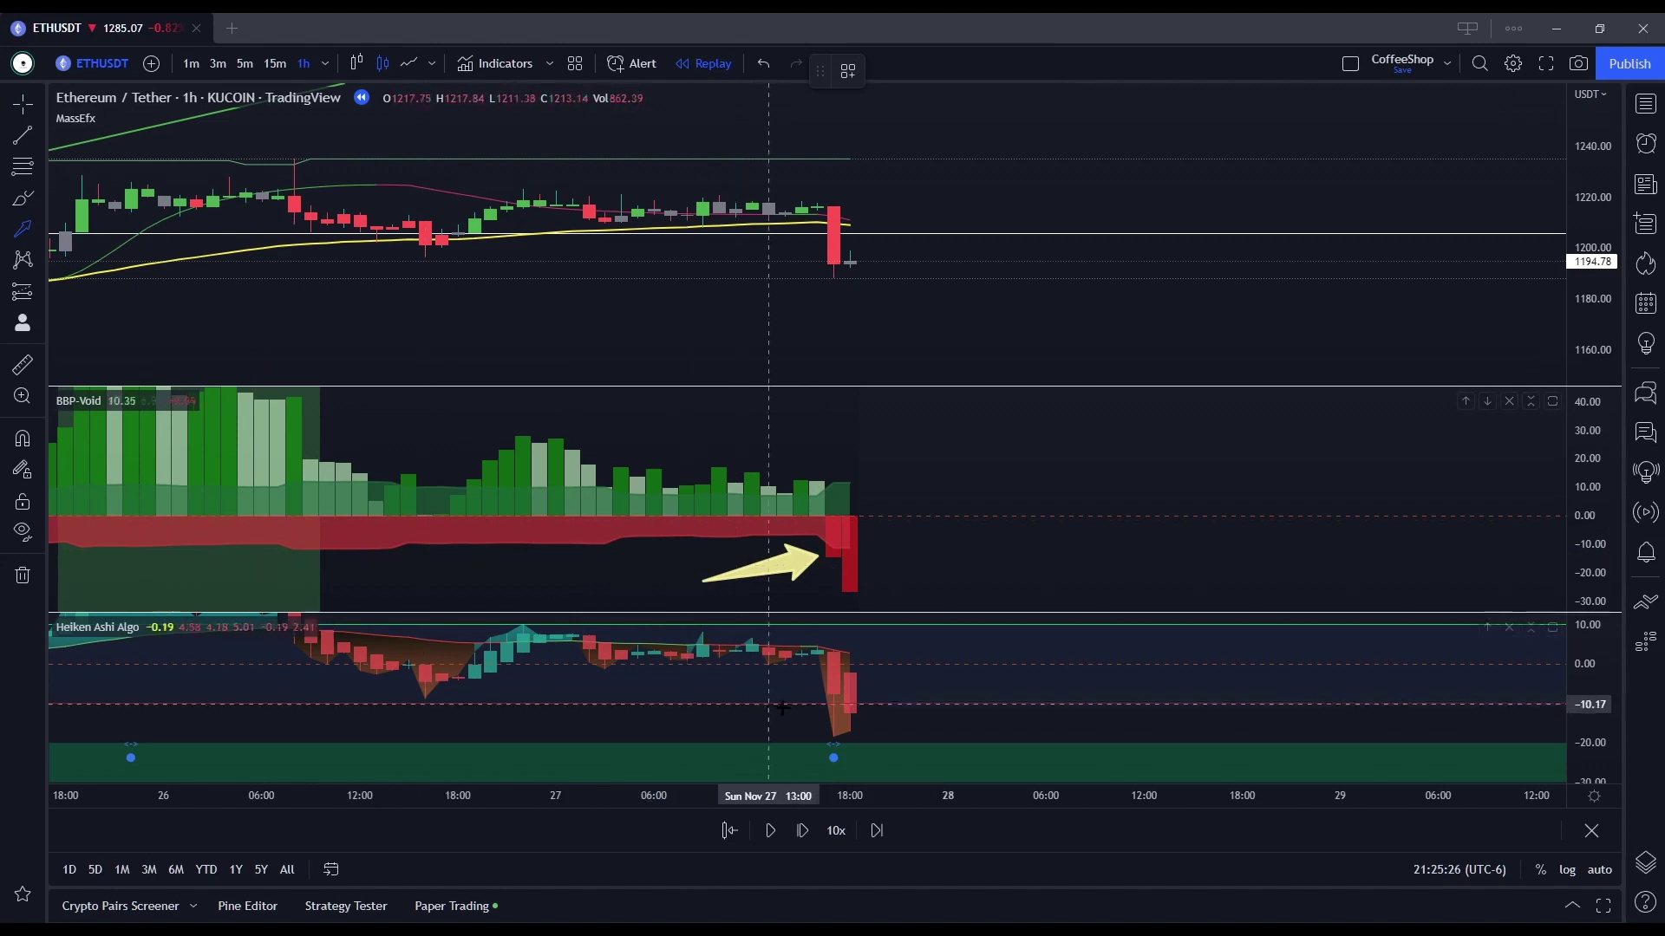
pyautogui.moveTo(785, 720)
pyautogui.mouseDown()
pyautogui.moveTo(817, 697)
pyautogui.moveTo(797, 713)
pyautogui.moveTo(820, 696)
pyautogui.moveTo(846, 707)
pyautogui.mouseUp()
pyautogui.moveTo(830, 324)
pyautogui.mouseDown()
pyautogui.moveTo(785, 282)
pyautogui.moveTo(829, 265)
pyautogui.mouseUp()
pyautogui.click(23, 228)
pyautogui.click(832, 261)
pyautogui.click(815, 328)
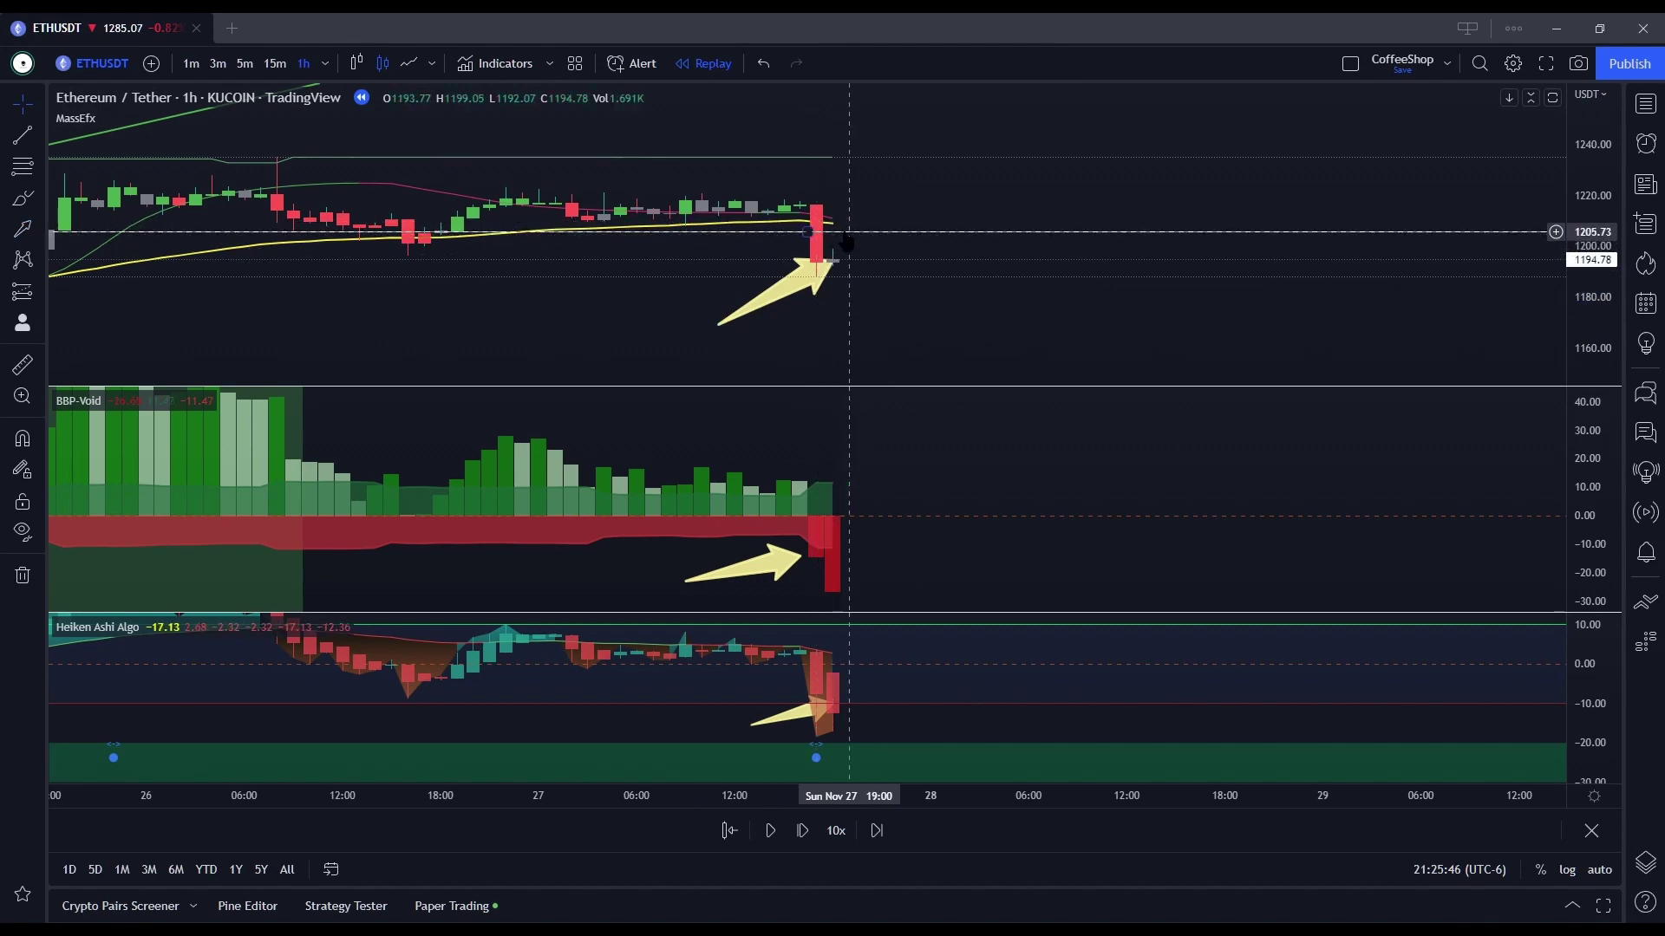
# Step: Enlarge the Heiken Ashi Algo pane and reposition the price chart arrow so it points at the latest candle from below
pyautogui.moveTo(850, 314); pyautogui.dragTo(829, 309)
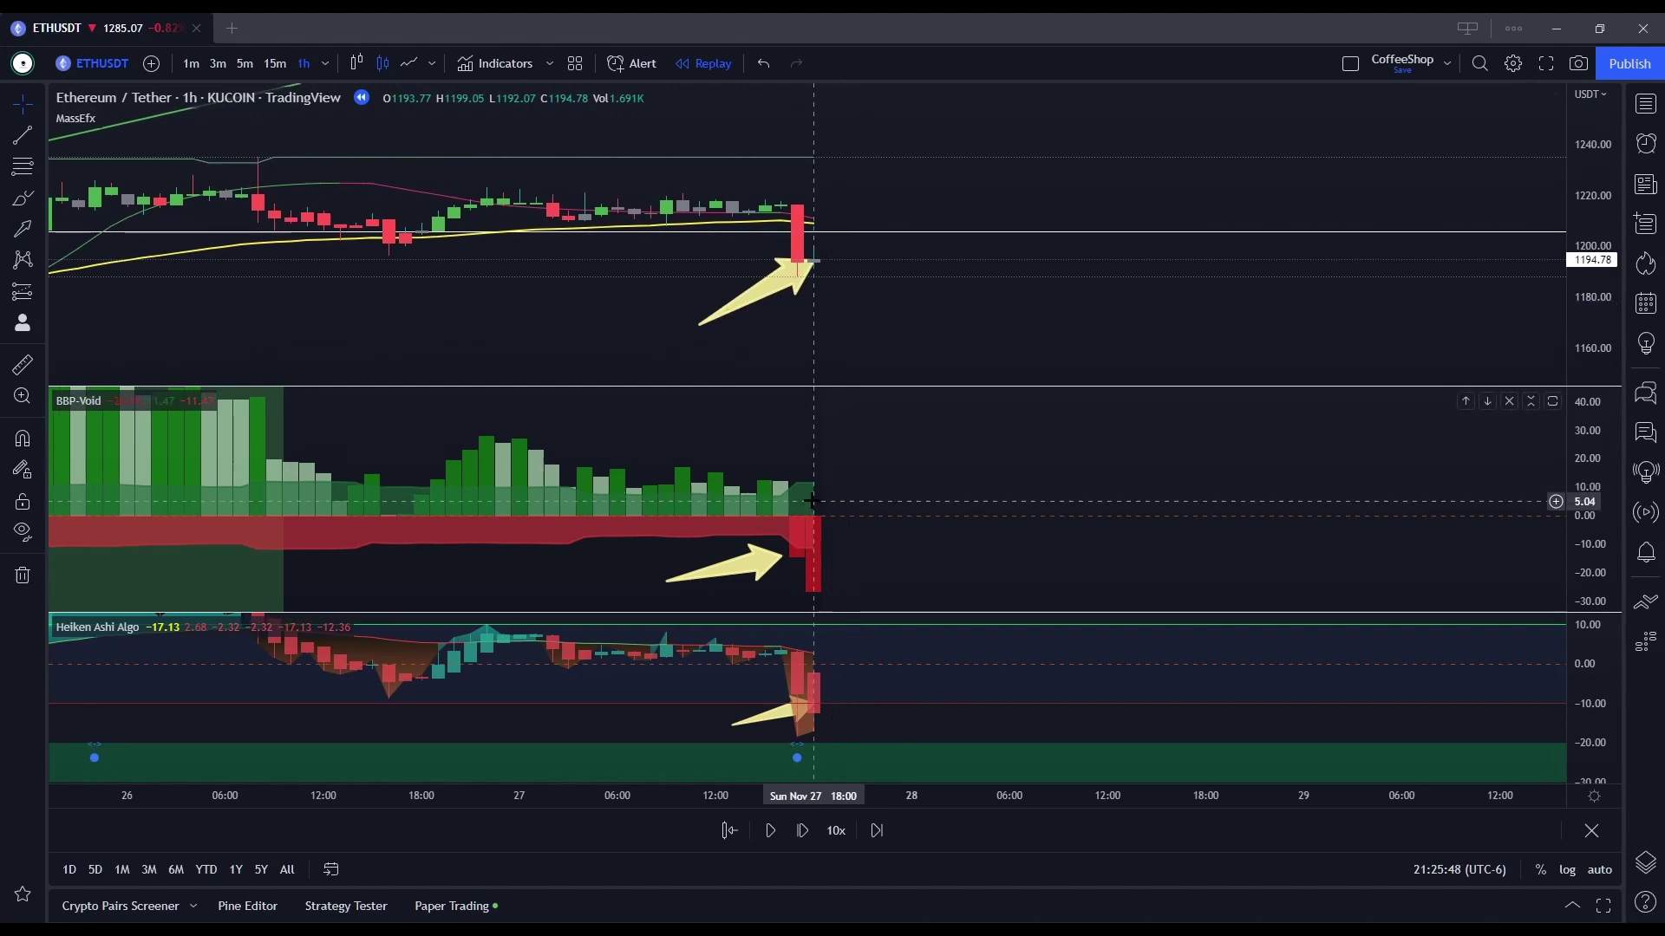
pyautogui.moveTo(884, 445); pyautogui.dragTo(855, 434)
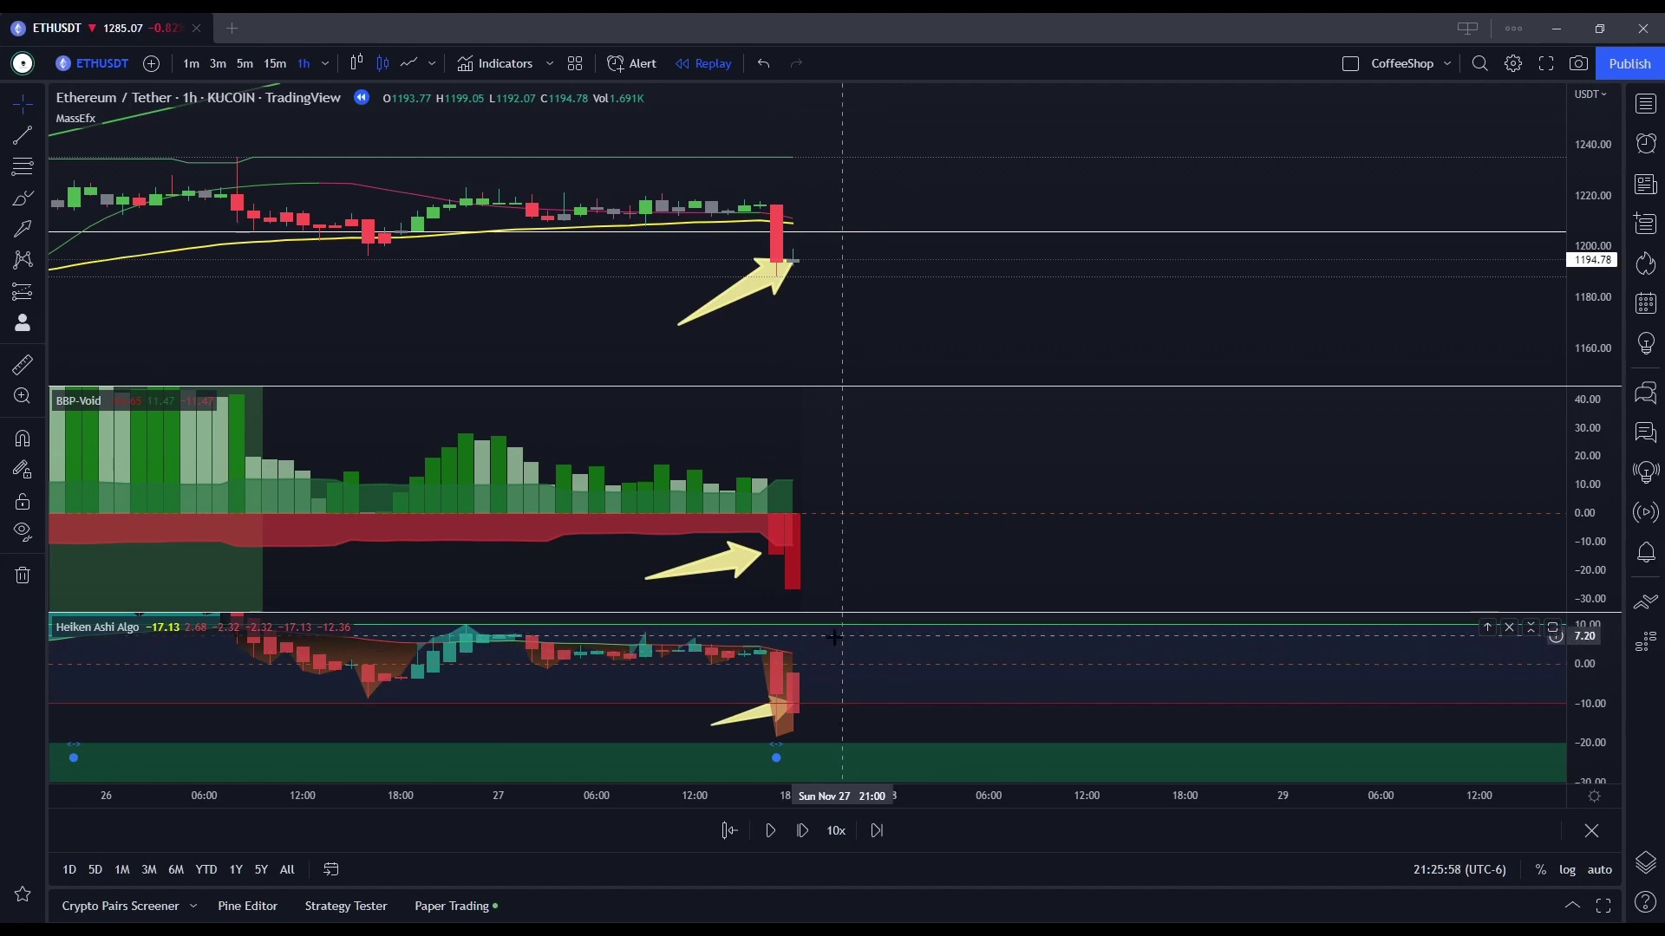
pyautogui.moveTo(833, 617); pyautogui.dragTo(832, 518)
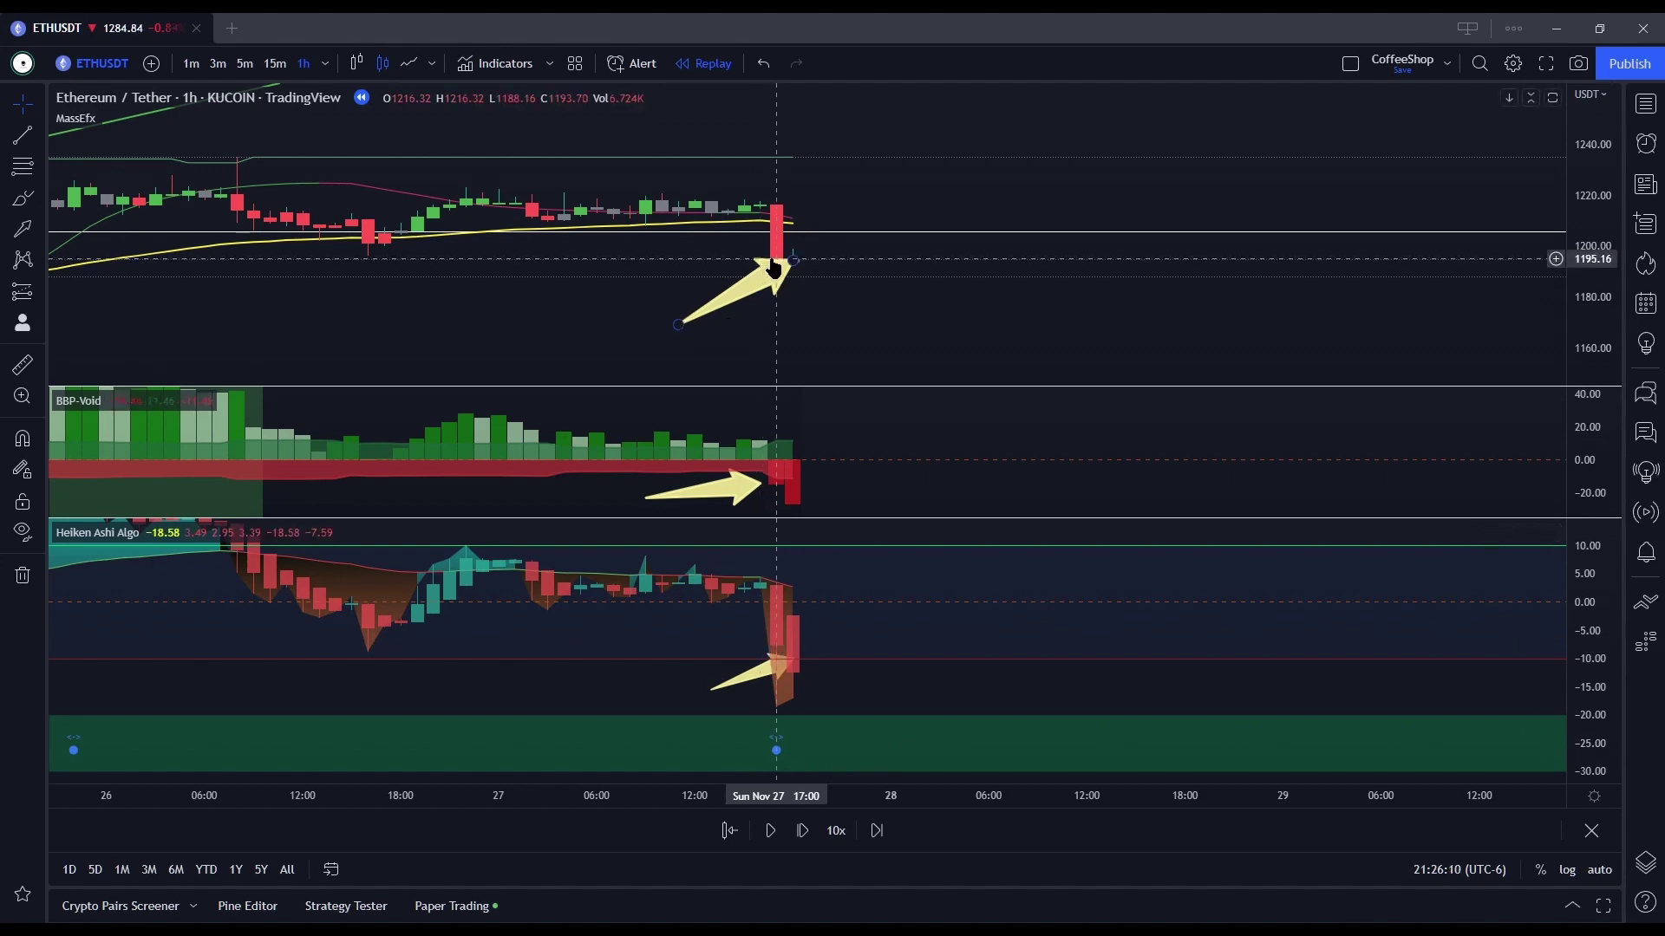
pyautogui.moveTo(776, 274)
pyautogui.mouseDown()
pyautogui.moveTo(902, 302)
pyautogui.moveTo(972, 282)
pyautogui.moveTo(811, 282)
pyautogui.moveTo(824, 306)
pyautogui.mouseUp()
pyautogui.click(779, 332)
# Step: Draw a rectangle on the price chart from Nov 24 18:00 at about 1203.35 to Nov 24 23:00 at about 1171.95
pyautogui.scroll(-5, 780, 332)
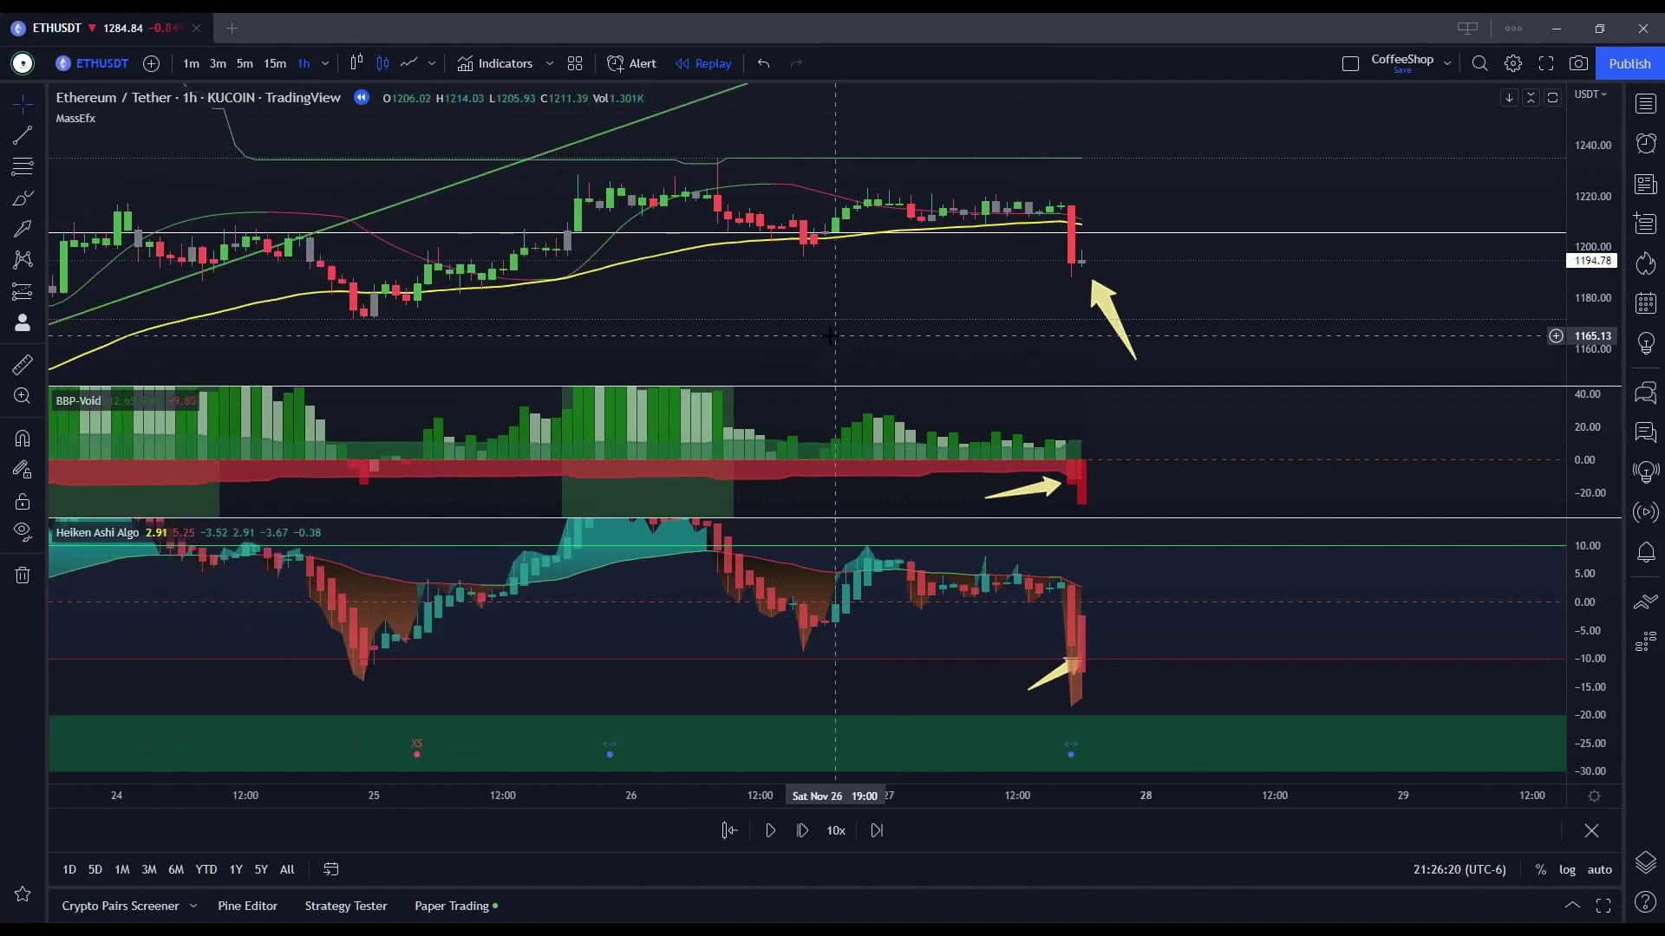
pyautogui.scroll(1, 830, 336)
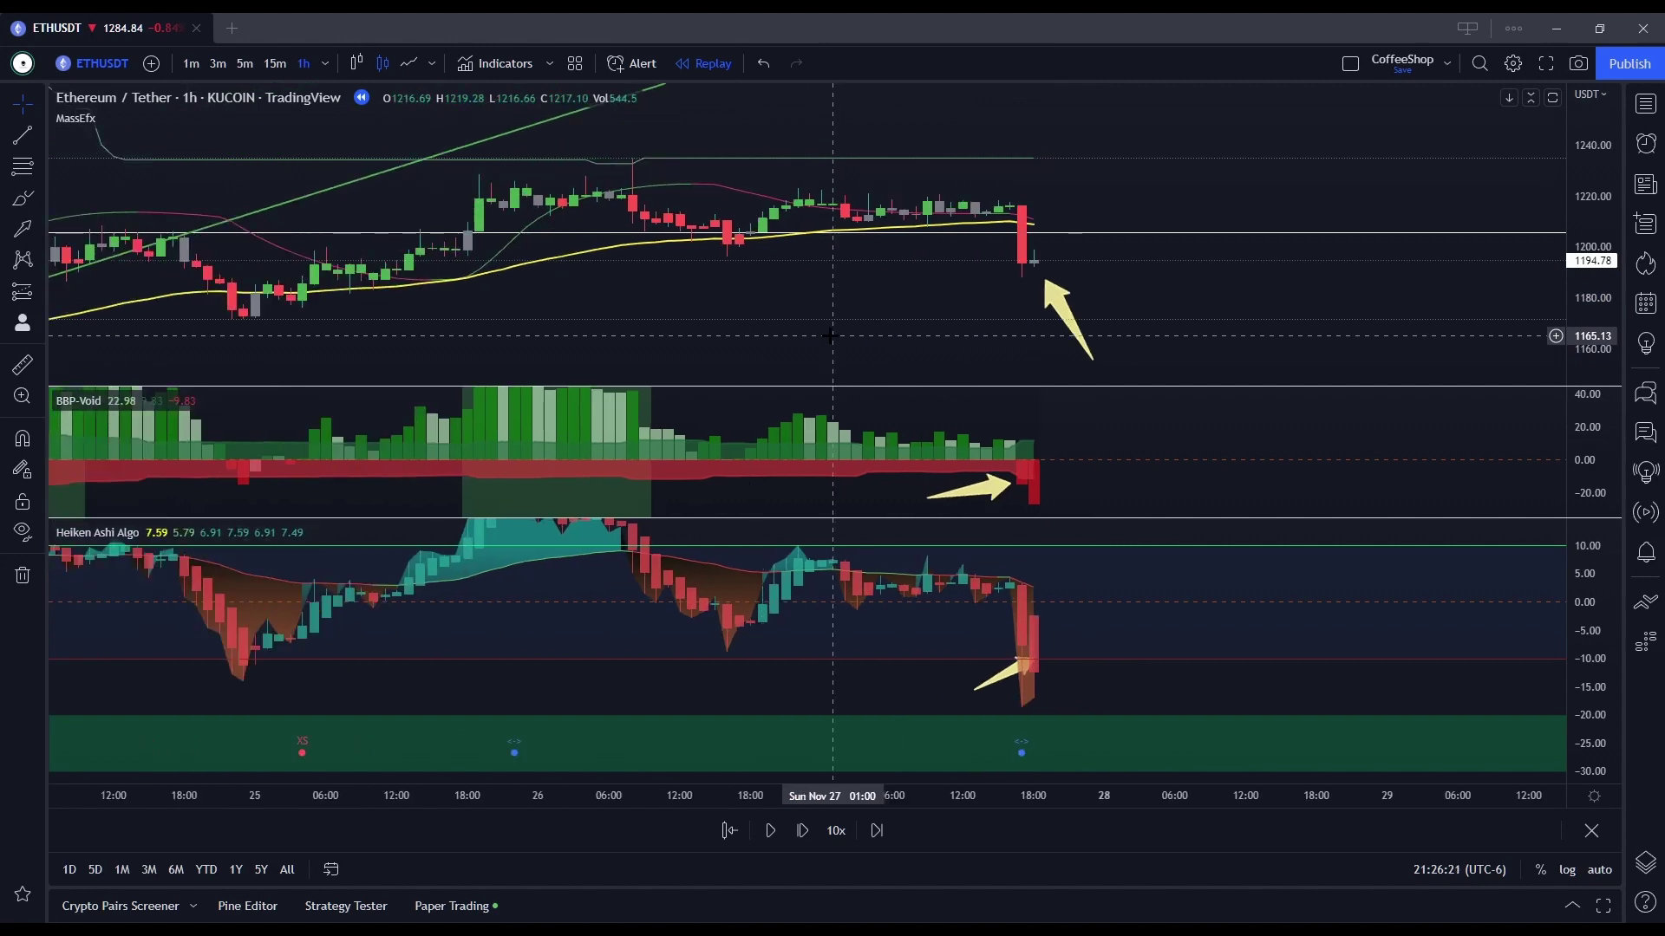
pyautogui.click(185, 236)
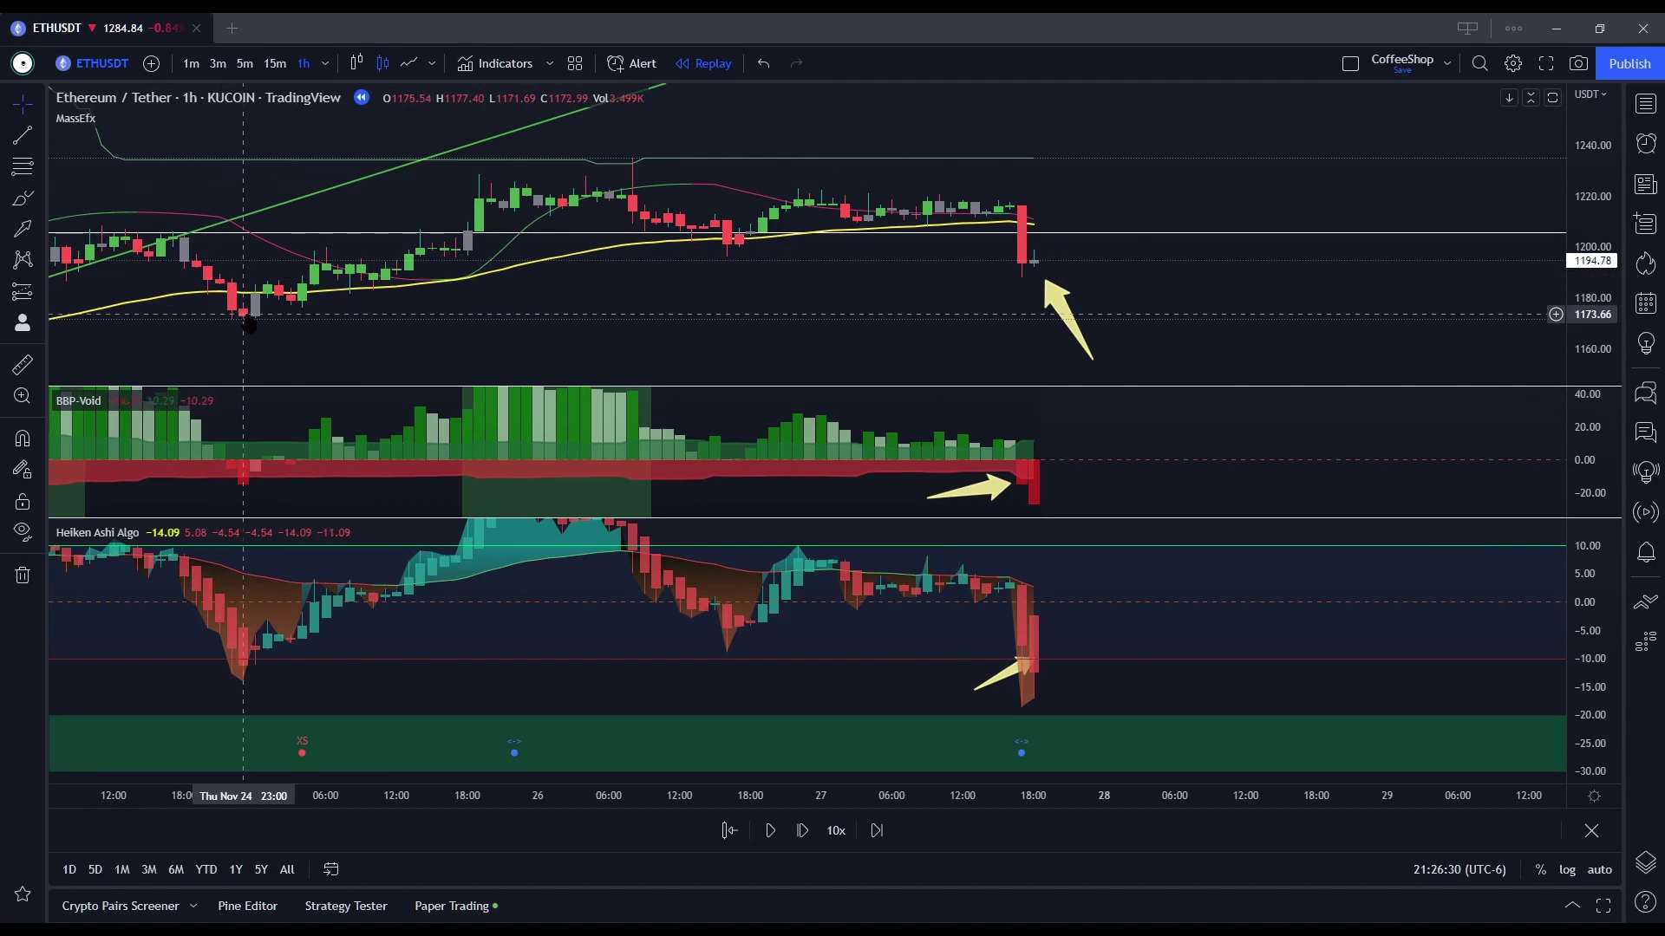
pyautogui.click(41, 143)
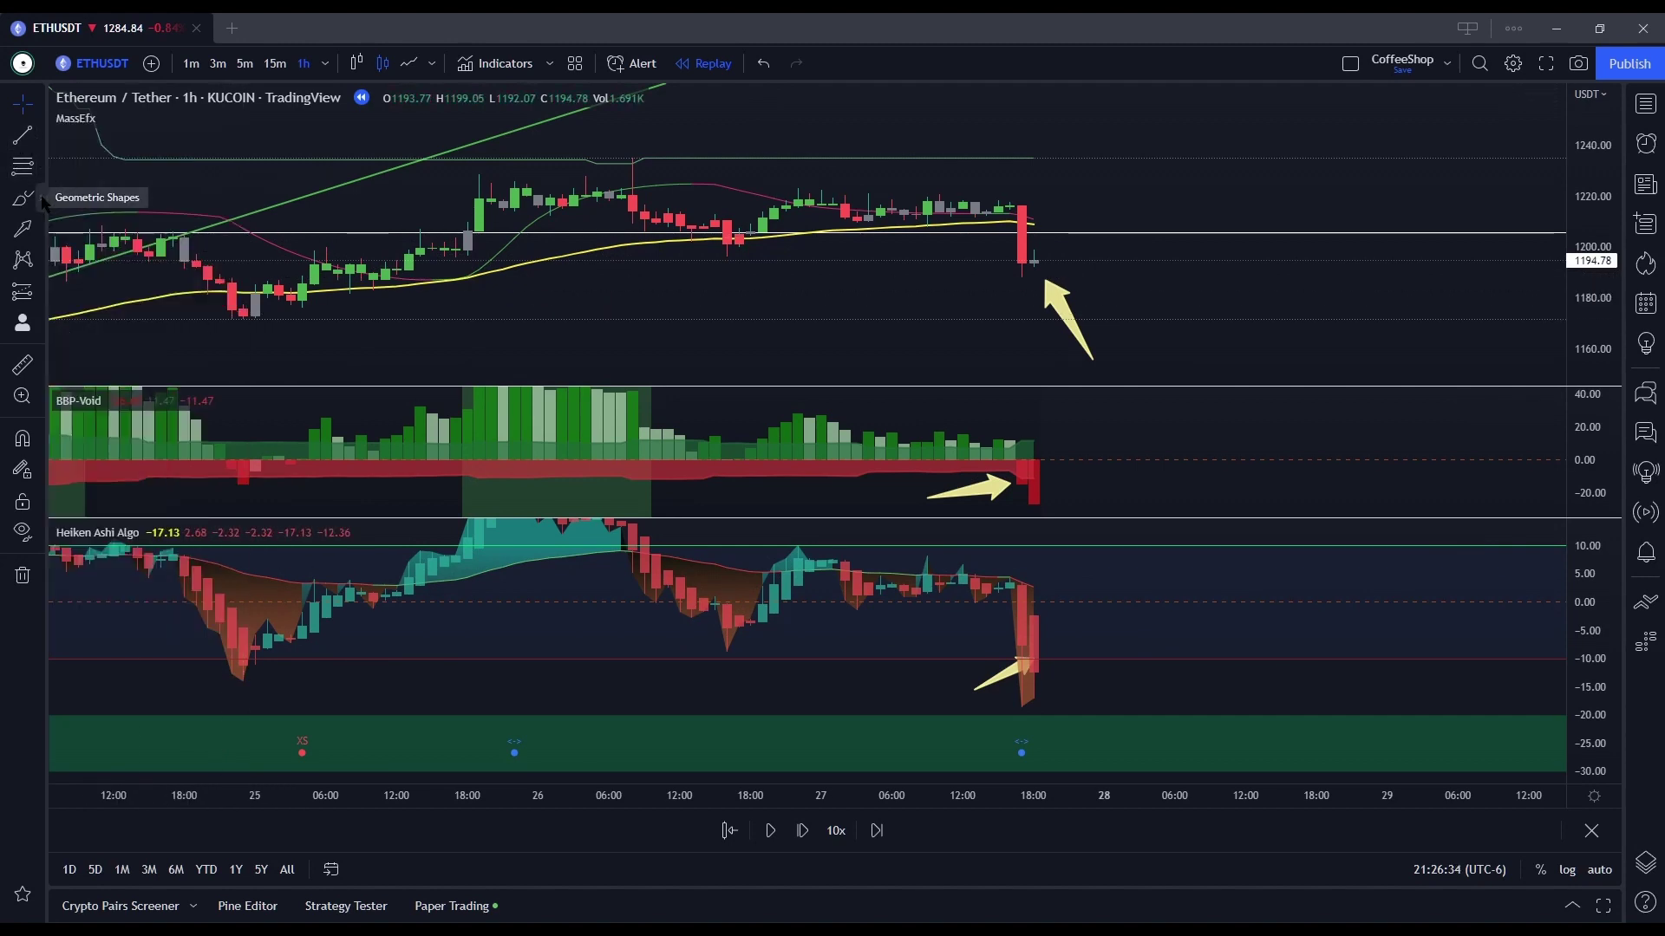
pyautogui.click(42, 201)
pyautogui.click(100, 269)
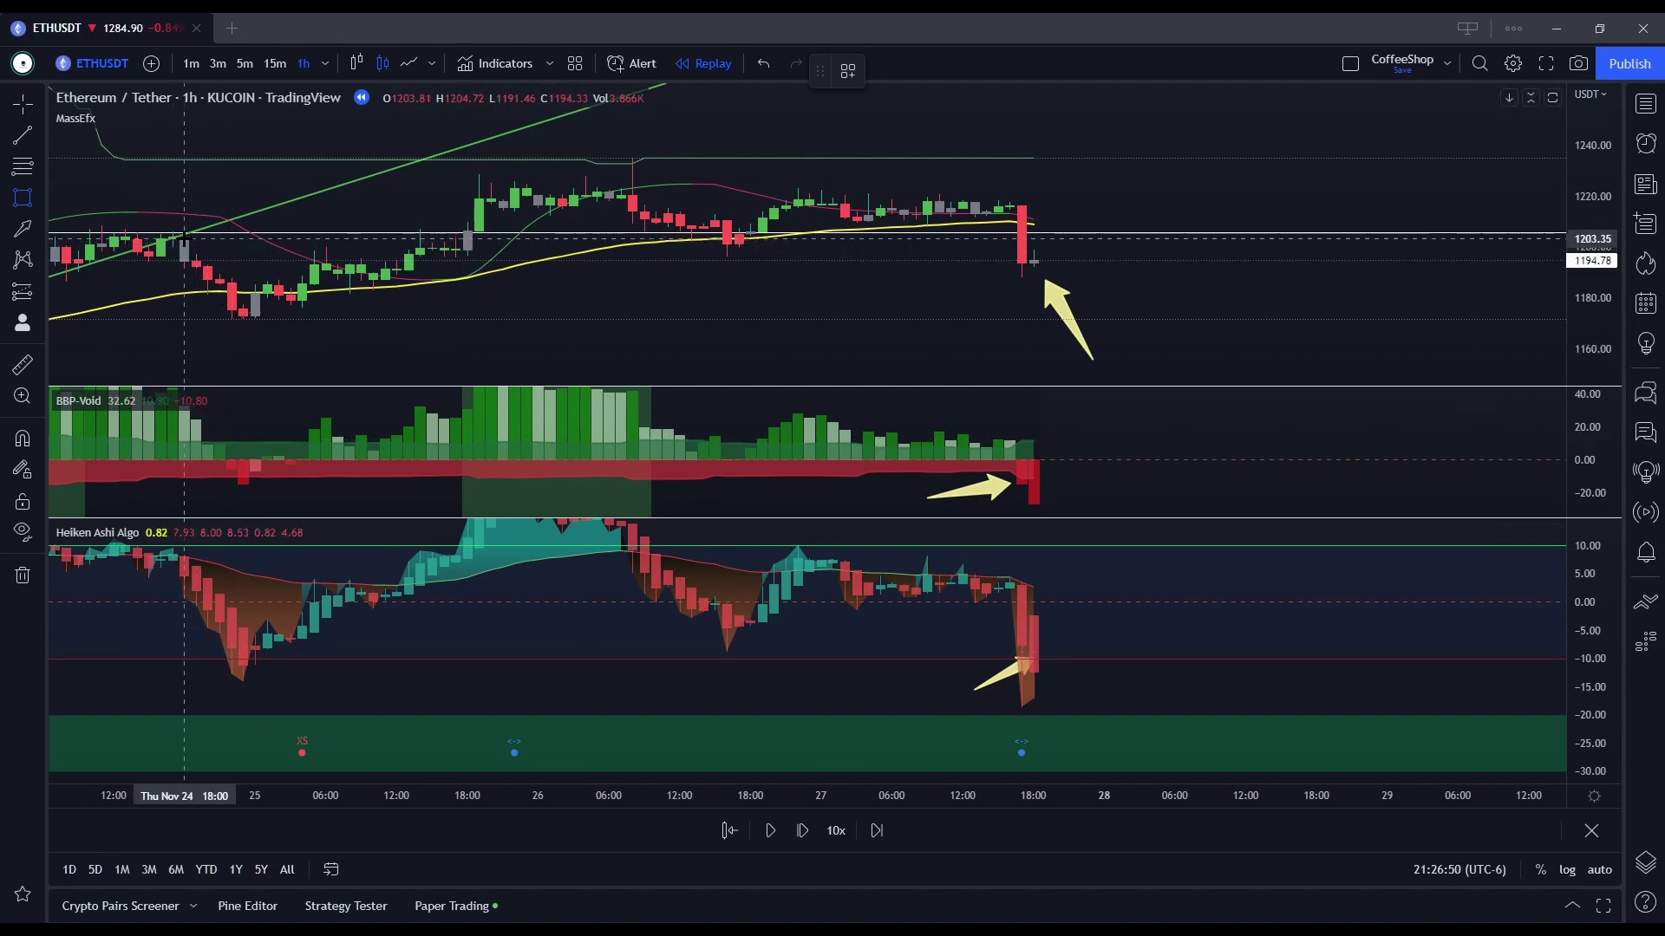
pyautogui.moveTo(184, 238); pyautogui.dragTo(243, 318)
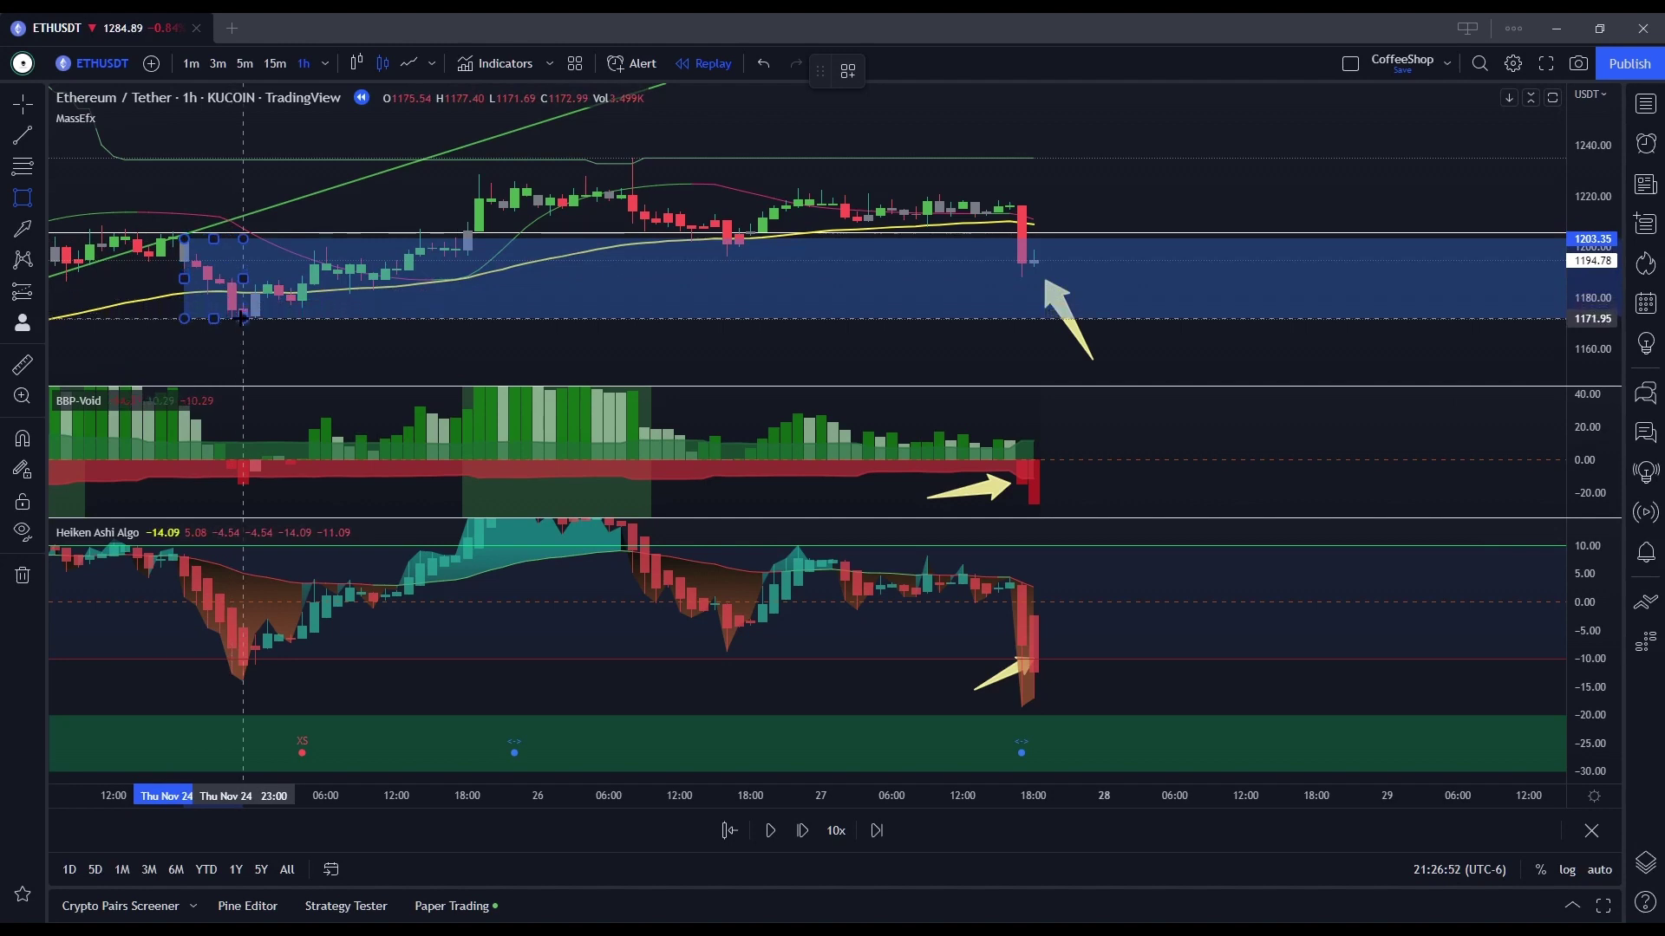
# Step: Delete the arrow below the latest candle on the price chart
pyautogui.click(1078, 344)
pyautogui.scroll(-2, 1077, 344)
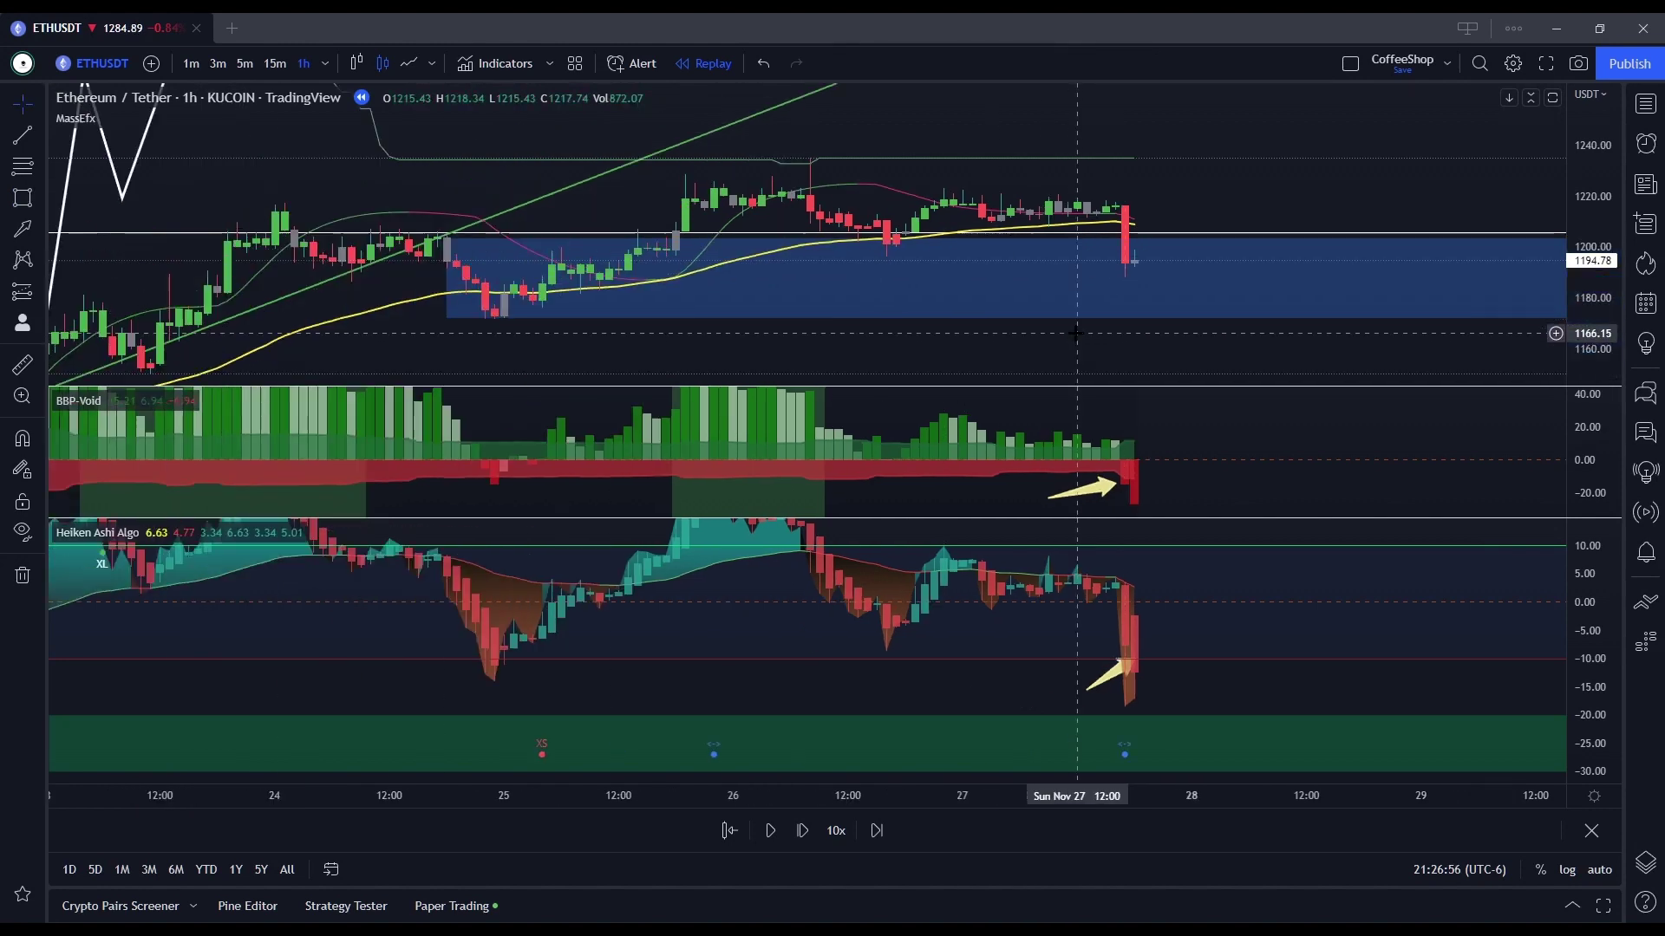
pyautogui.moveTo(1124, 353); pyautogui.dragTo(884, 355)
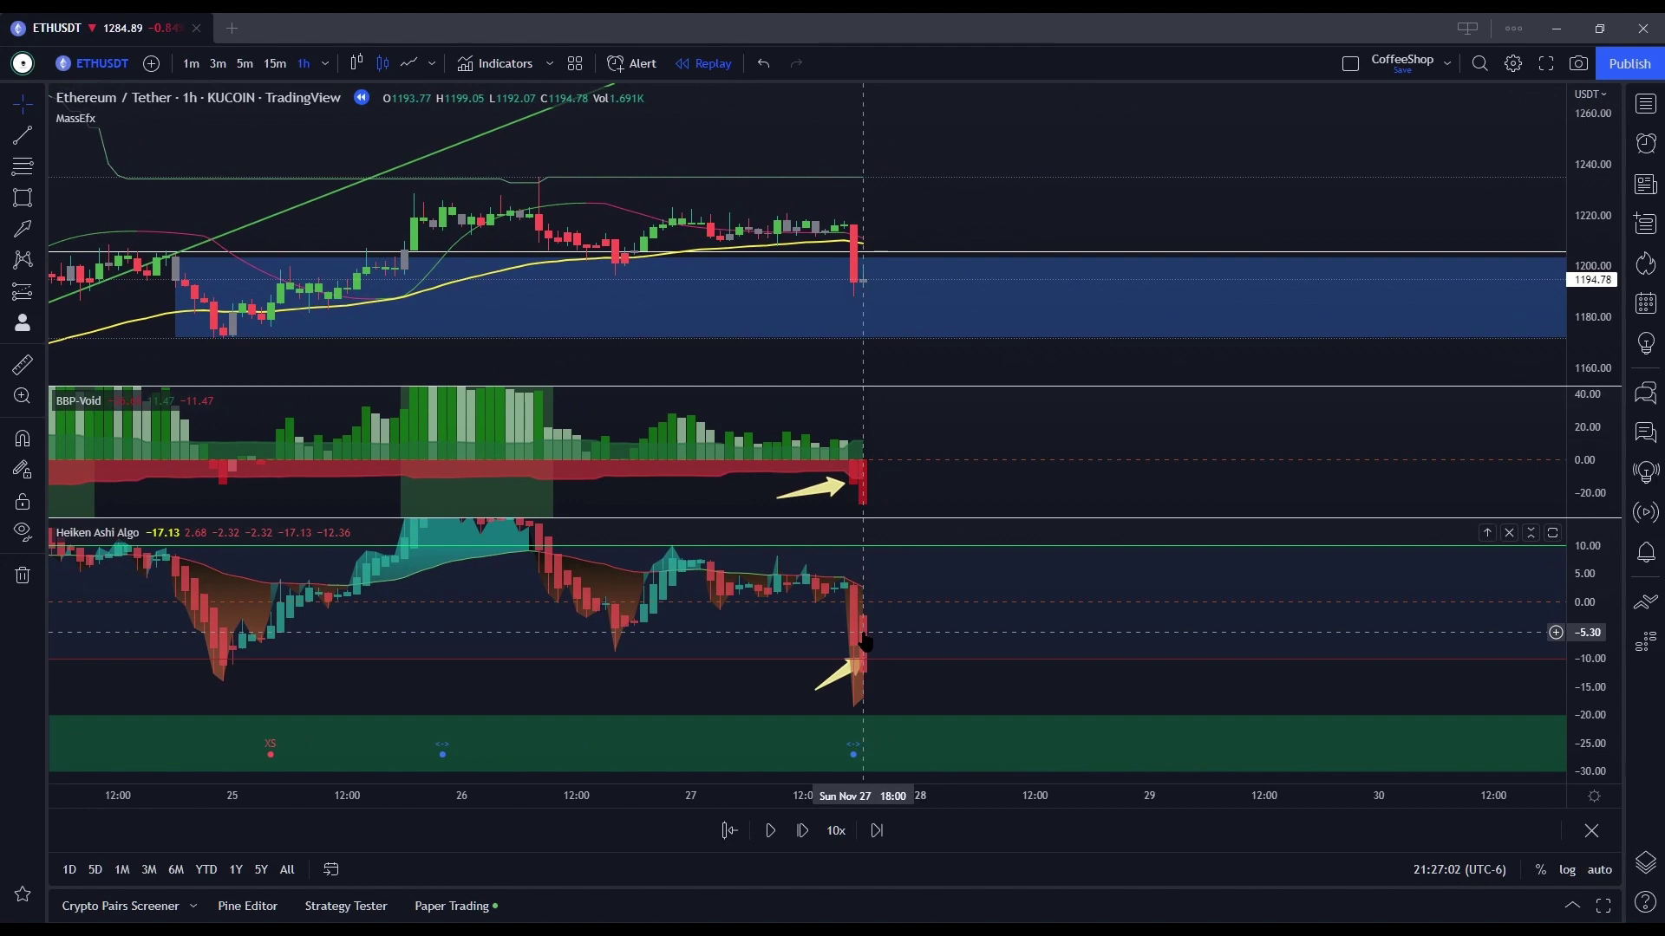
pyautogui.scroll(4, 864, 642)
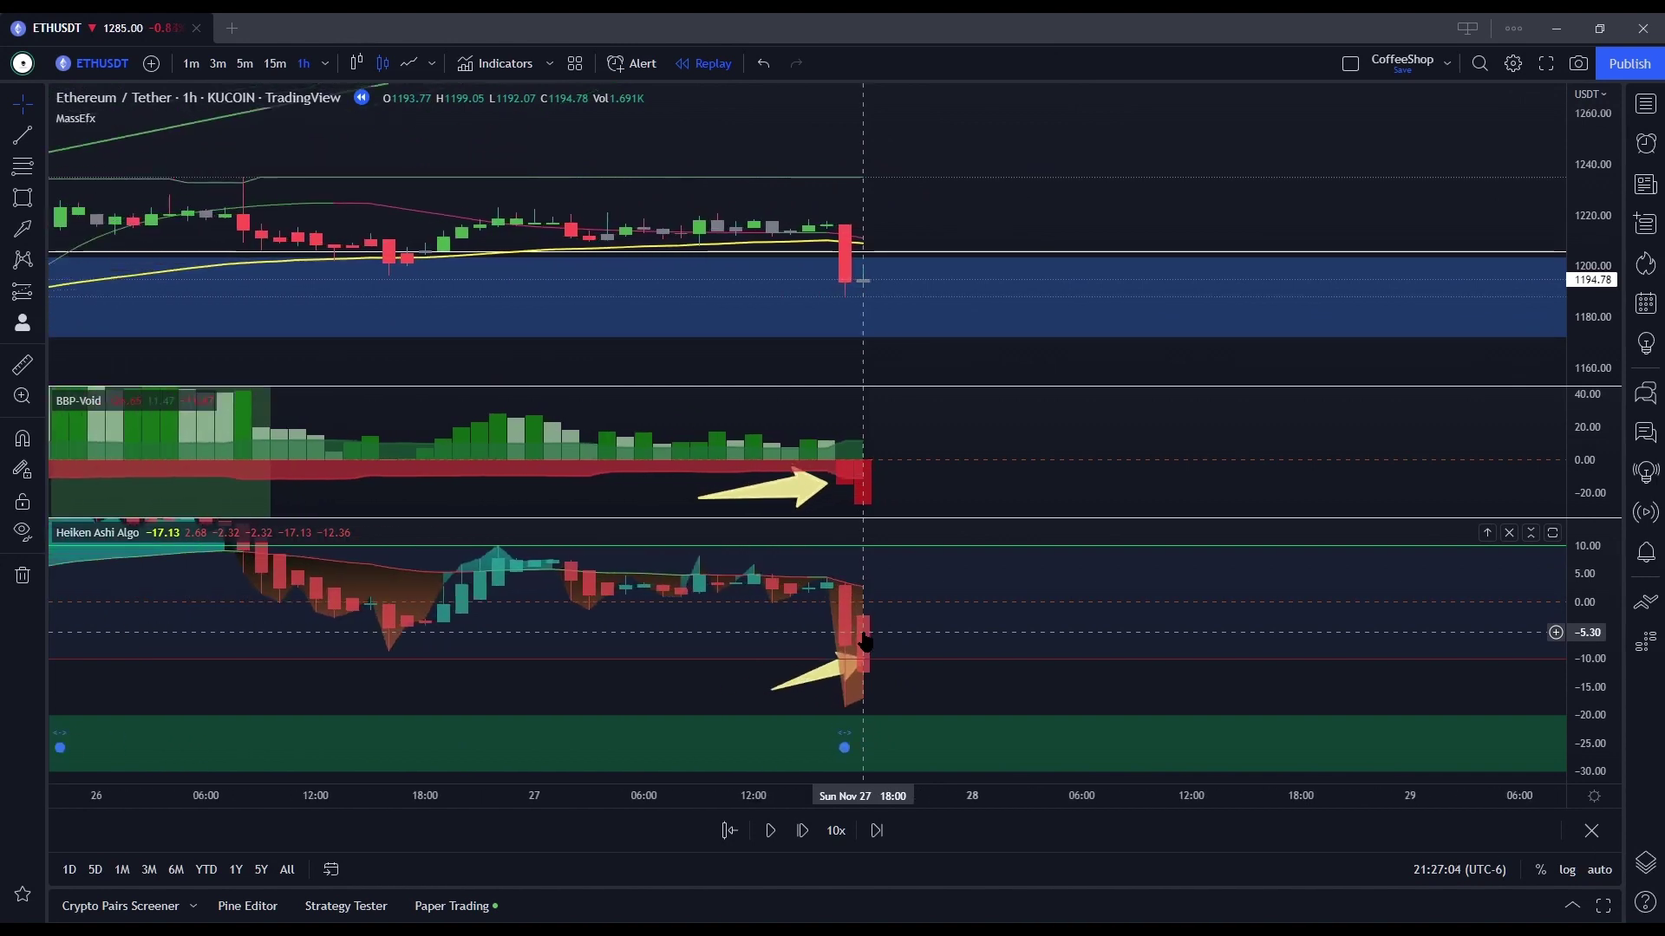
# Step: Place a short position at the Nov 27 18:00 candle with its target at the blue zone's lower edge, about 21.15 (1.77%)
pyautogui.moveTo(905, 428); pyautogui.dragTo(887, 419)
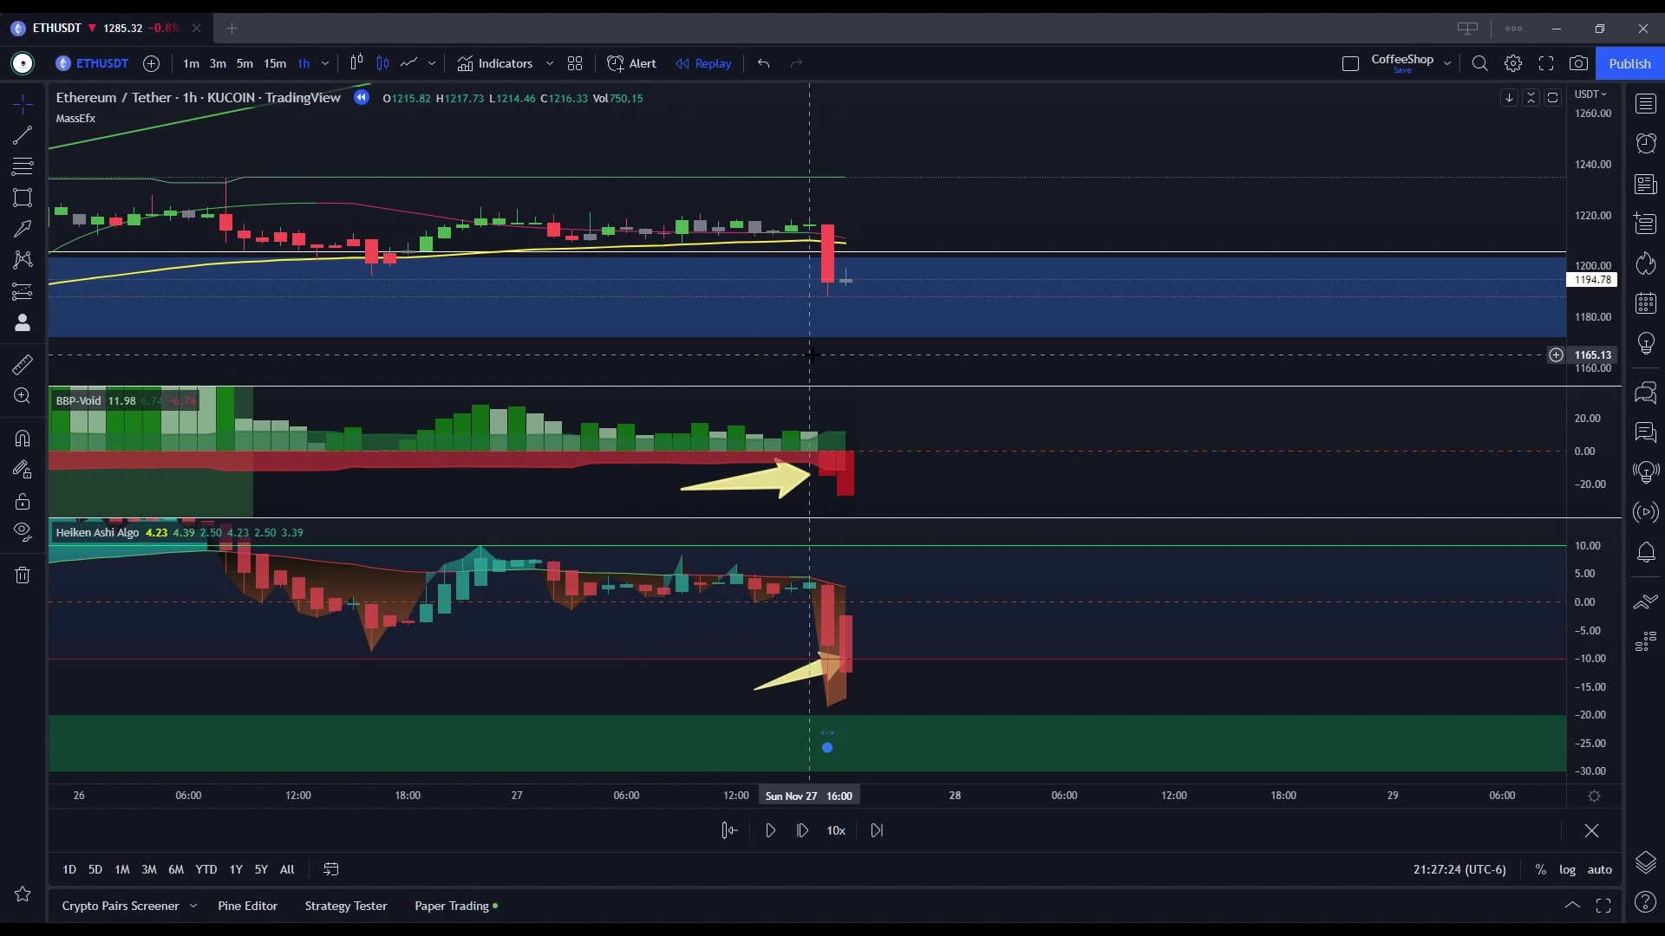
pyautogui.click(42, 206)
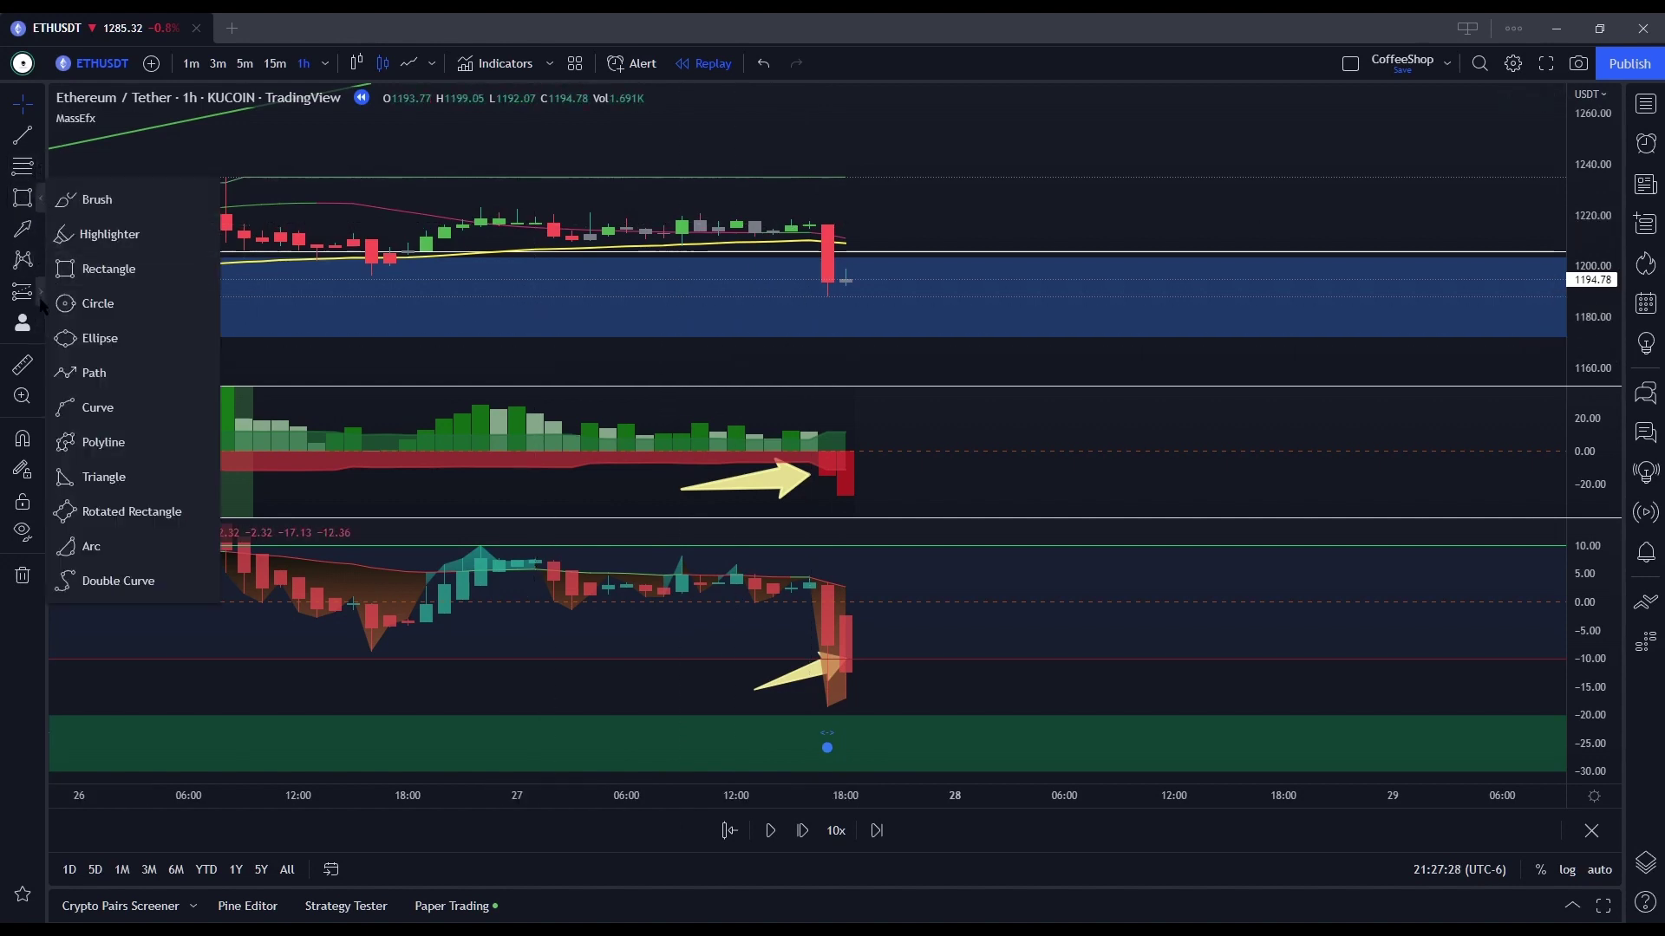
pyautogui.click(40, 293)
pyautogui.click(88, 331)
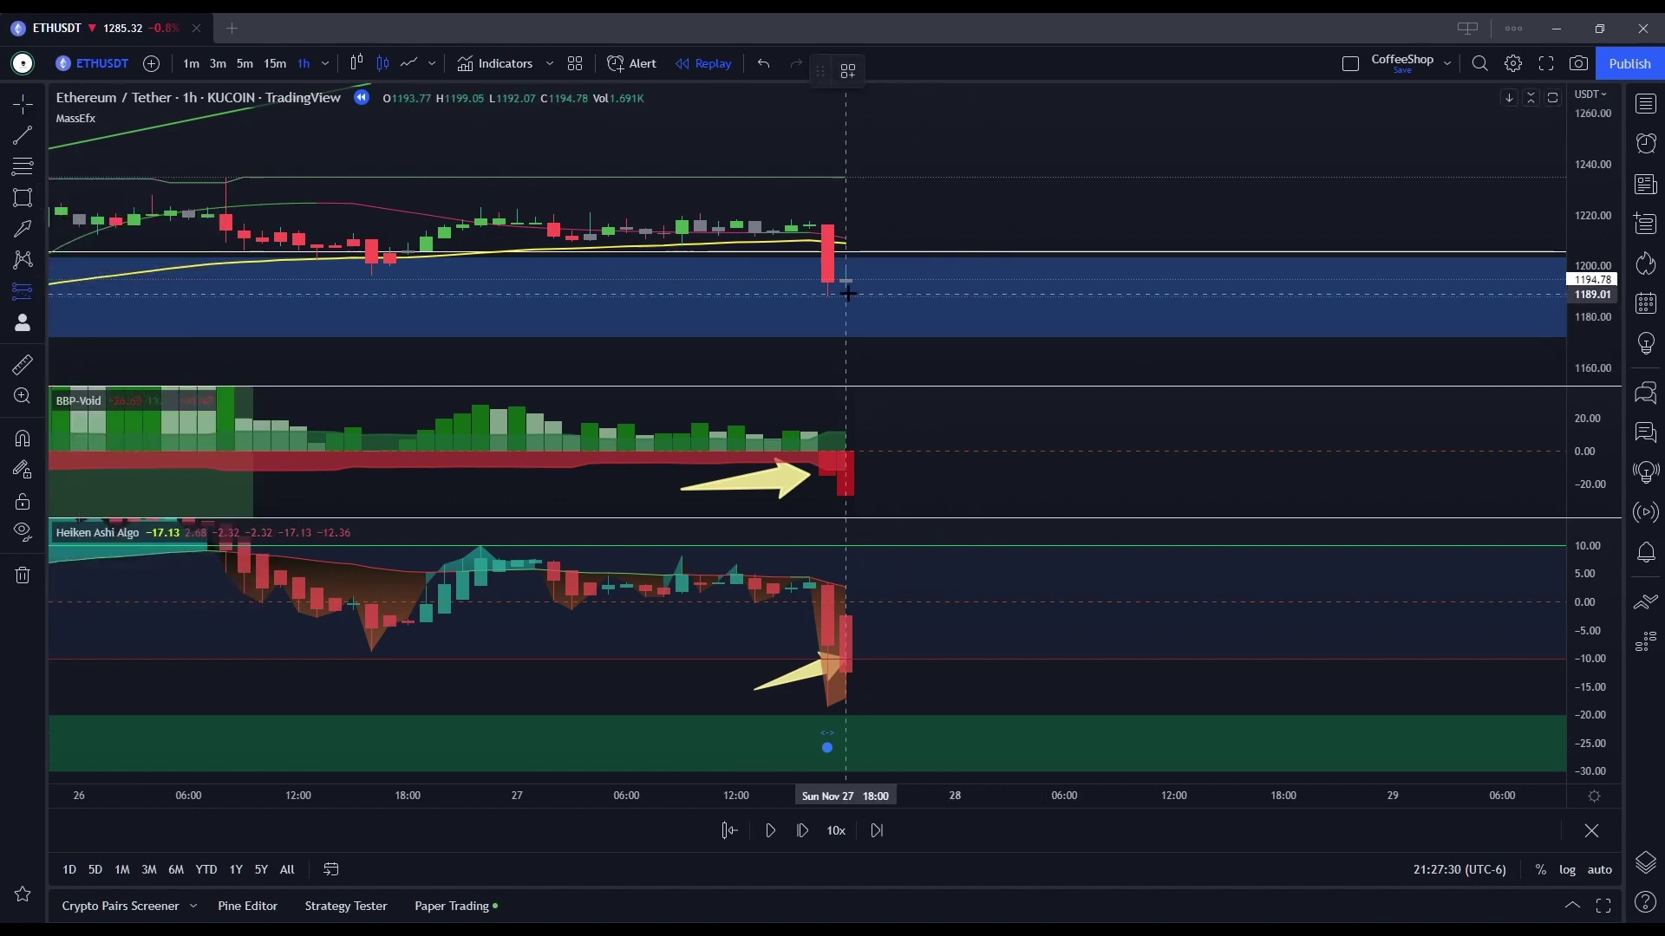
pyautogui.click(845, 281)
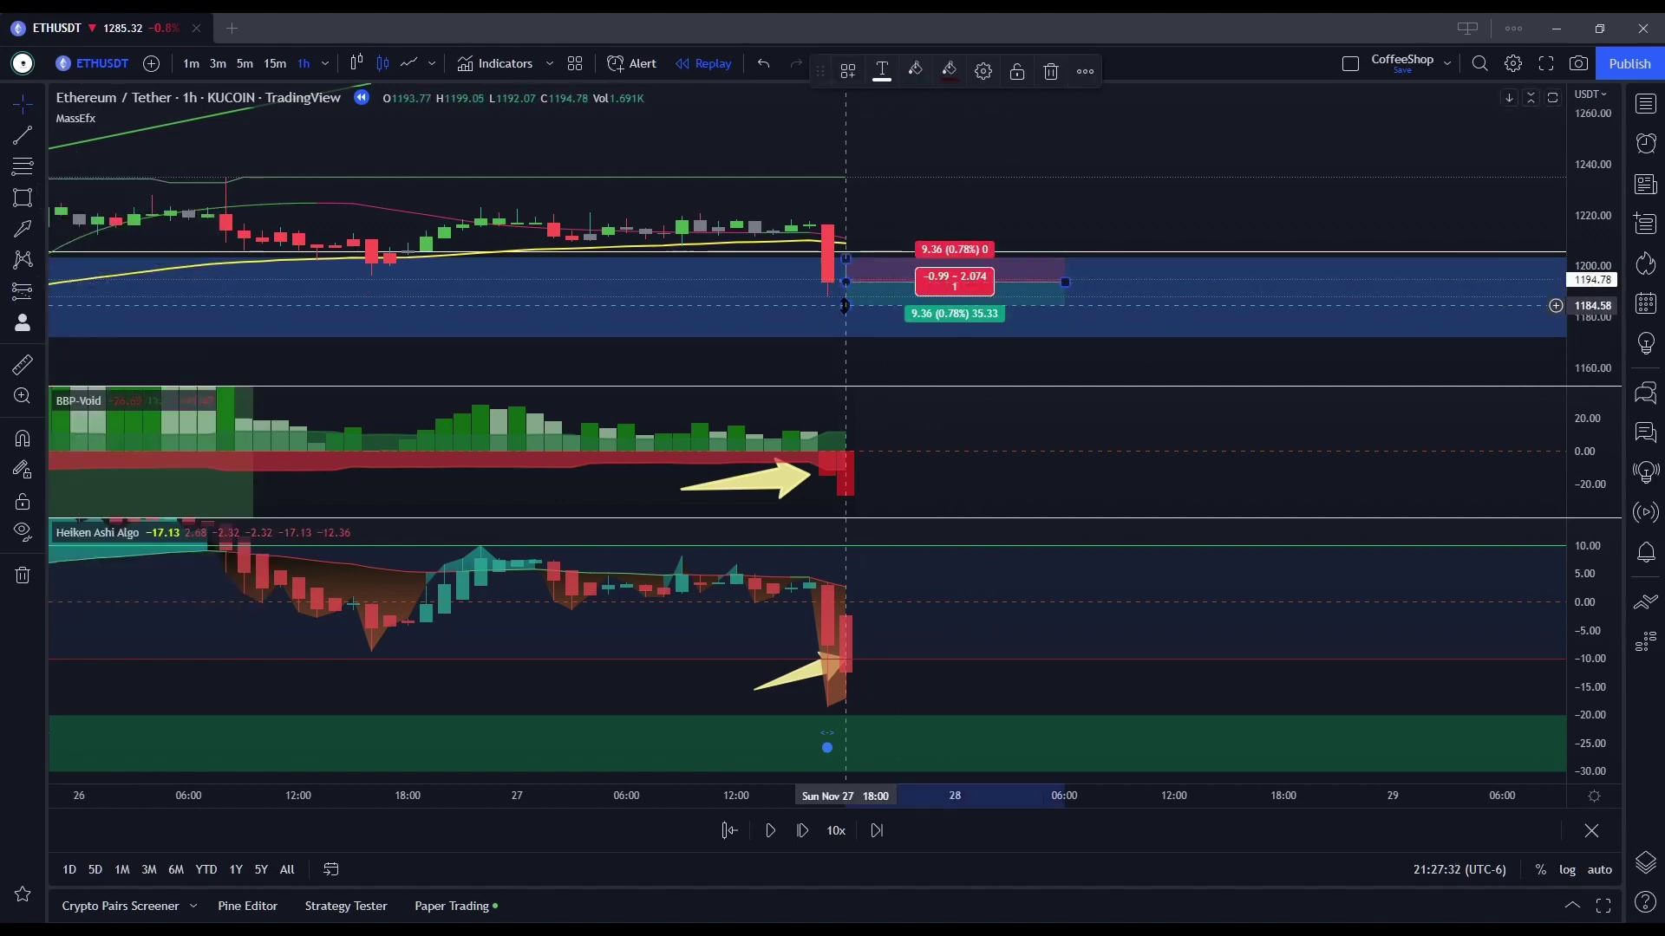
pyautogui.moveTo(845, 305); pyautogui.dragTo(864, 349)
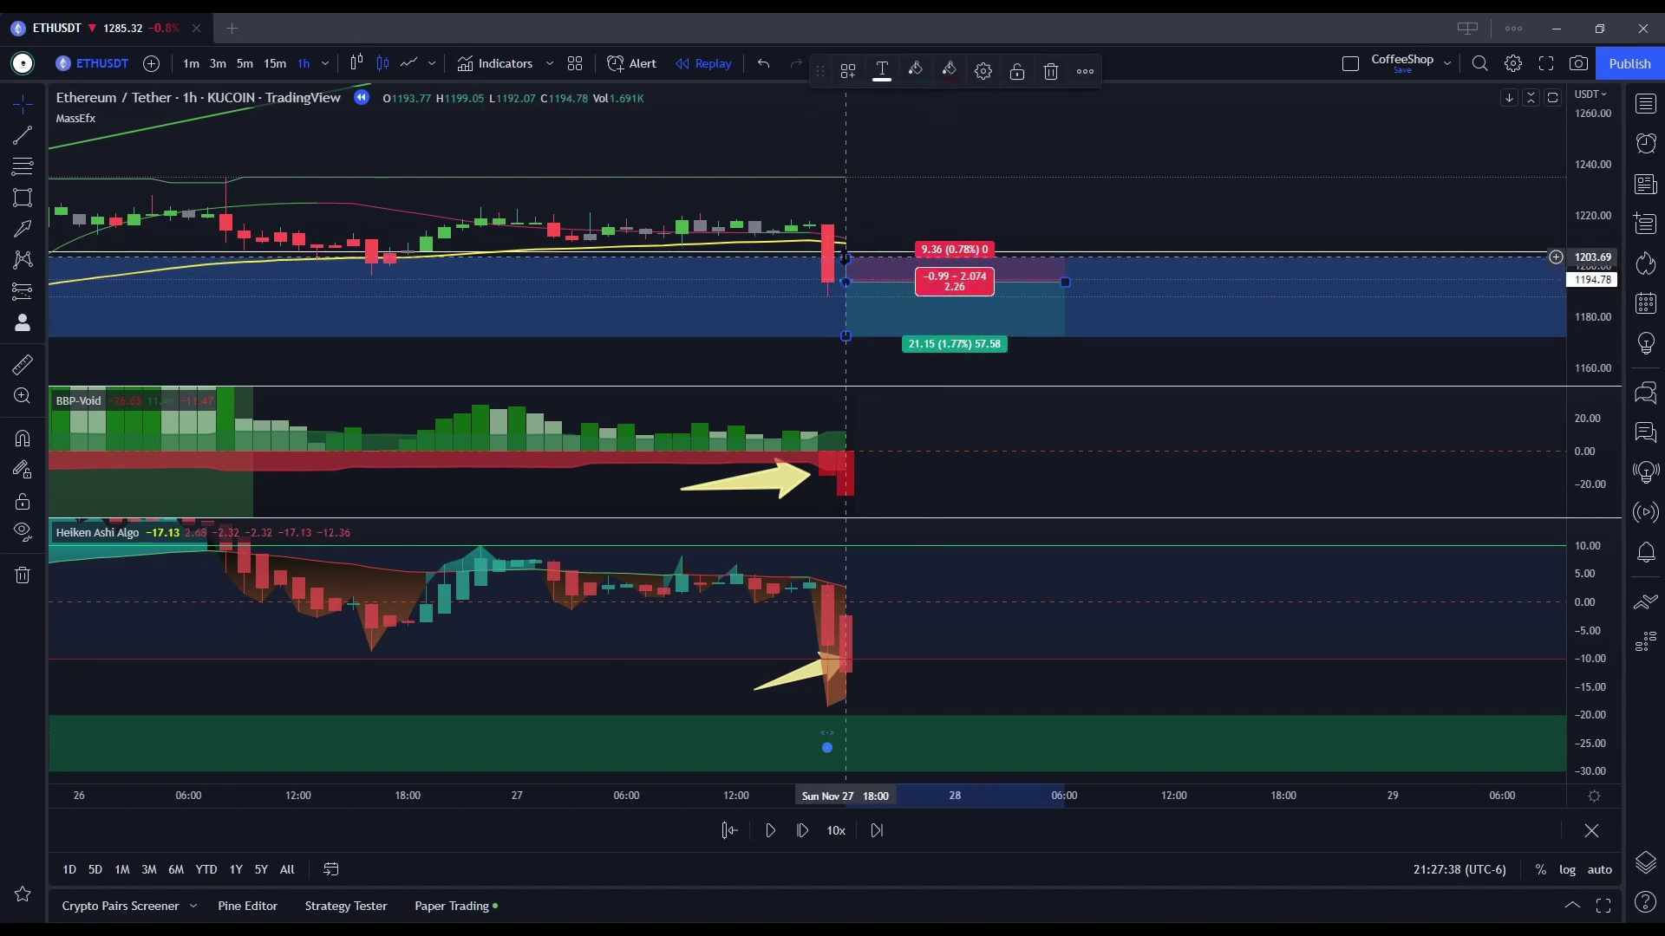
# Step: Raise the short position's stop to the upper MassEfx line, about 41.29 (3.46%) above the entry
pyautogui.moveTo(572, 630)
pyautogui.mouseDown()
pyautogui.moveTo(691, 680)
pyautogui.moveTo(652, 572)
pyautogui.moveTo(718, 581)
pyautogui.mouseUp()
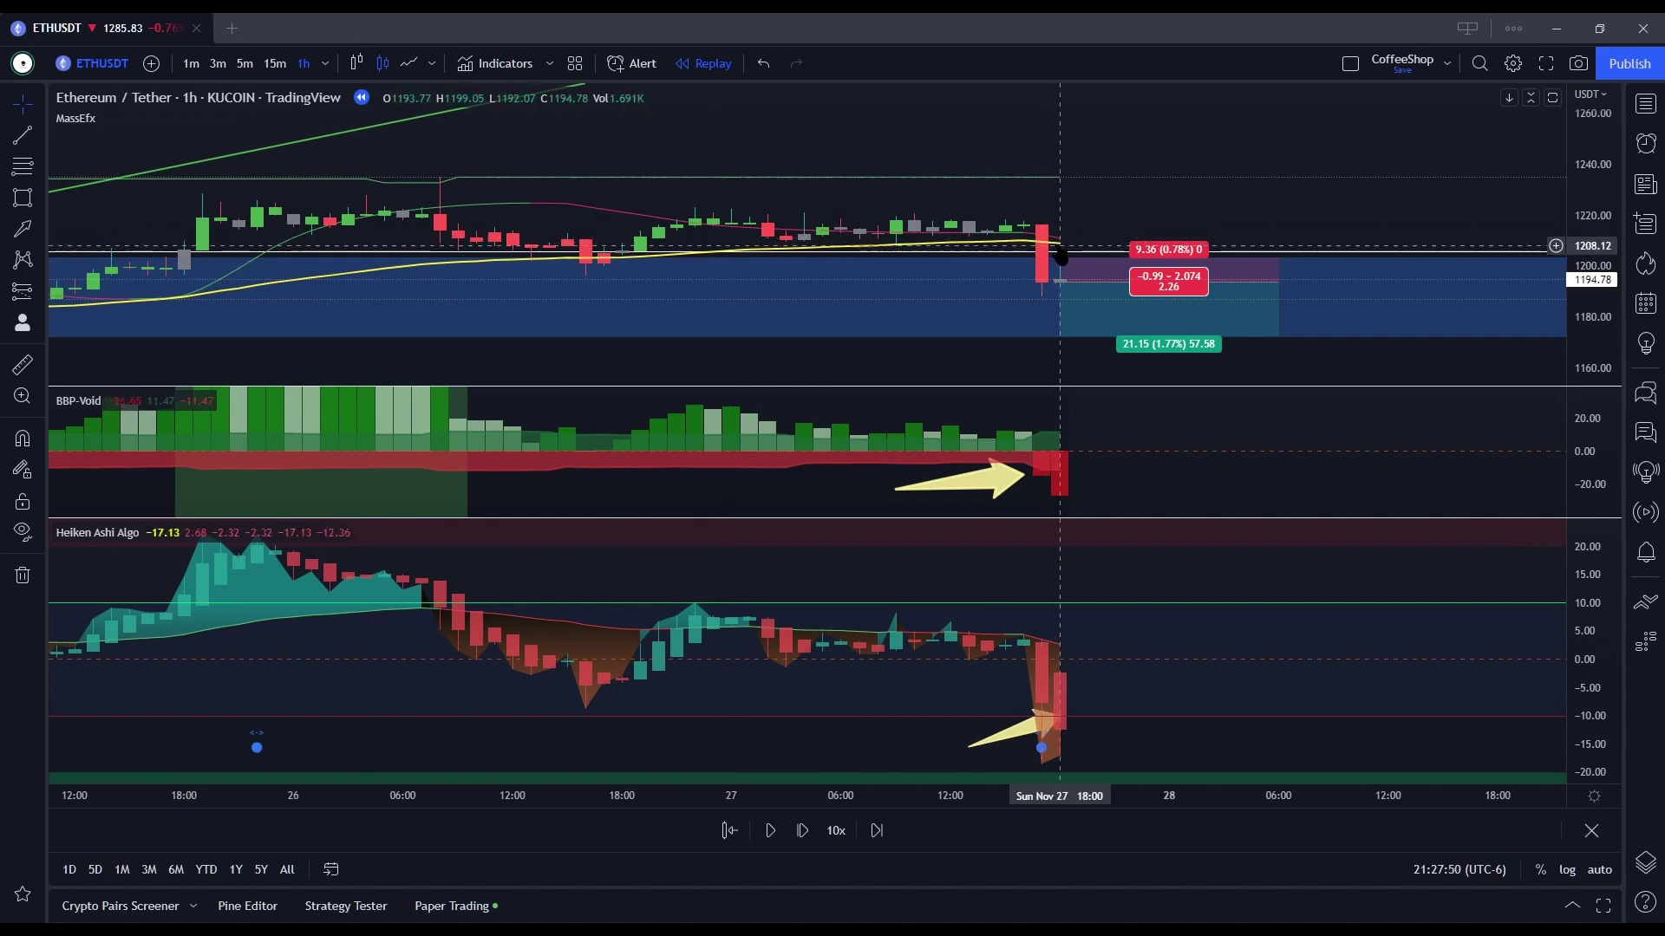
pyautogui.moveTo(1059, 257); pyautogui.dragTo(1059, 203)
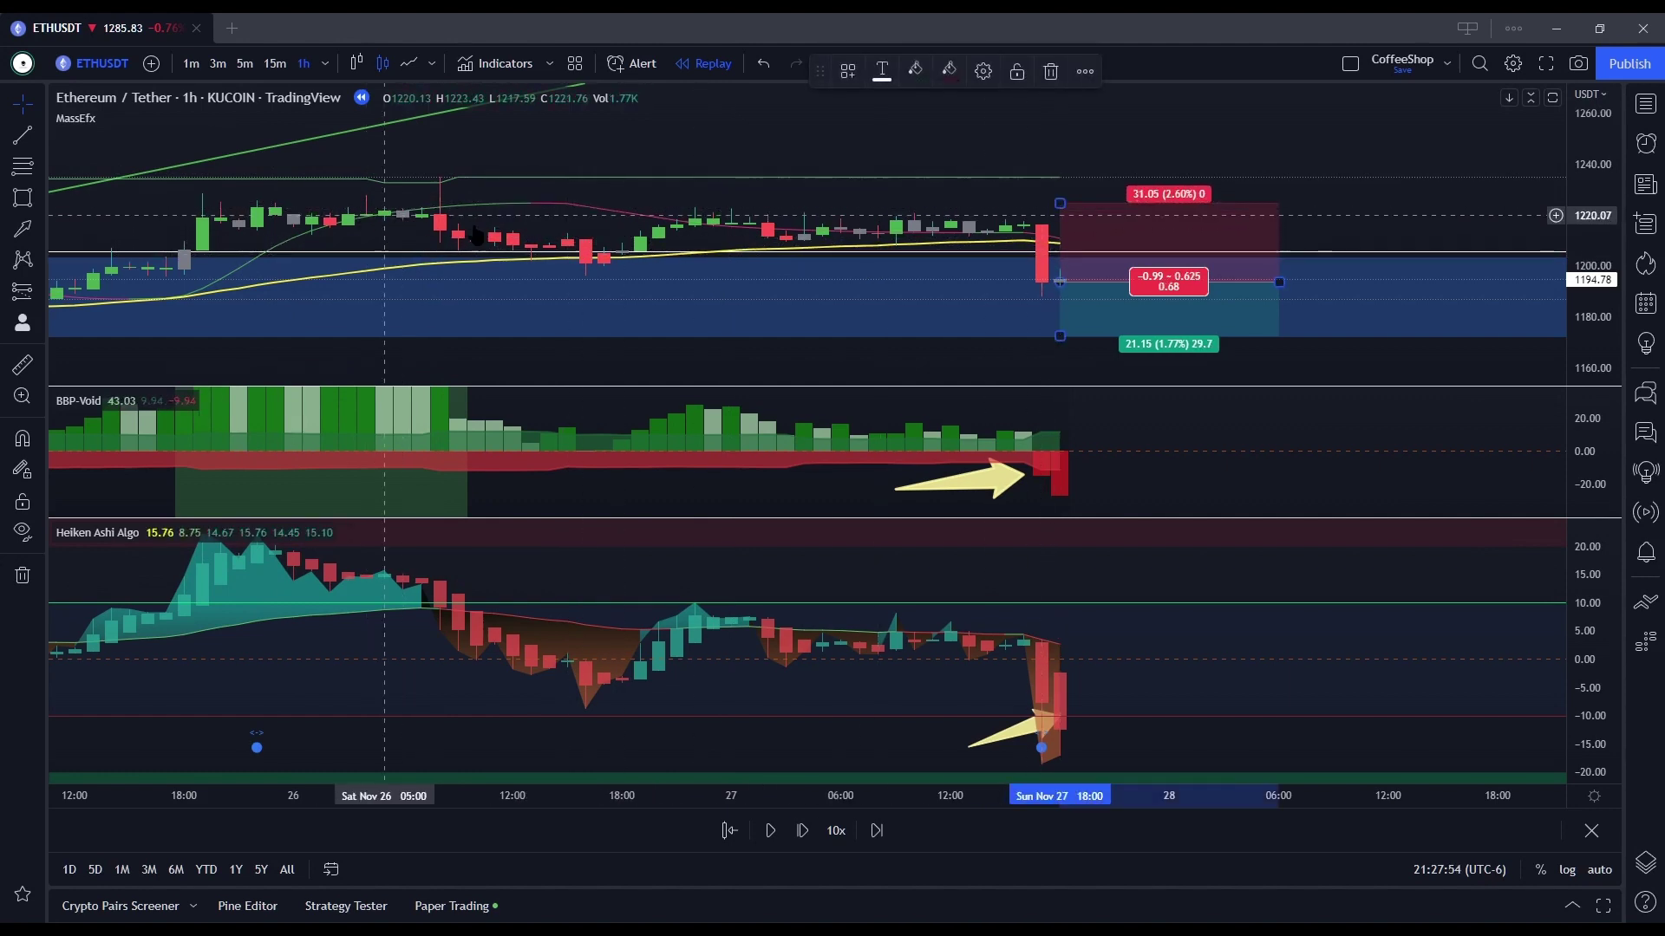
pyautogui.moveTo(1106, 148); pyautogui.dragTo(950, 195)
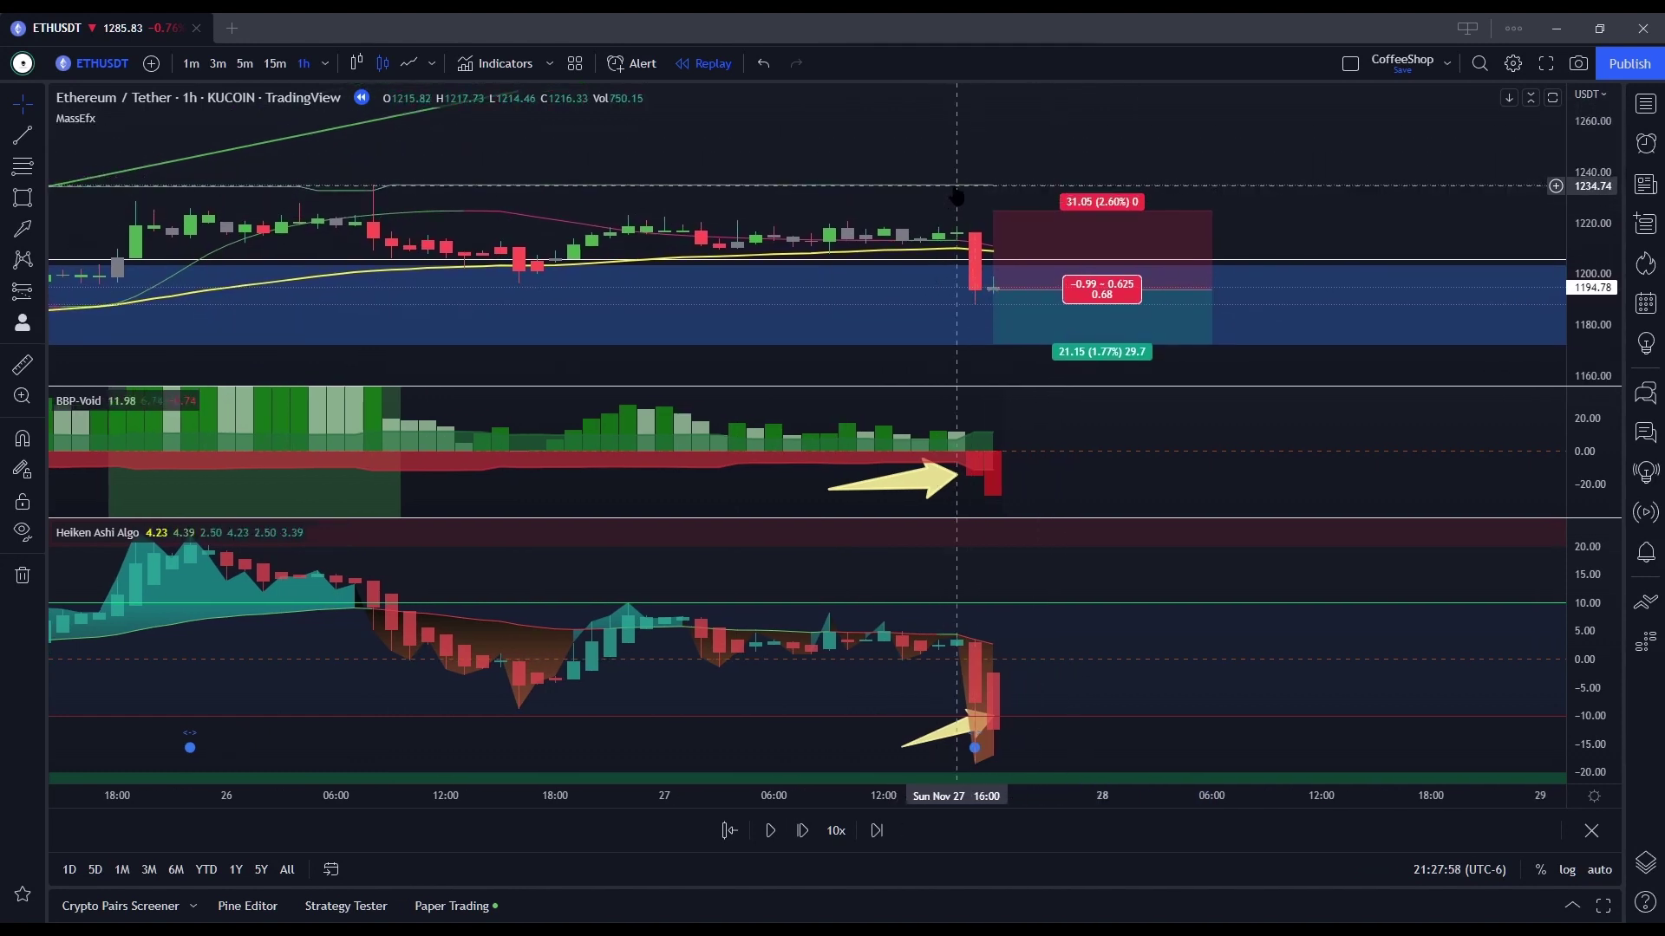
pyautogui.moveTo(993, 211); pyautogui.dragTo(959, 131)
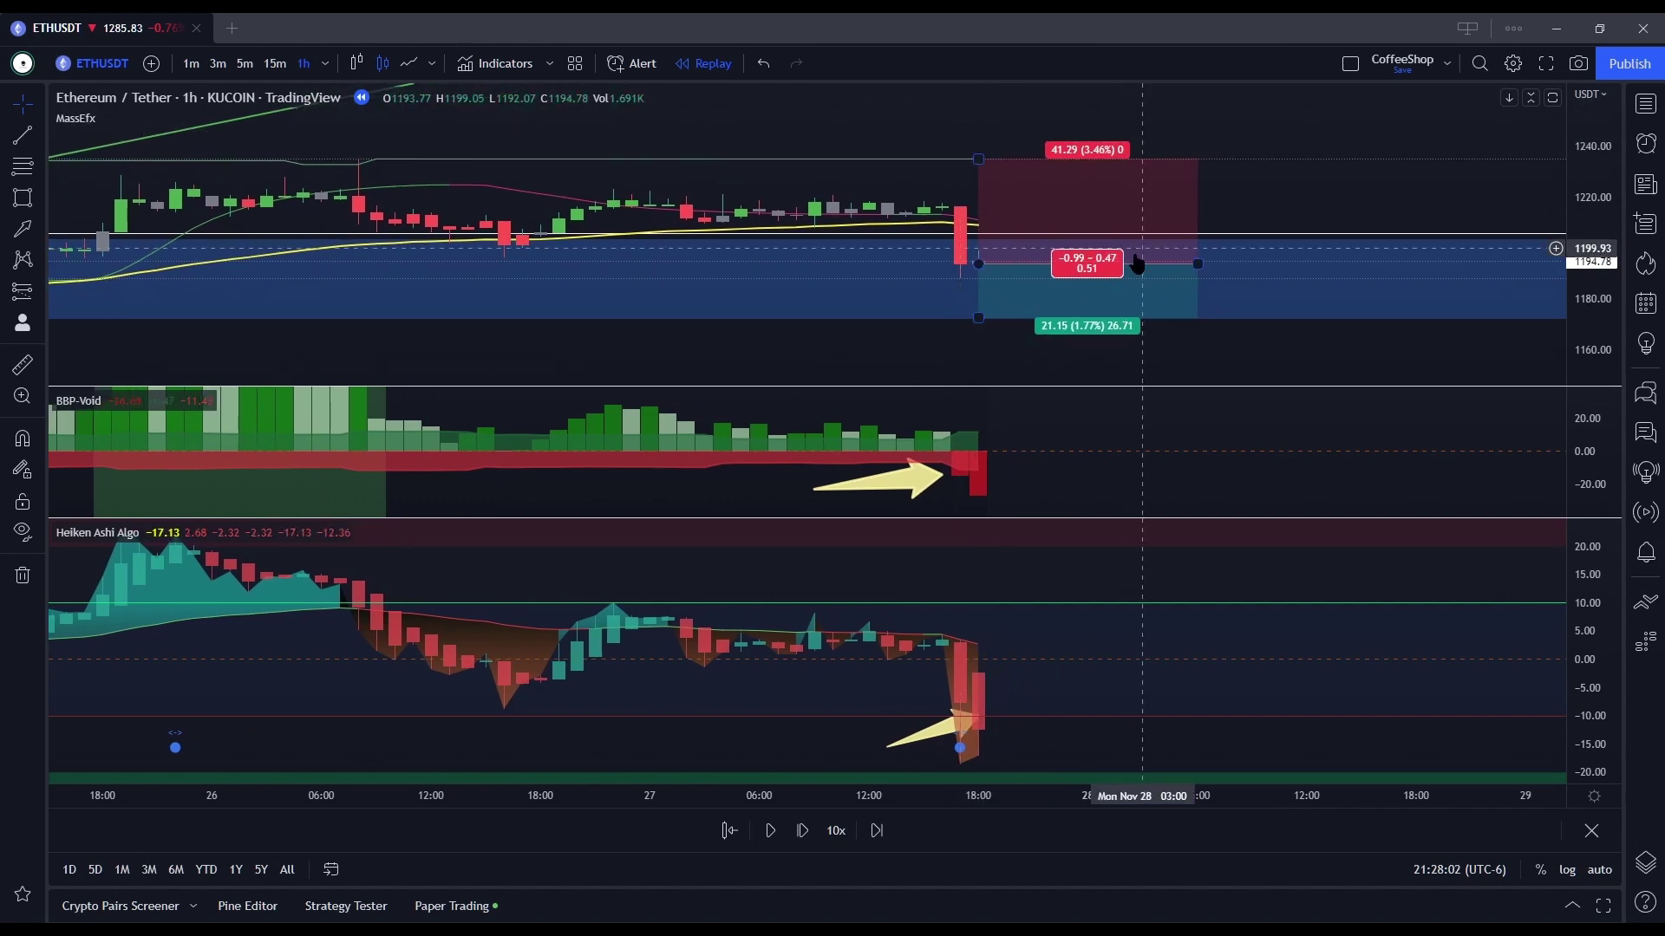
# Step: Advance the replay to the Nov 27 19:00 candle and enlarge the BBP-Void pane to fit its longest red bar
pyautogui.moveTo(1214, 335); pyautogui.dragTo(1156, 324)
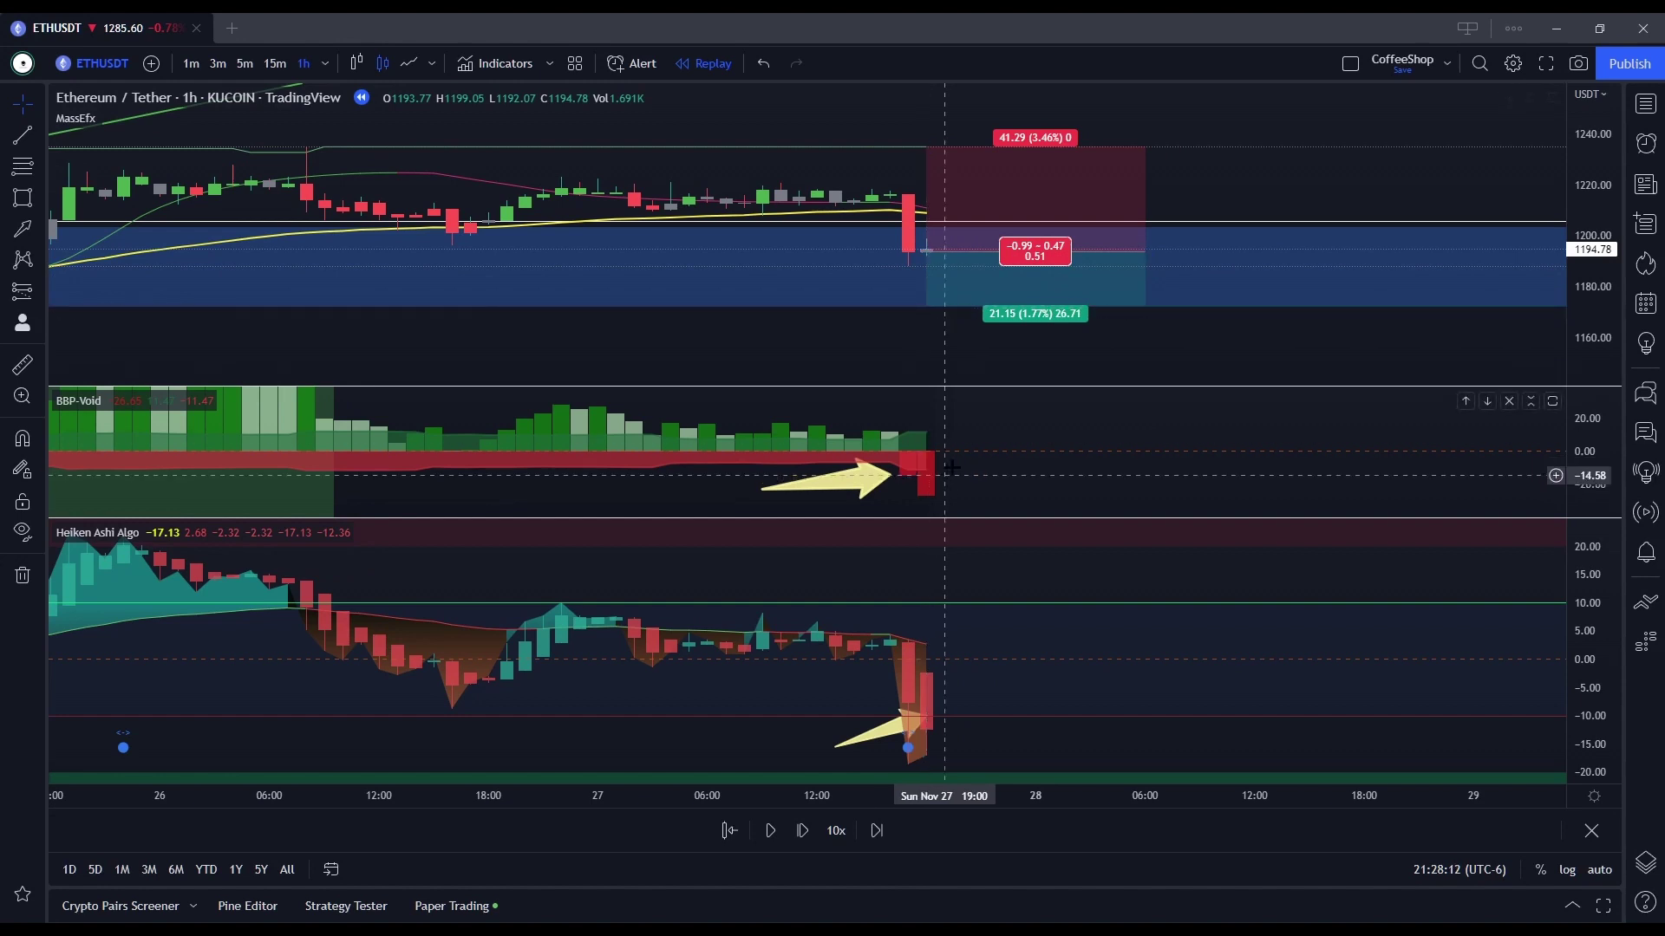
pyautogui.moveTo(980, 463); pyautogui.dragTo(988, 449)
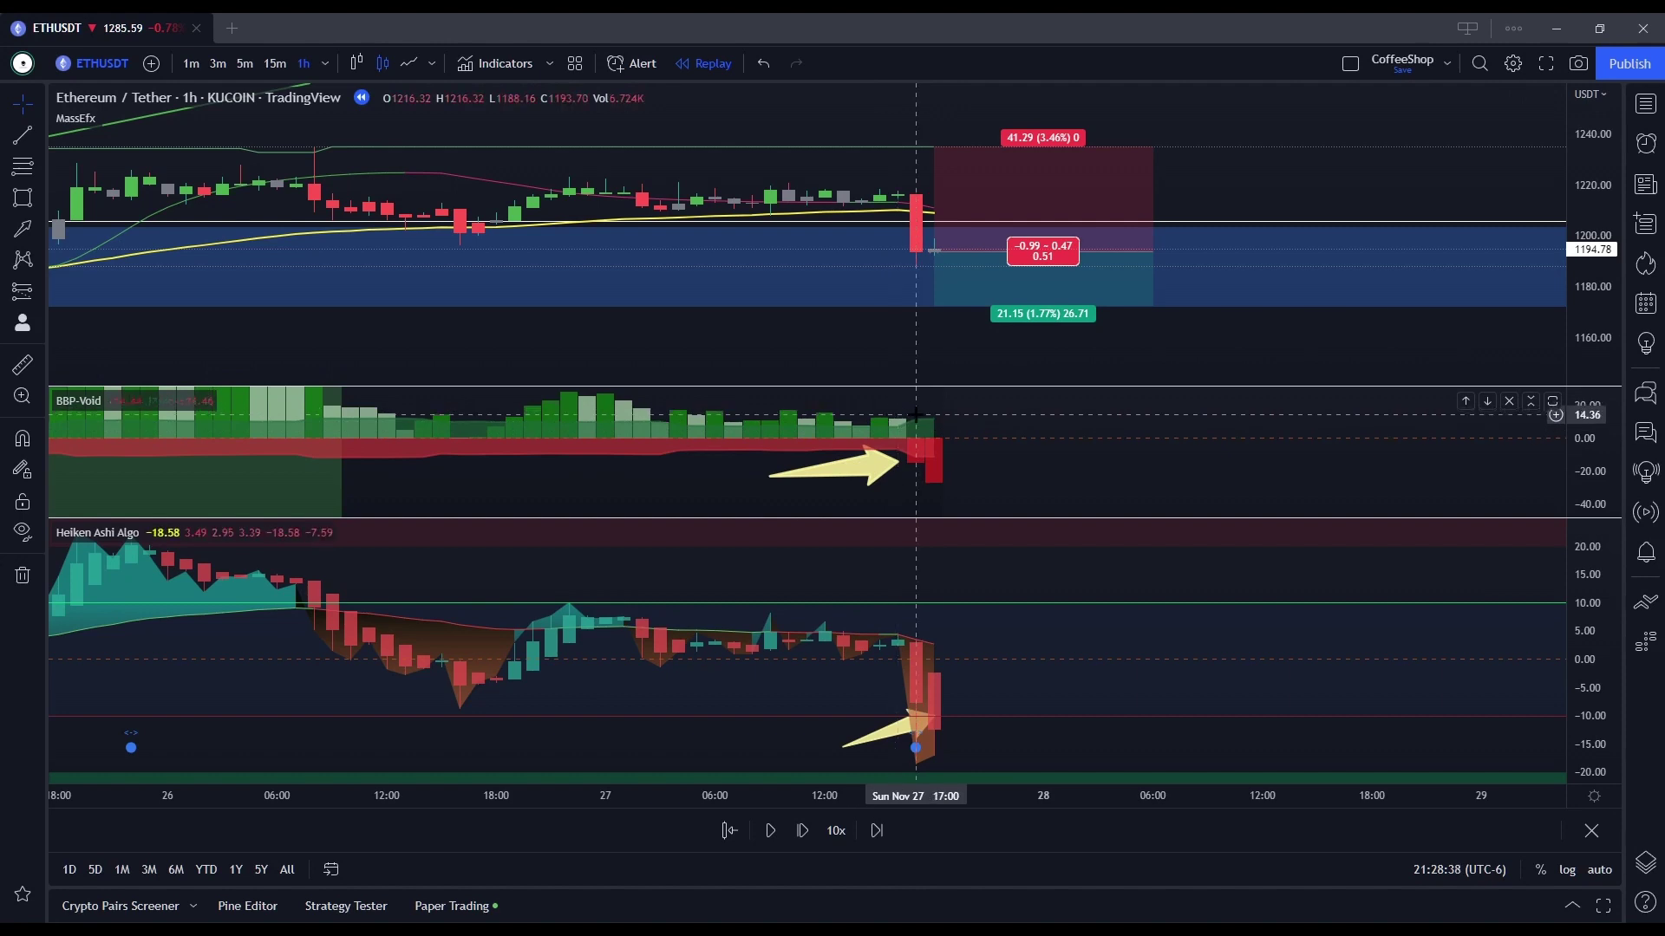
pyautogui.click(802, 832)
pyautogui.click(802, 833)
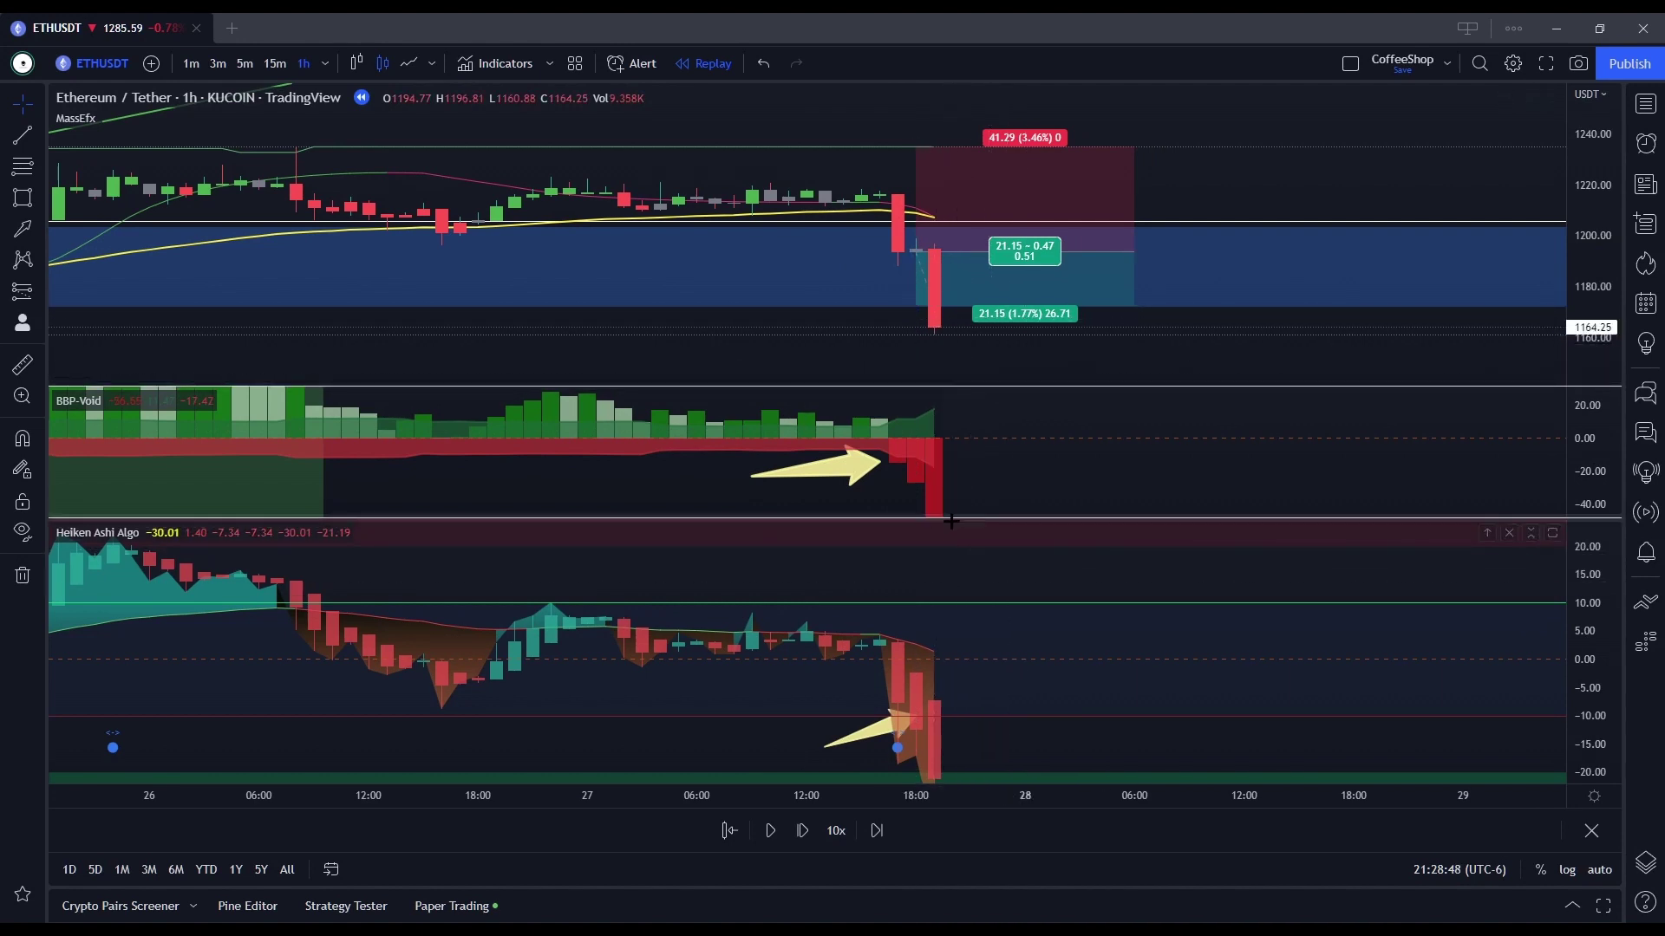
pyautogui.moveTo(949, 518); pyautogui.dragTo(936, 616)
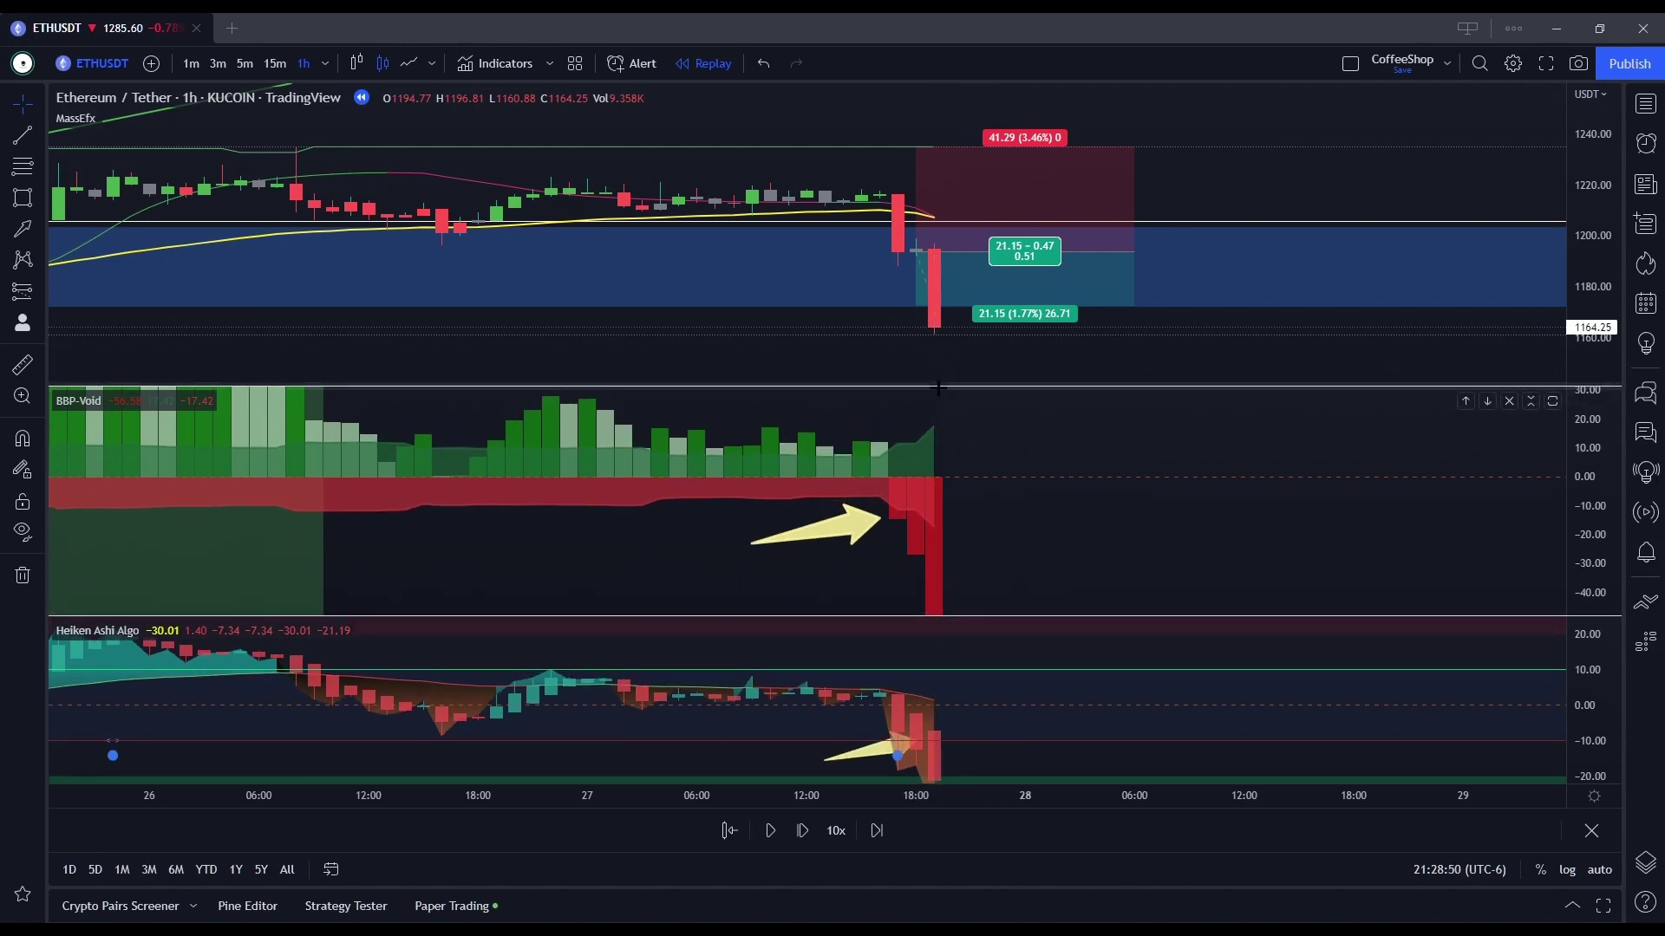
# Step: Enlarge the price pane and draw a horizontal line at about 1157.03, just below the latest candle's low
pyautogui.moveTo(940, 387); pyautogui.dragTo(940, 482)
pyautogui.moveTo(911, 395); pyautogui.dragTo(1016, 395)
pyautogui.scroll(-5, 1016, 395)
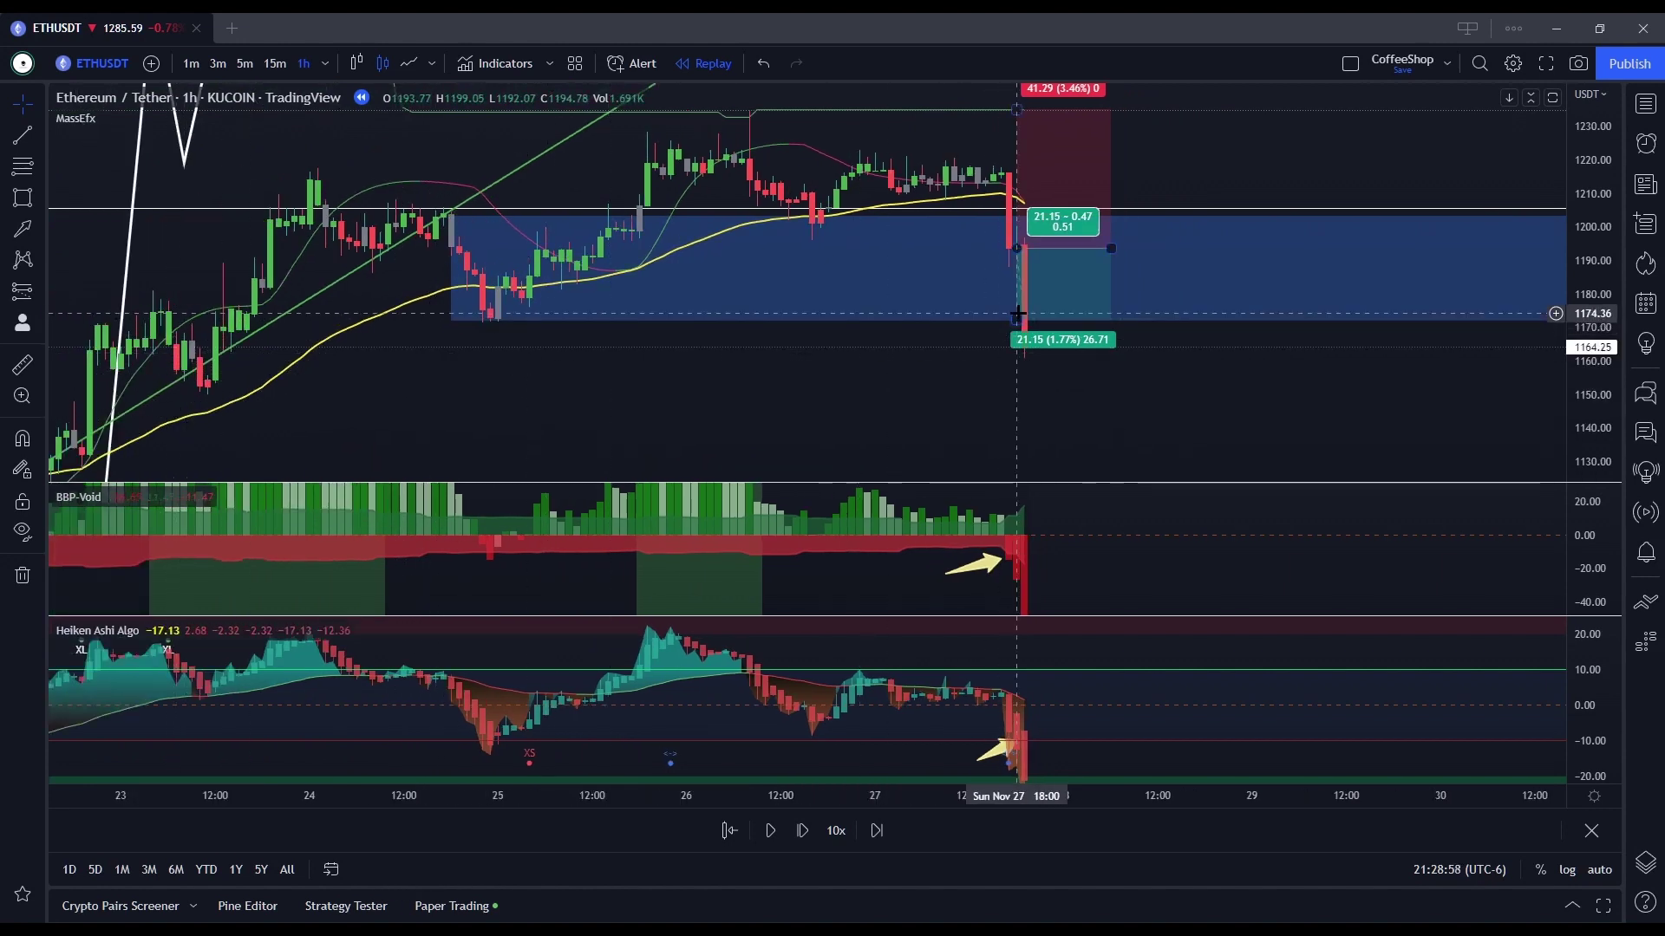
pyautogui.click(1047, 317)
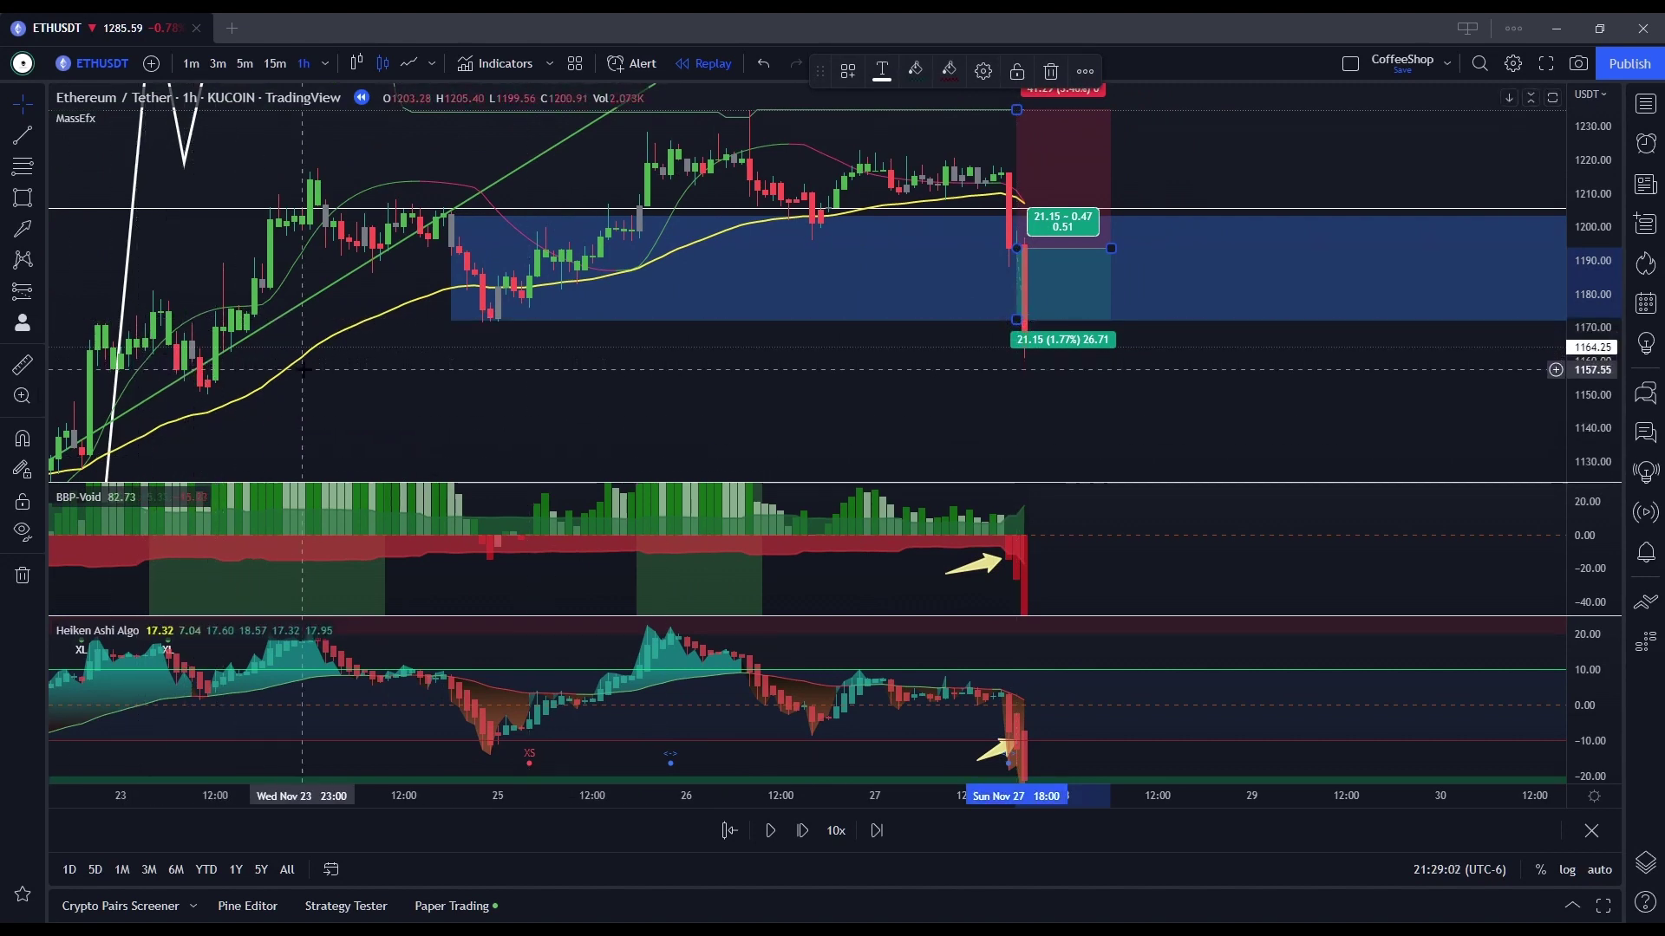
pyautogui.click(333, 371)
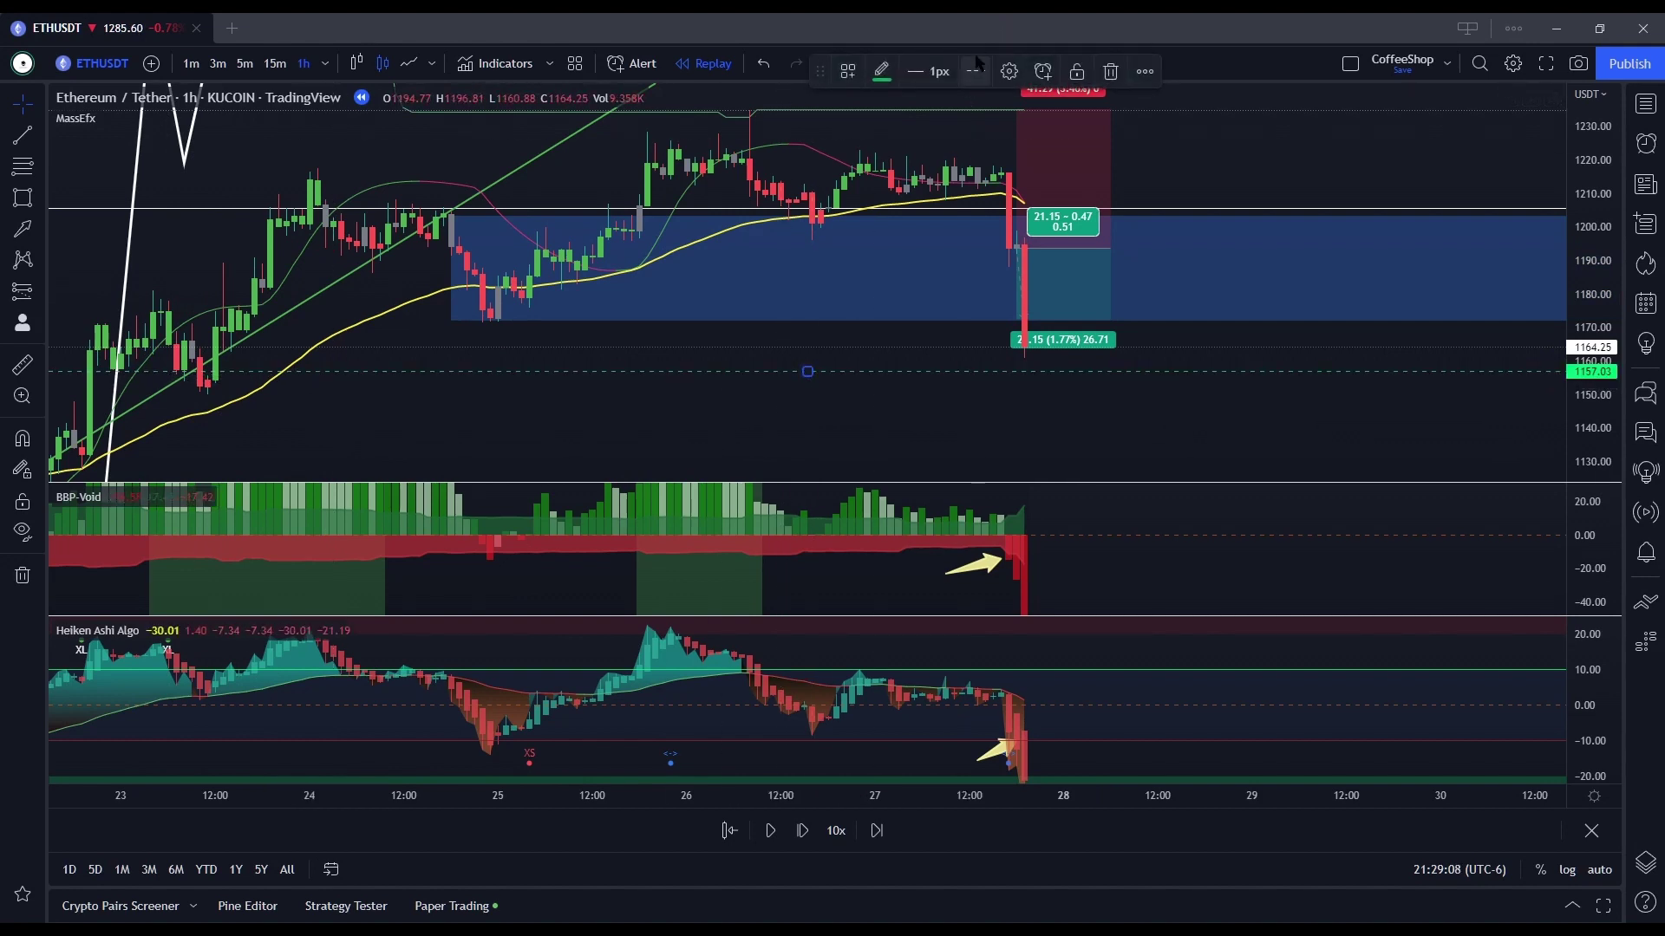
# Step: Style the new horizontal line as a solid white line
pyautogui.click(881, 71)
pyautogui.click(882, 110)
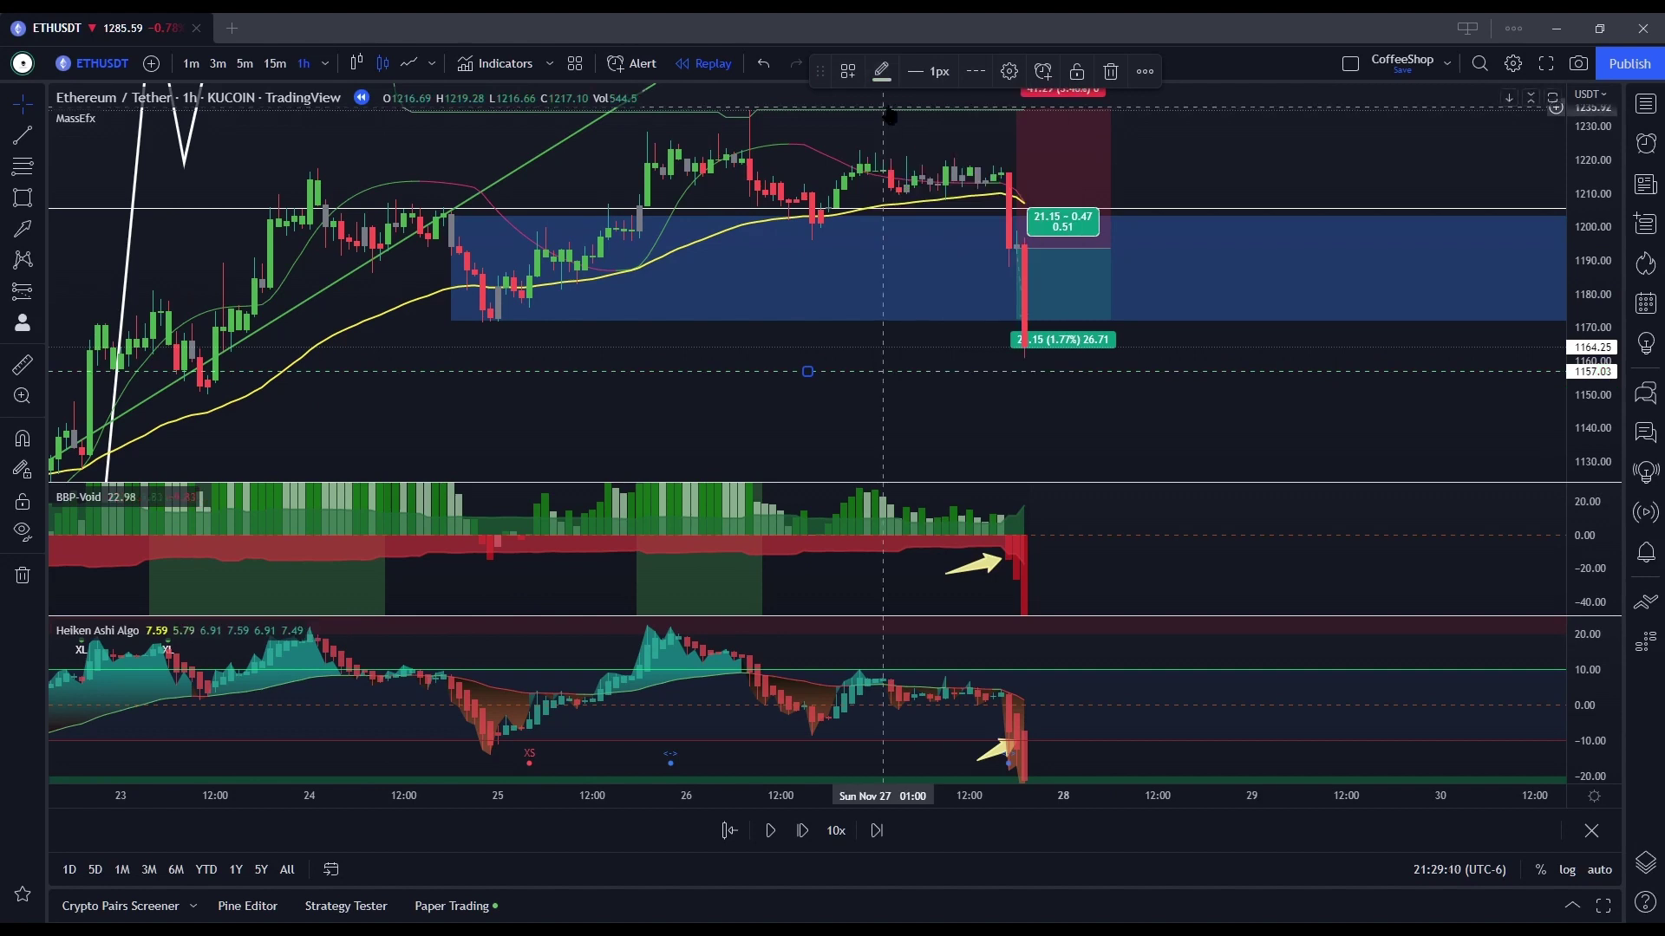
pyautogui.click(975, 71)
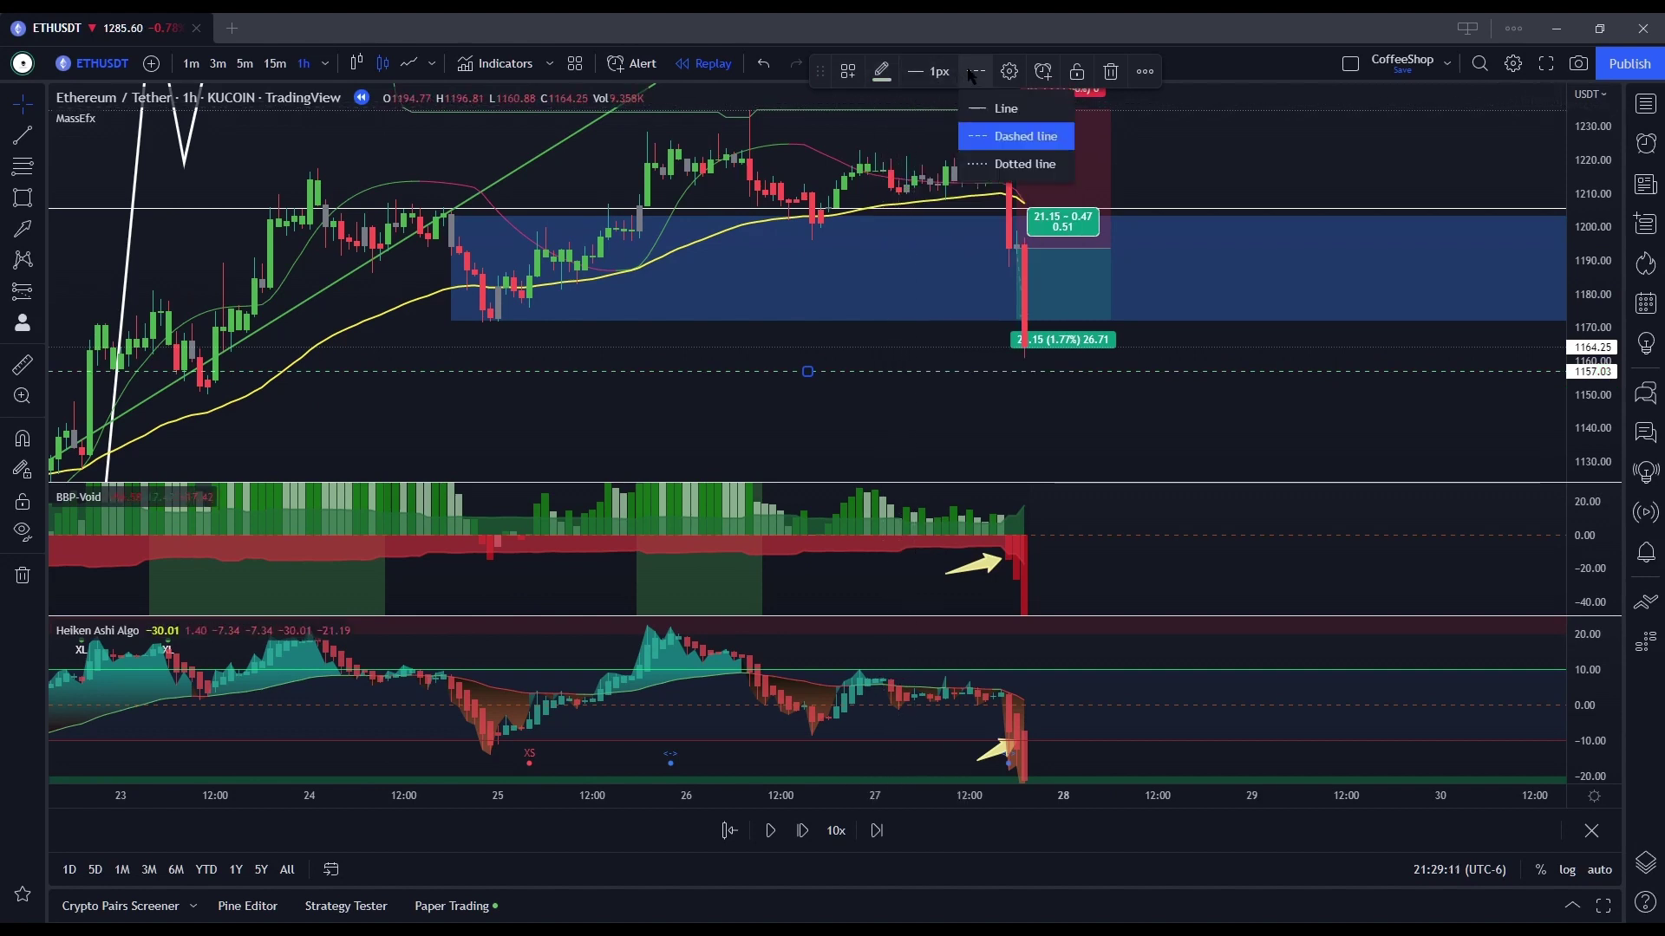
pyautogui.click(1002, 108)
pyautogui.scroll(3, 1023, 418)
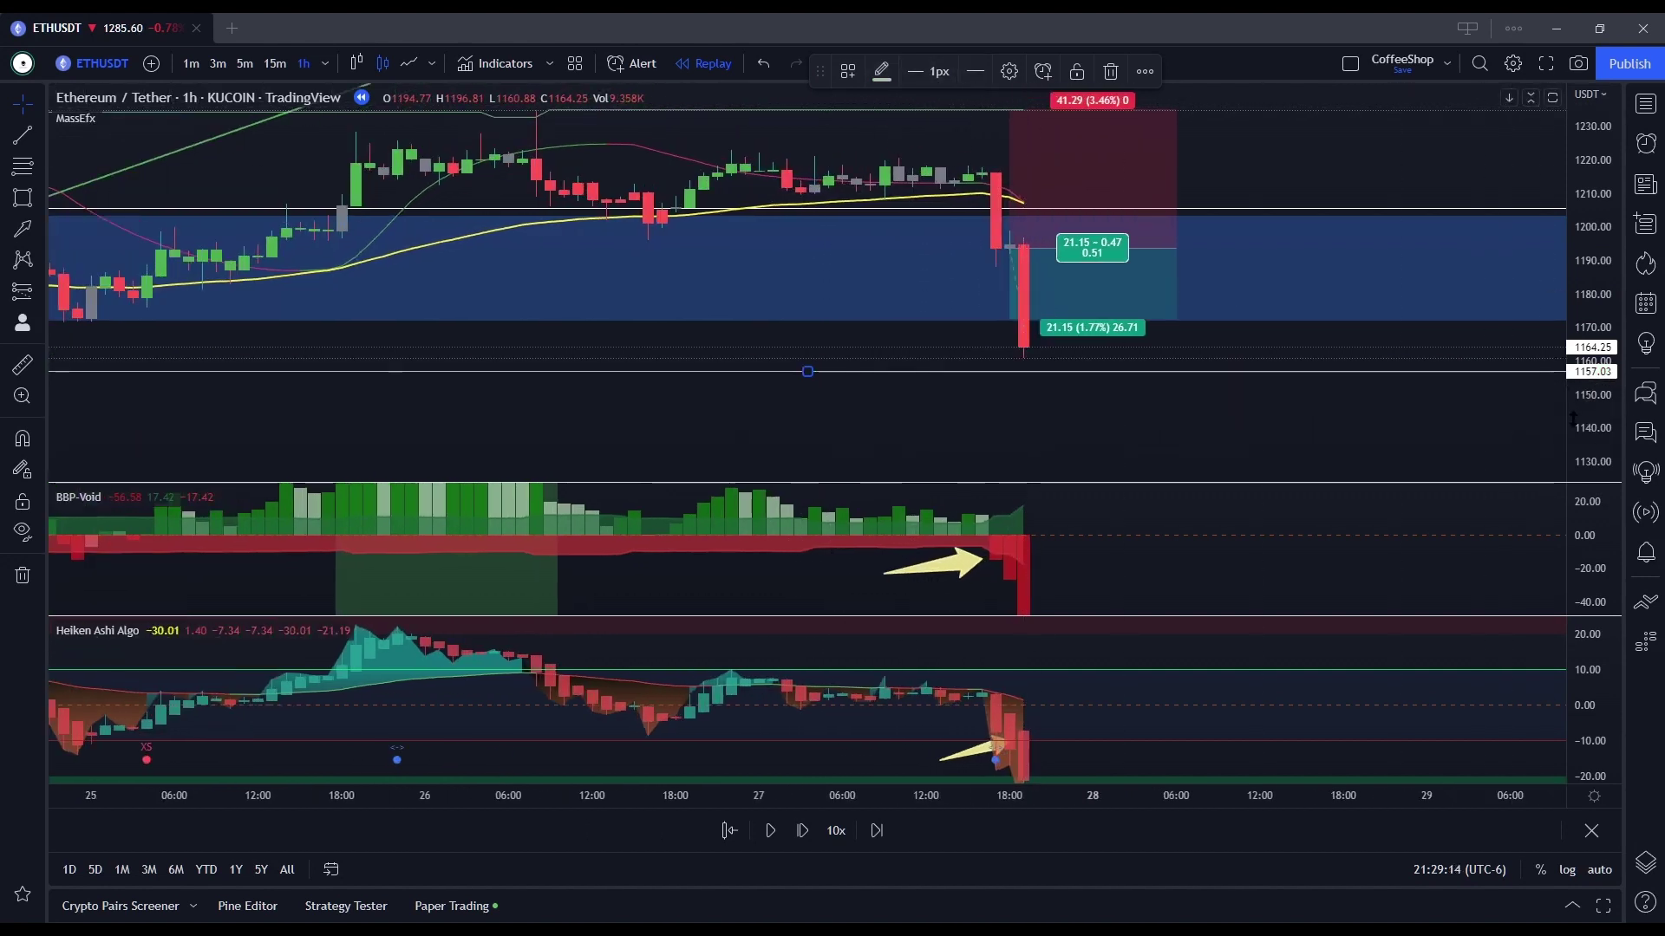
pyautogui.moveTo(1590, 427); pyautogui.dragTo(1590, 381)
pyautogui.click(966, 358)
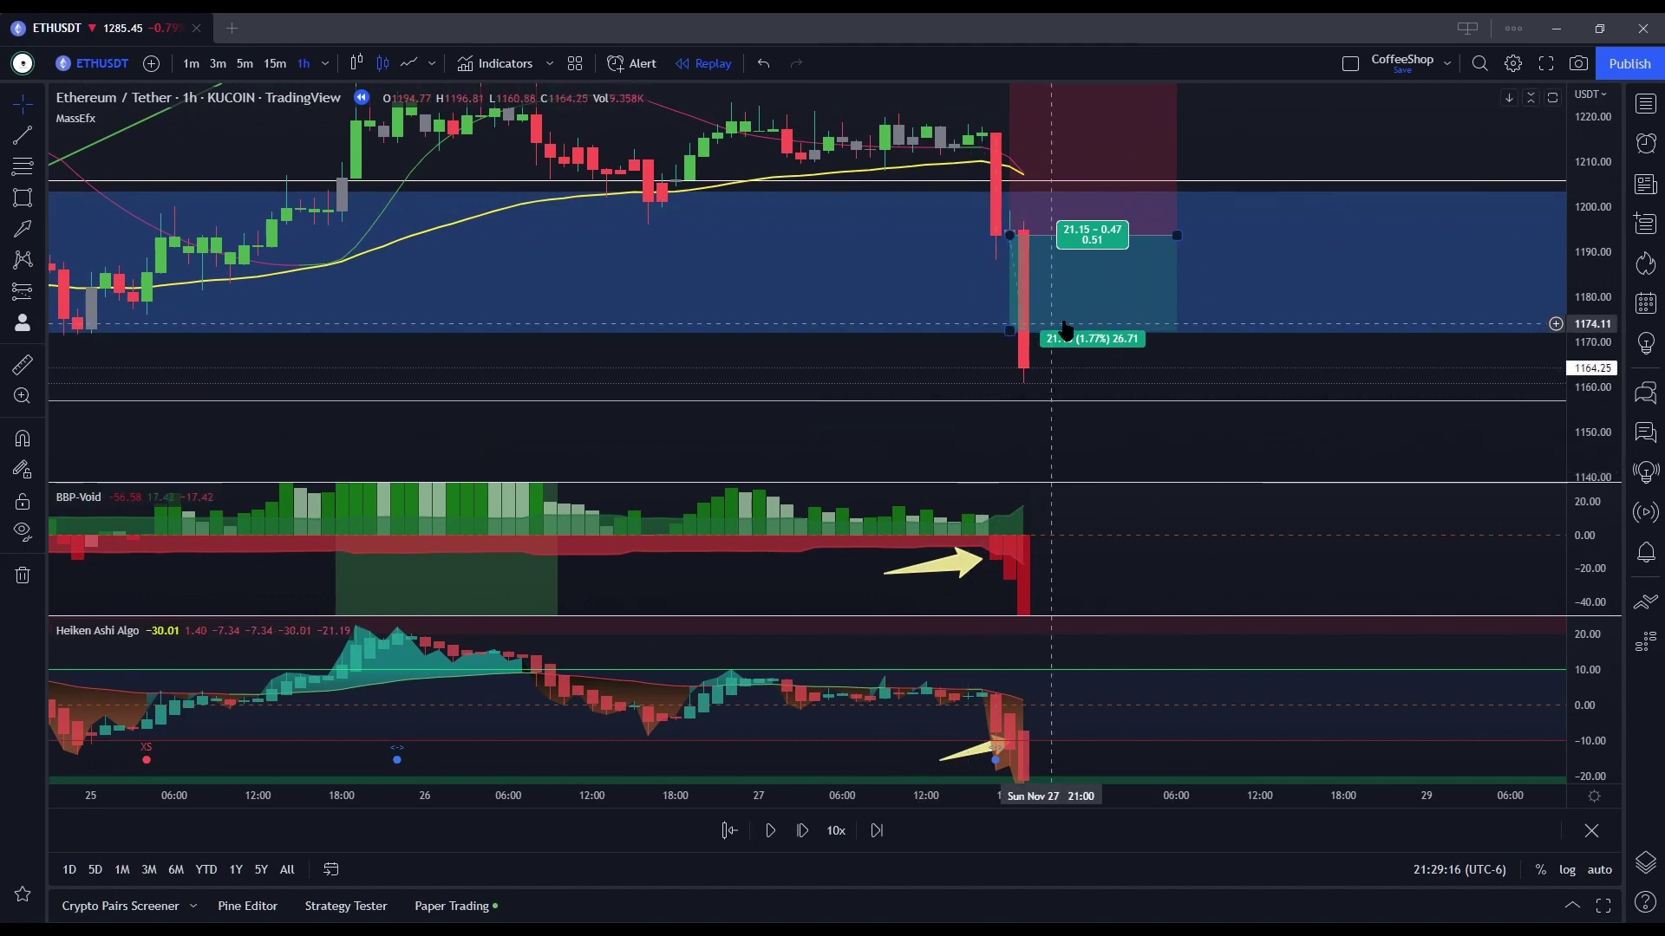
# Step: Extend the short position's target to the white line and lower its entry to the latest candle's close, about 7.31 (0.63%) above the target
pyautogui.click(1078, 333)
pyautogui.moveTo(1009, 332); pyautogui.dragTo(1011, 400)
pyautogui.click(1006, 451)
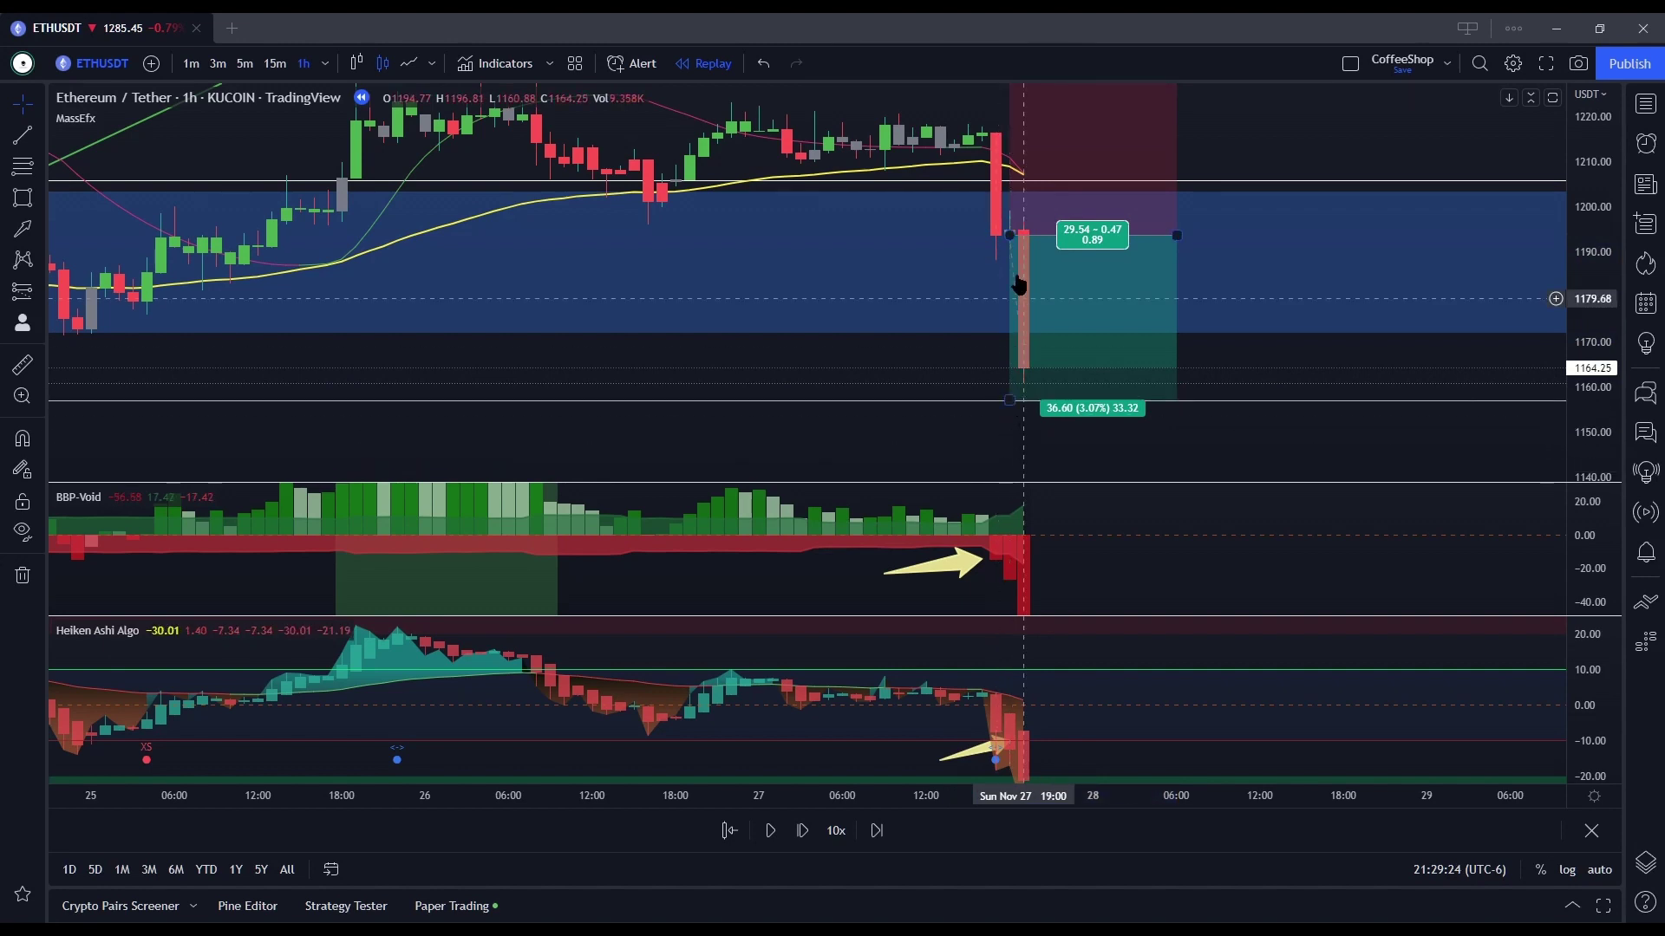
pyautogui.moveTo(1010, 238); pyautogui.dragTo(1012, 373)
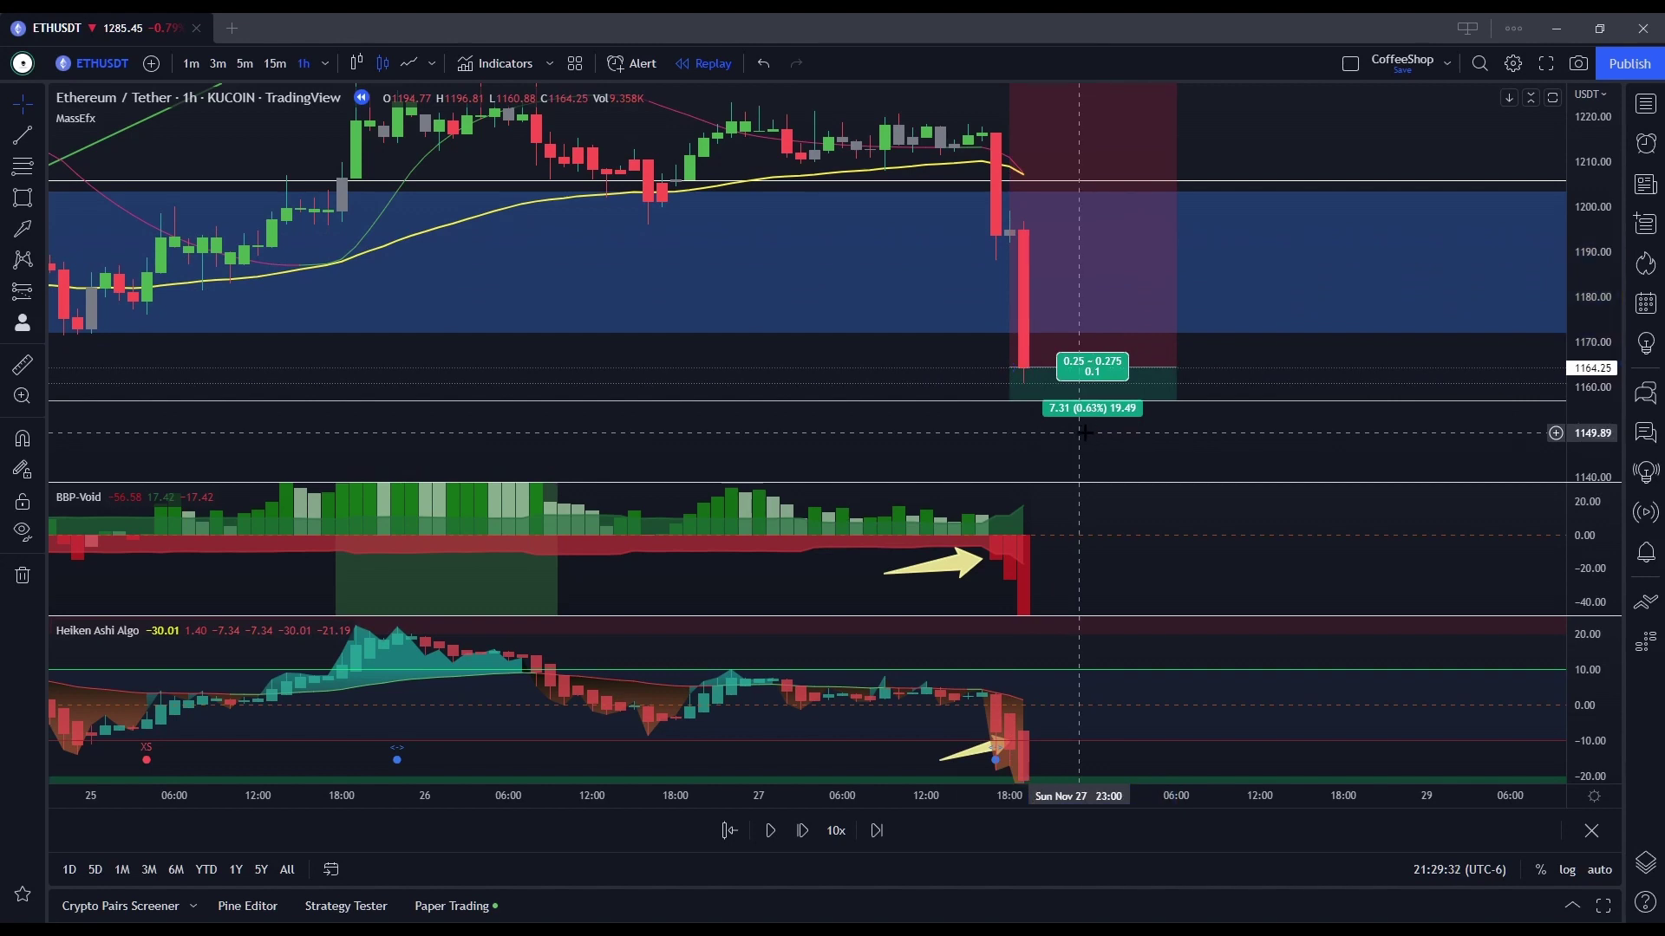
# Step: Advance the replay to the Nov 28 18:00 candle and widen the short position to the candle that reaches its target
pyautogui.click(804, 832)
pyautogui.click(804, 831)
pyautogui.click(803, 832)
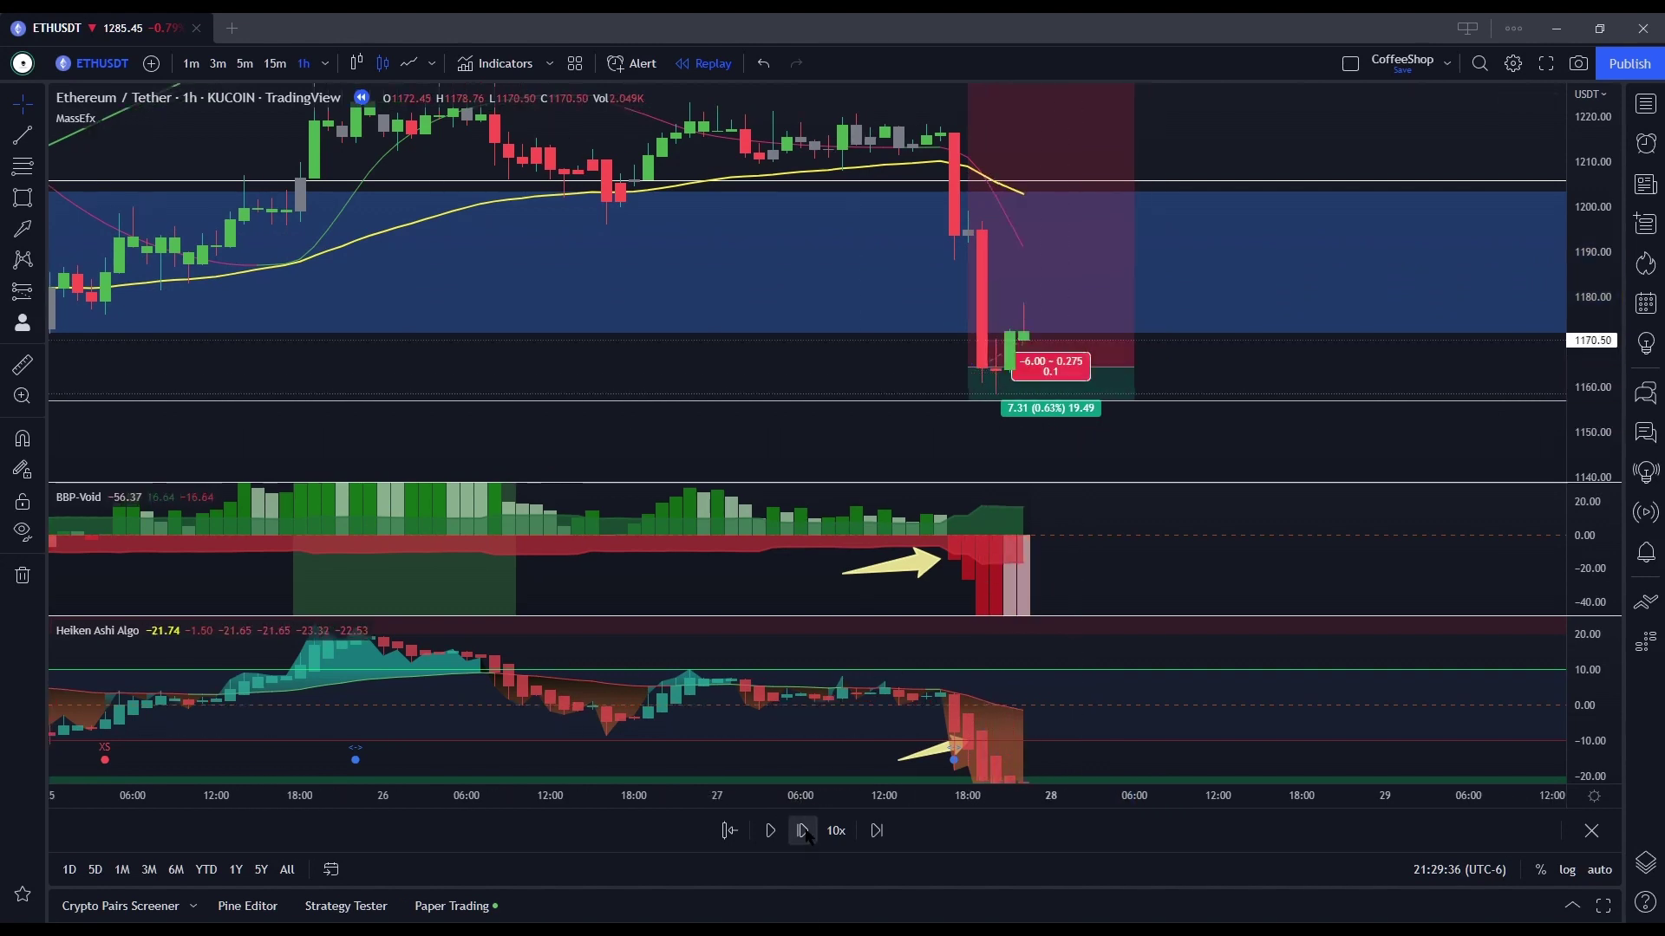
pyautogui.click(804, 832)
pyautogui.click(804, 831)
pyautogui.click(803, 831)
pyautogui.click(803, 832)
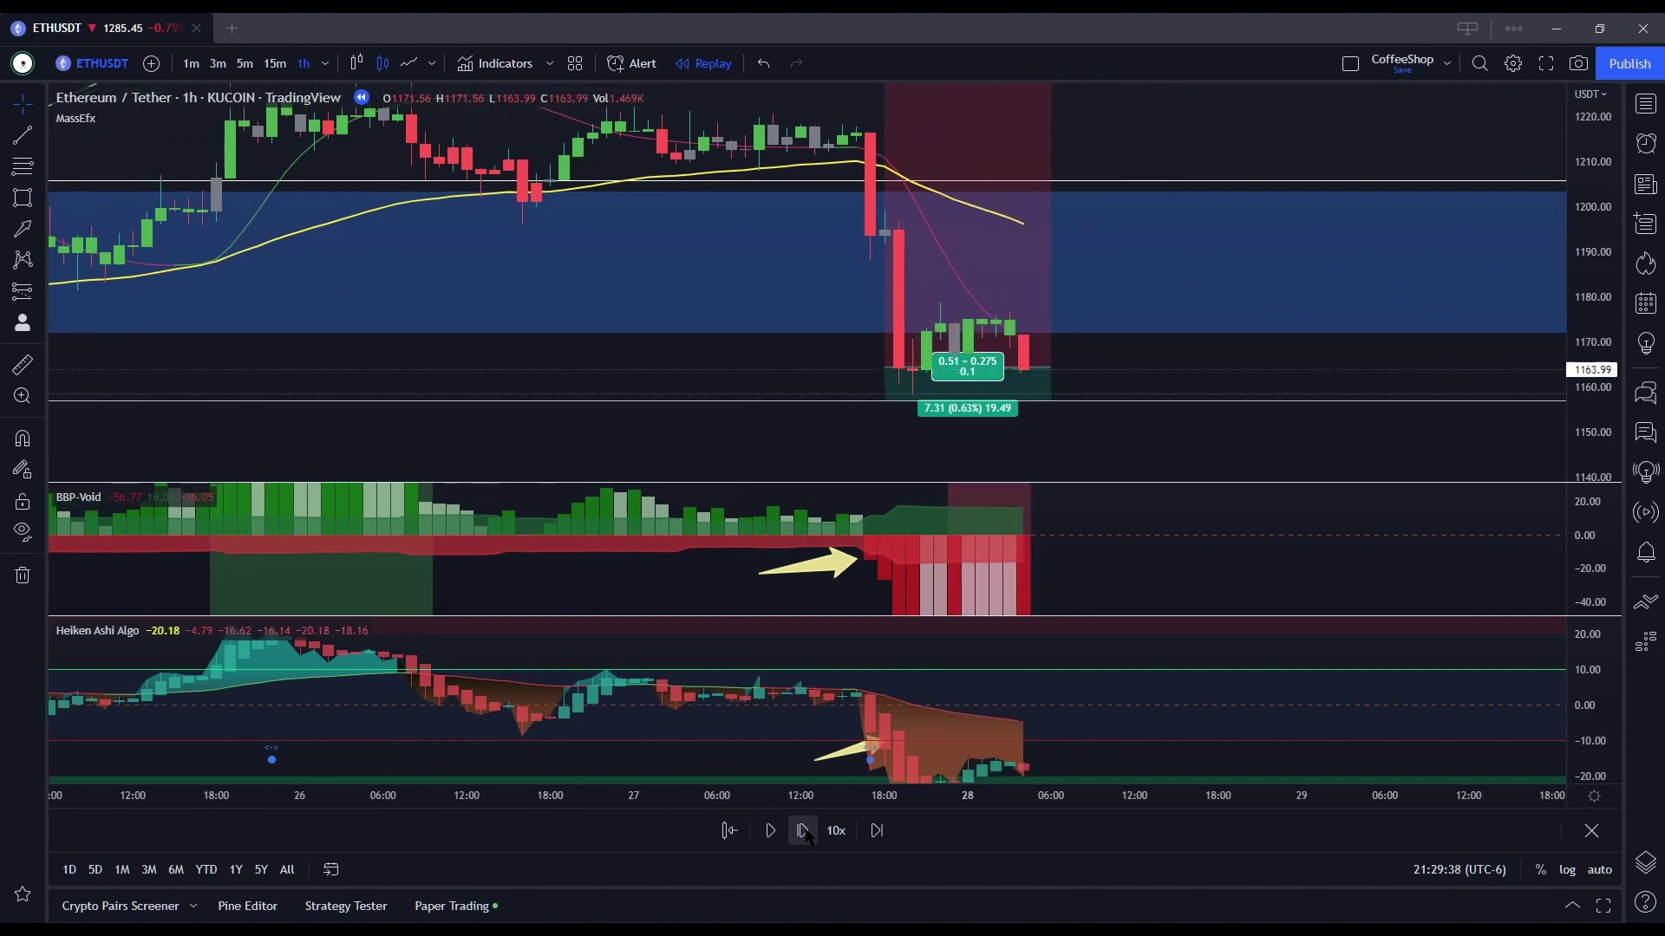
pyautogui.click(803, 831)
pyautogui.click(804, 832)
pyautogui.click(770, 830)
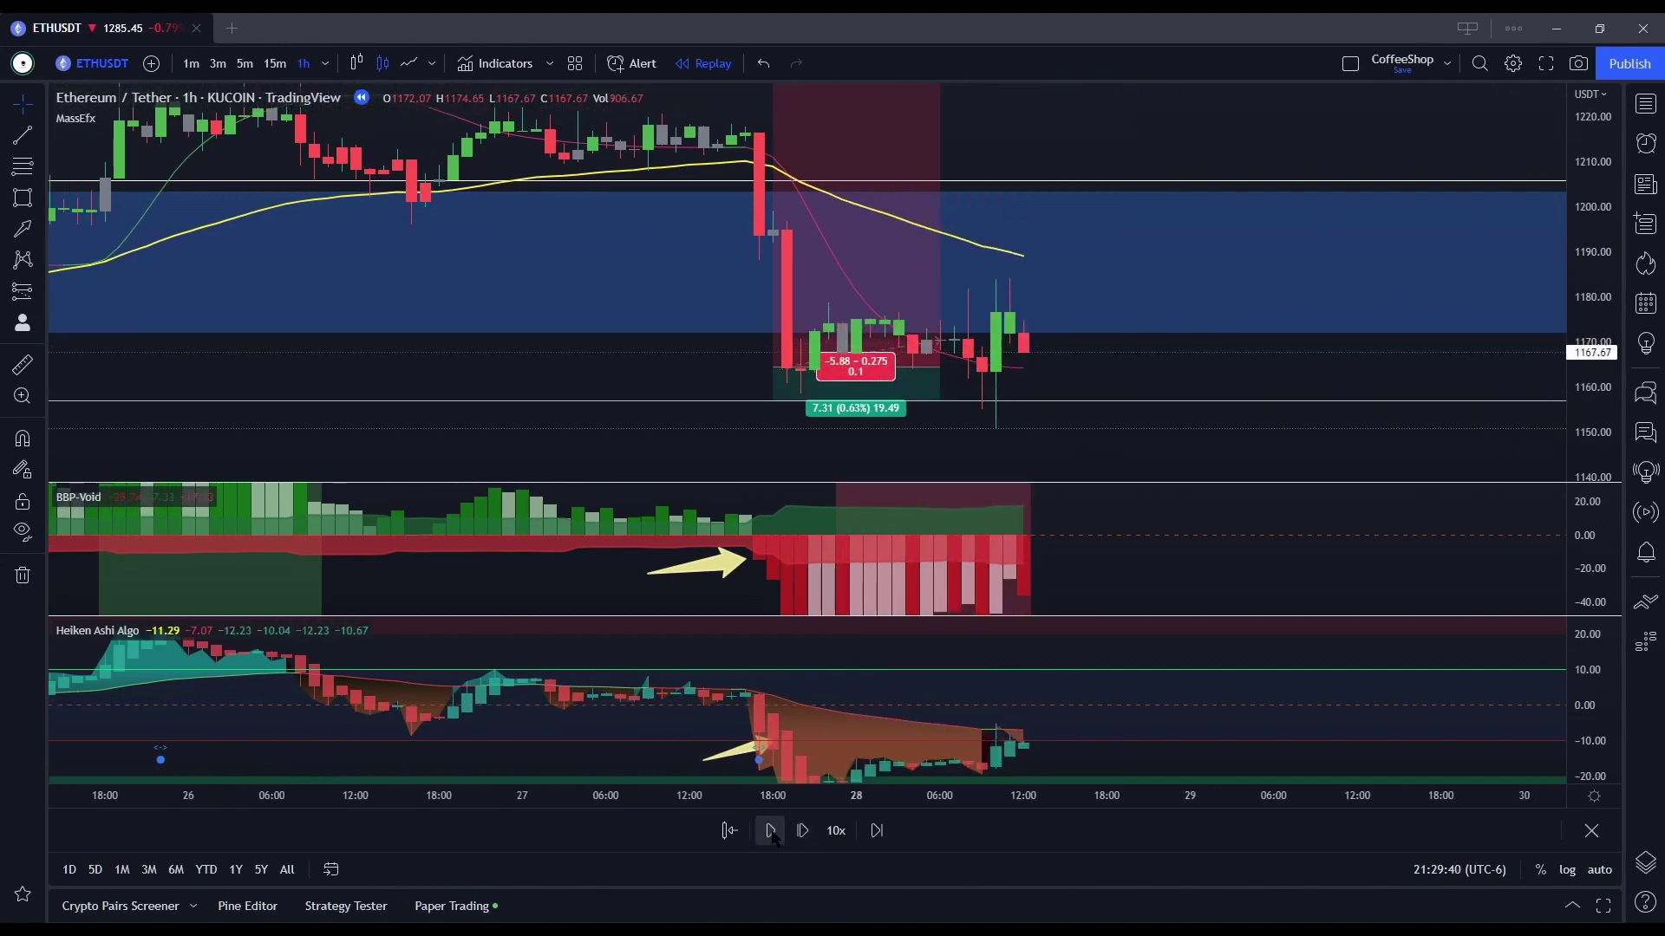
pyautogui.click(770, 830)
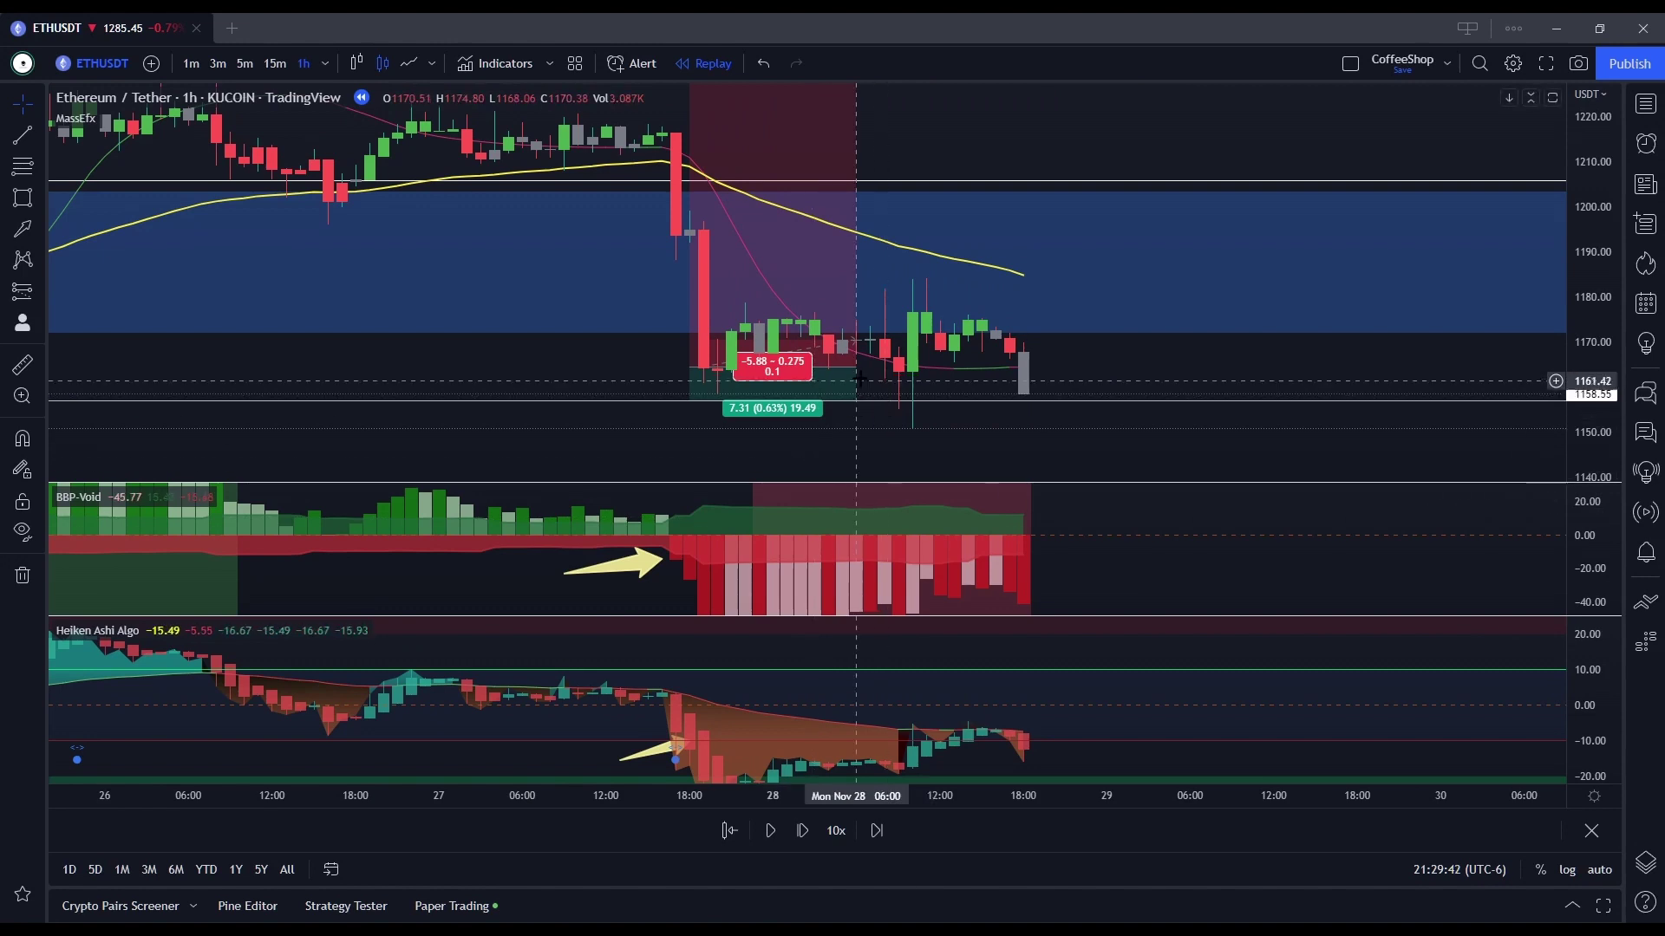
pyautogui.moveTo(856, 367); pyautogui.dragTo(899, 370)
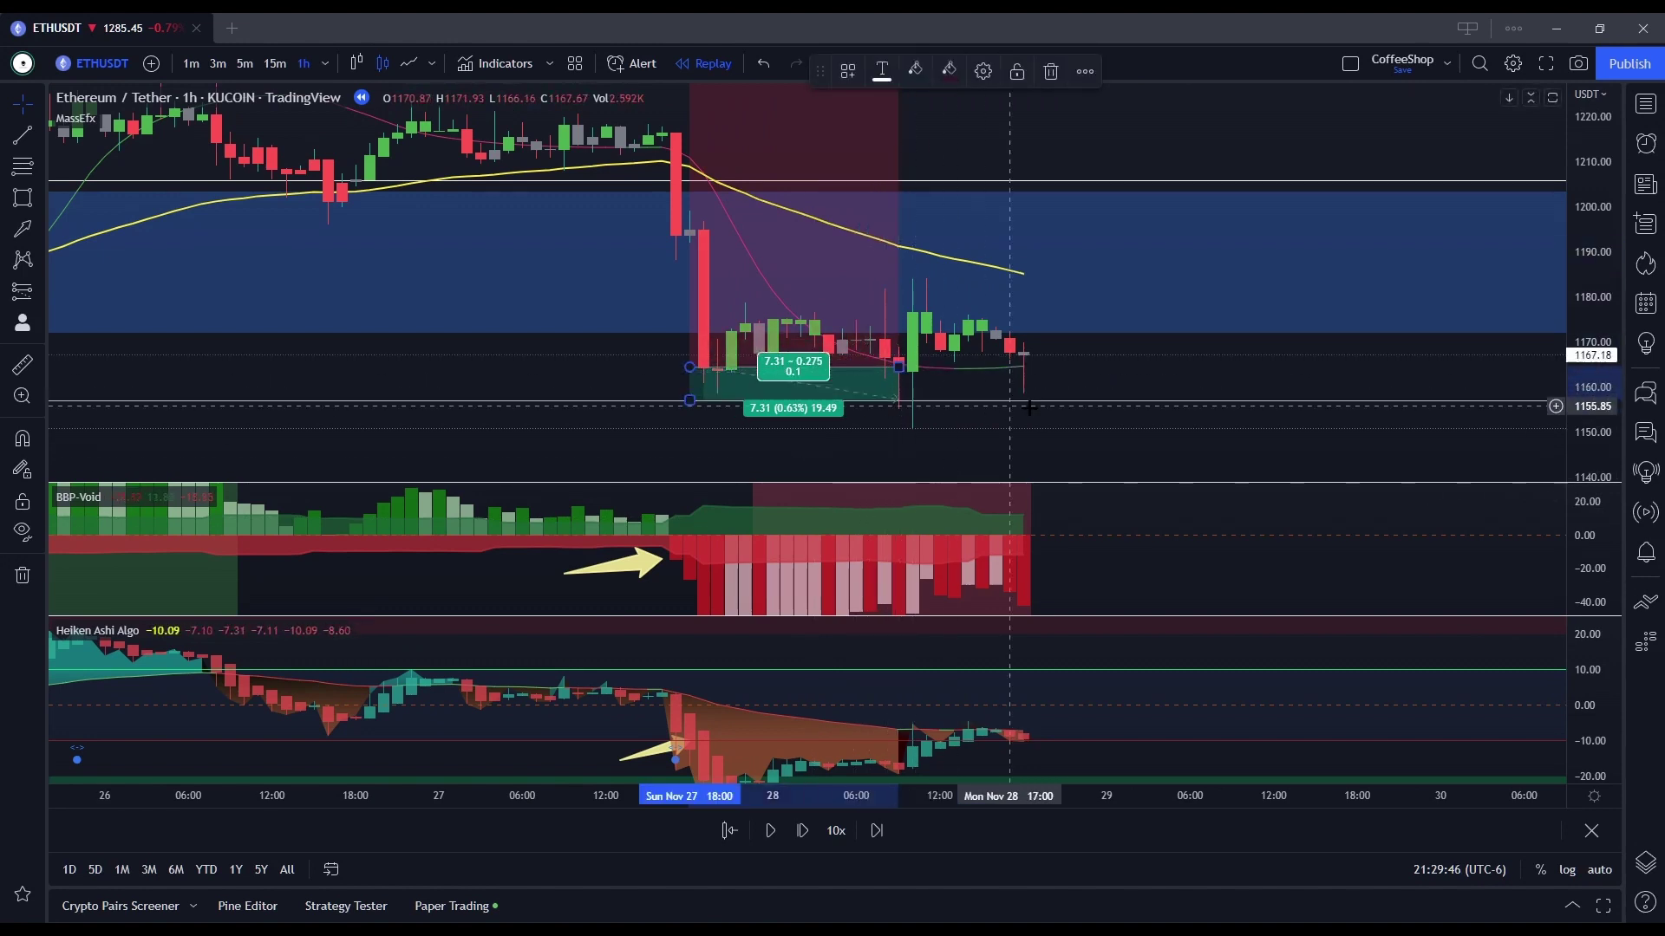
# Step: Play the replay on until price climbs above the blue zone, and shift the BBP-Void scale to view its green bars
pyautogui.scroll(-3, 1021, 418)
pyautogui.moveTo(992, 446); pyautogui.dragTo(745, 425)
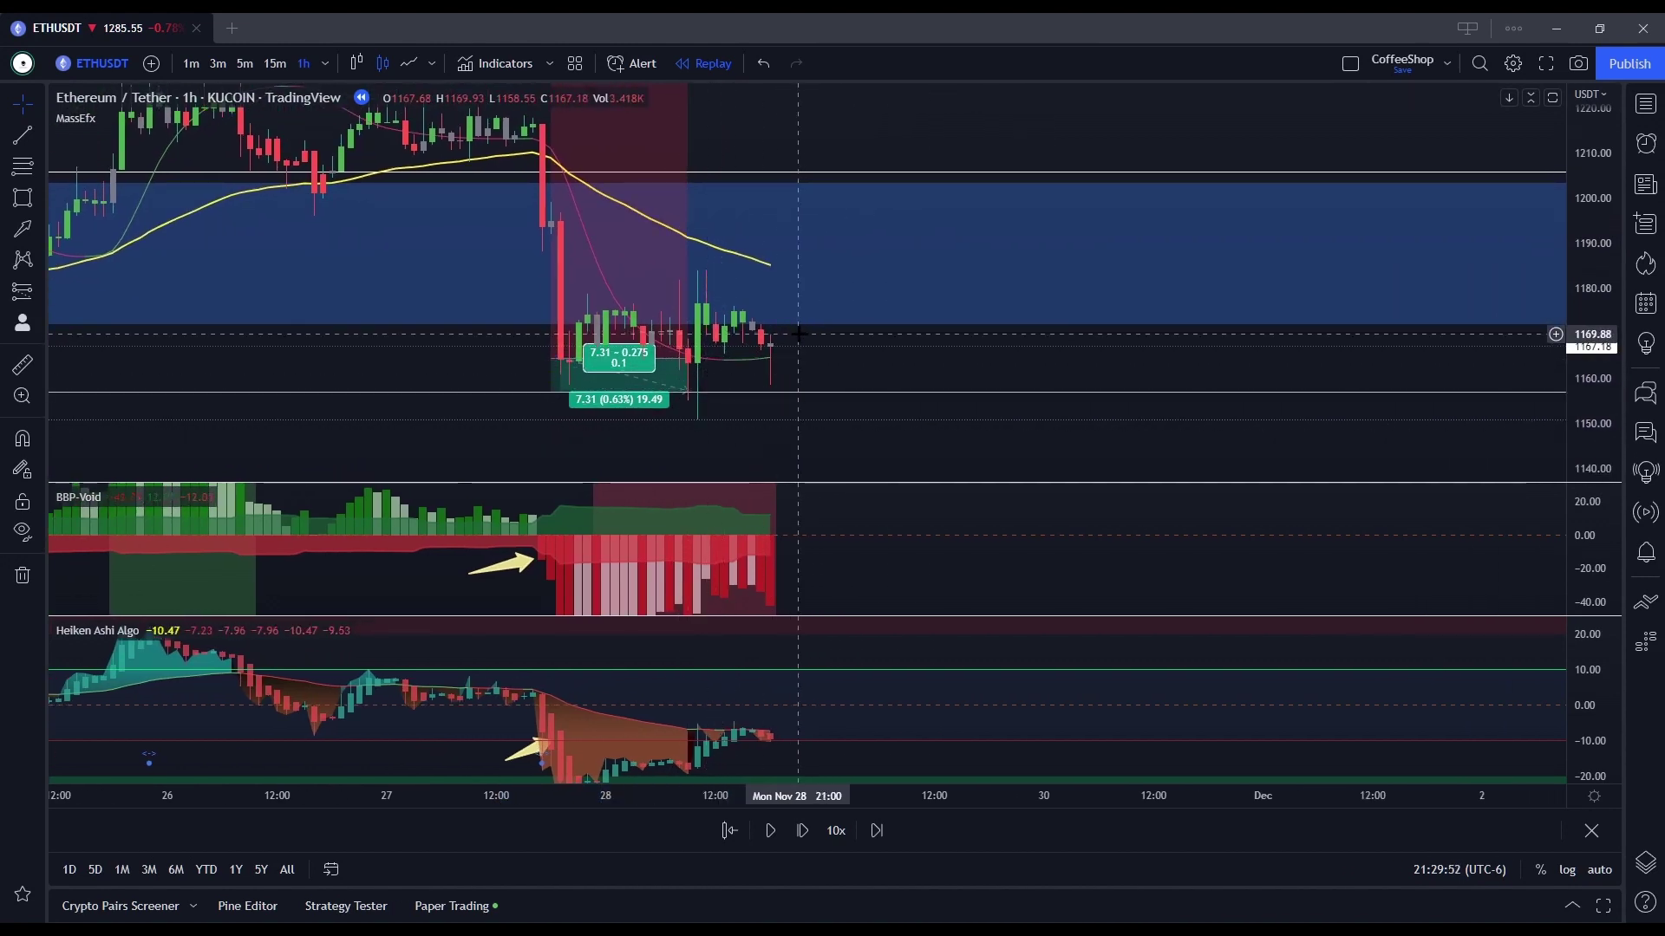
pyautogui.click(770, 831)
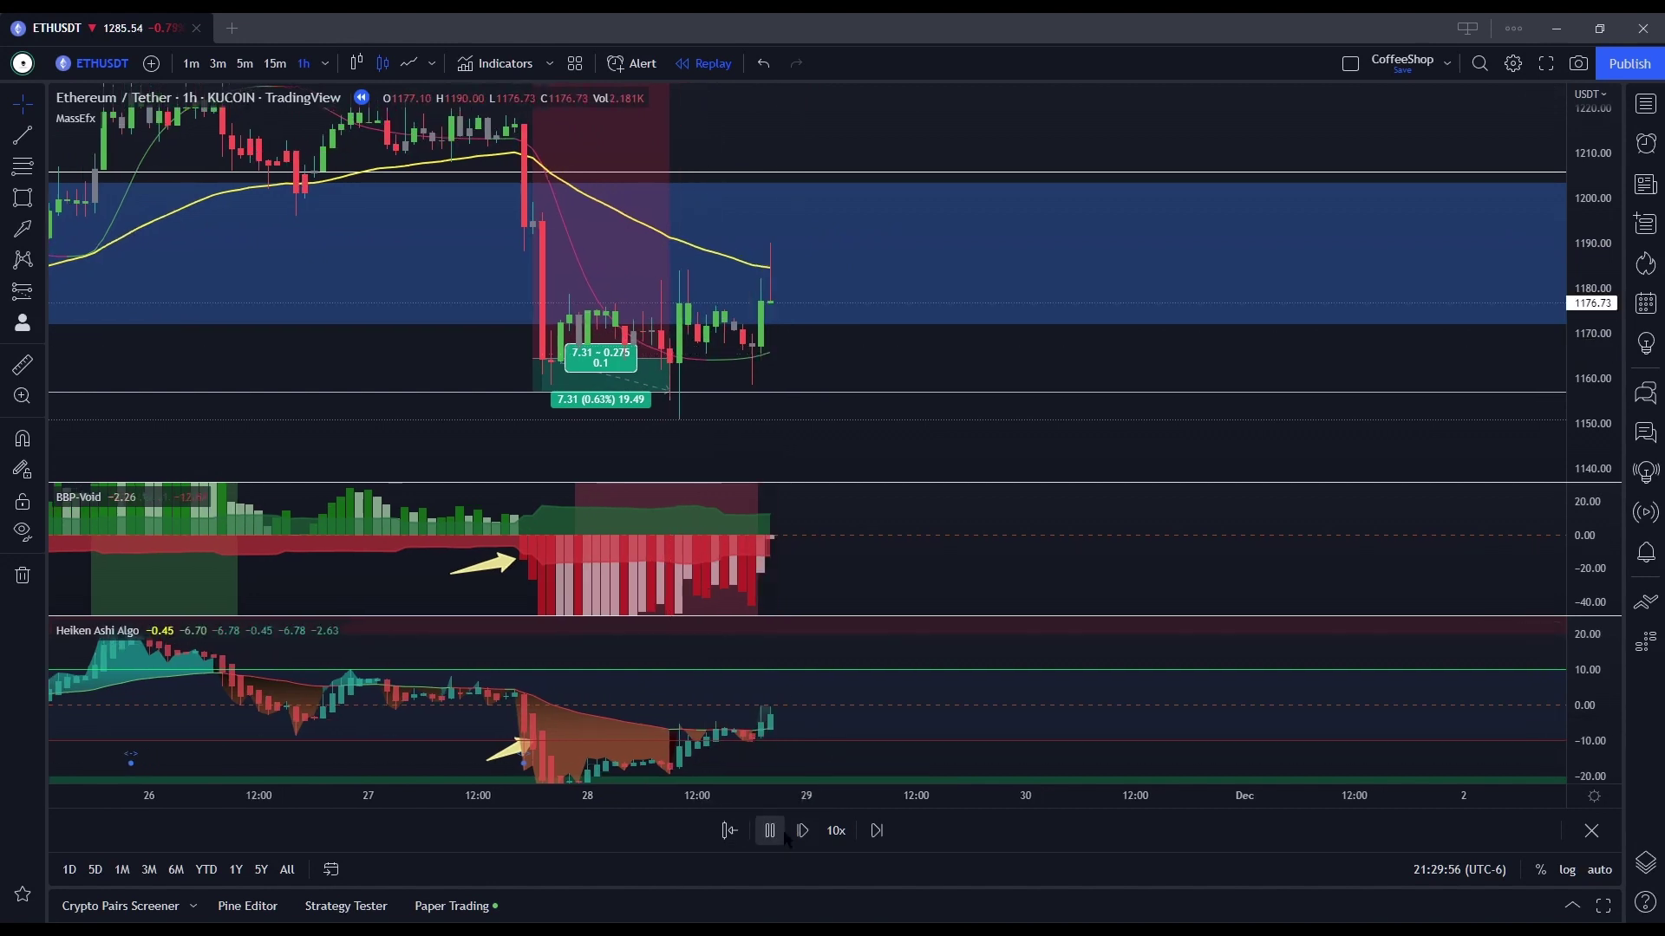
pyautogui.click(770, 831)
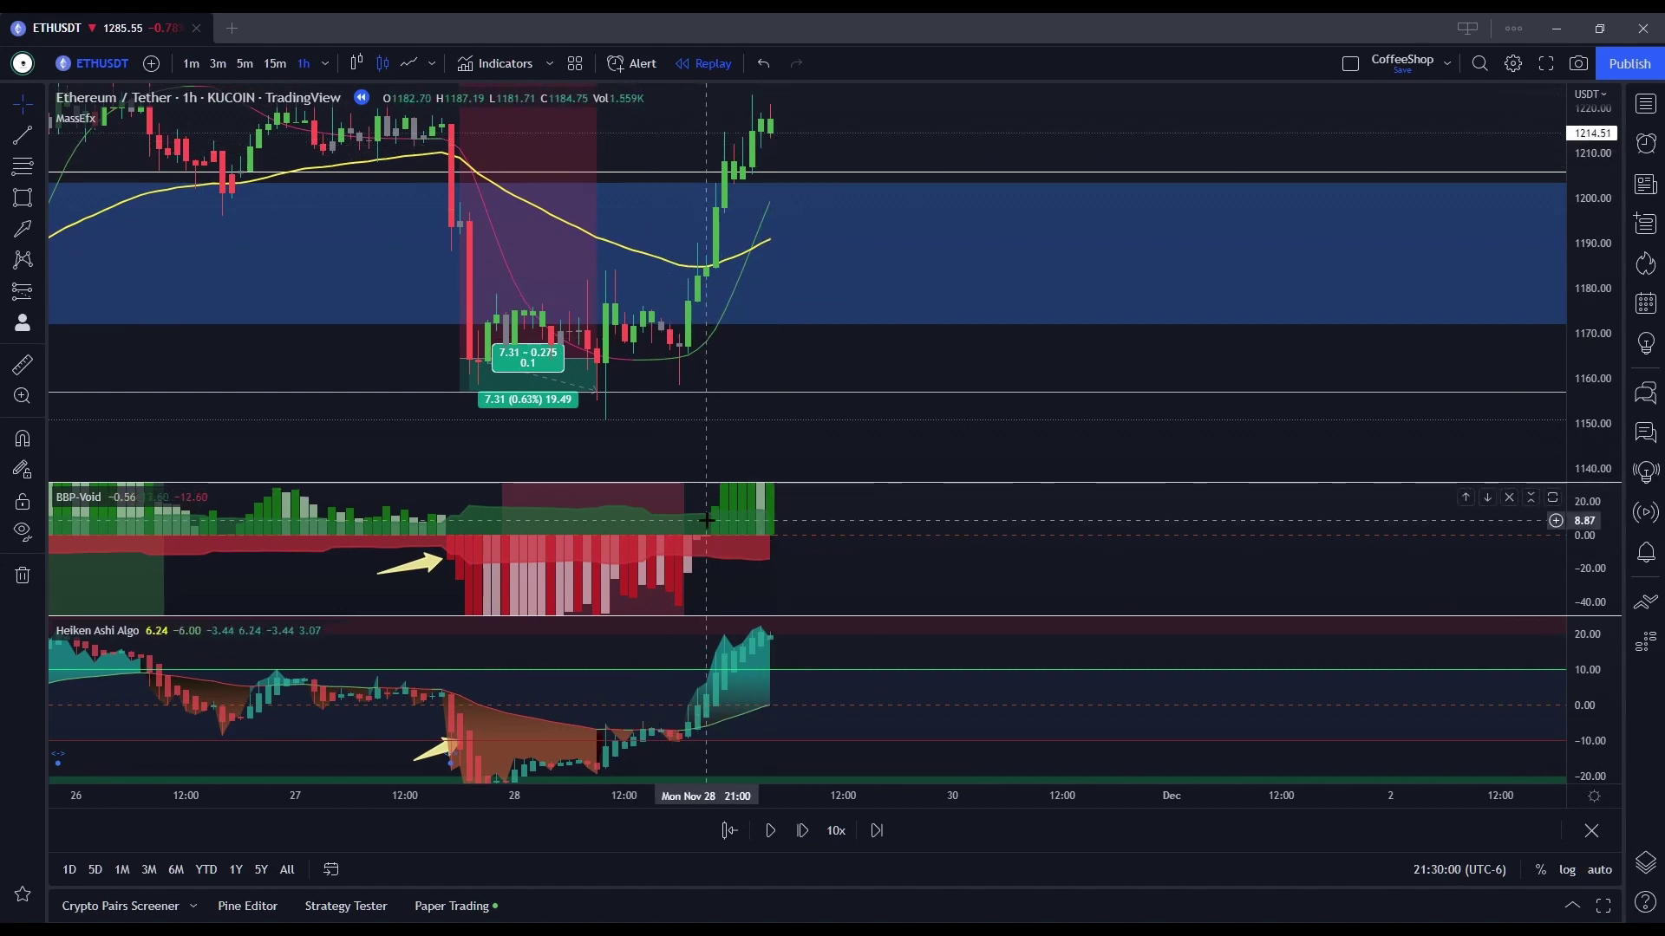
pyautogui.moveTo(697, 497); pyautogui.dragTo(700, 519)
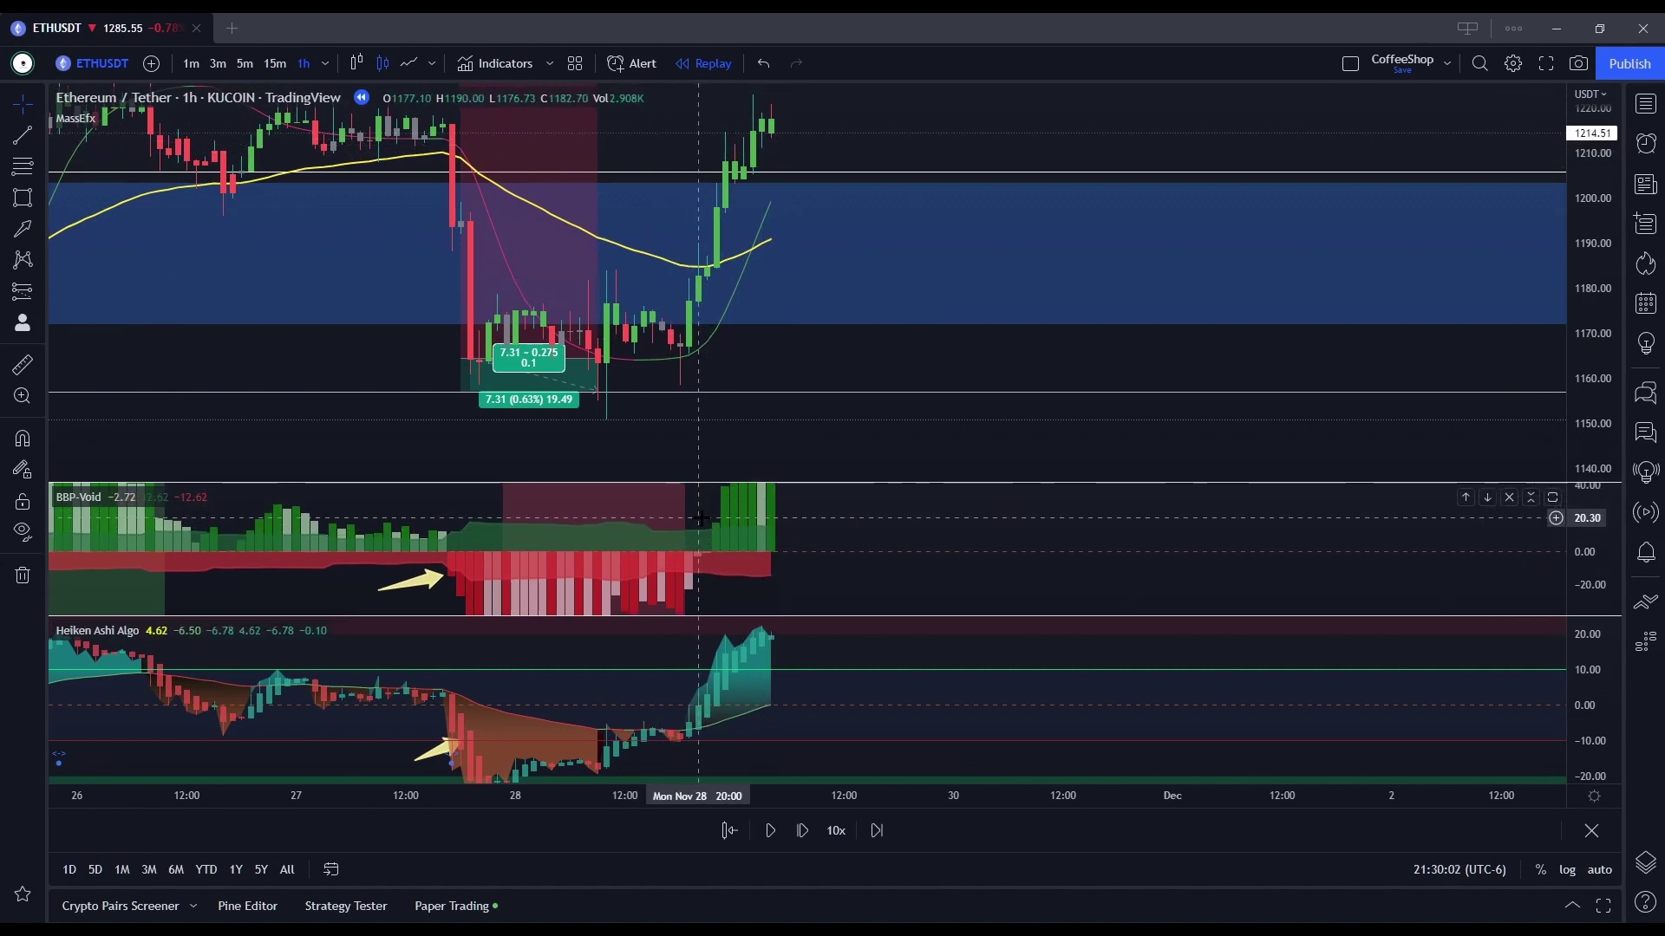
# Step: Rewind the replay to the Nov 28 16:00 candle and delete the short position
pyautogui.click(729, 830)
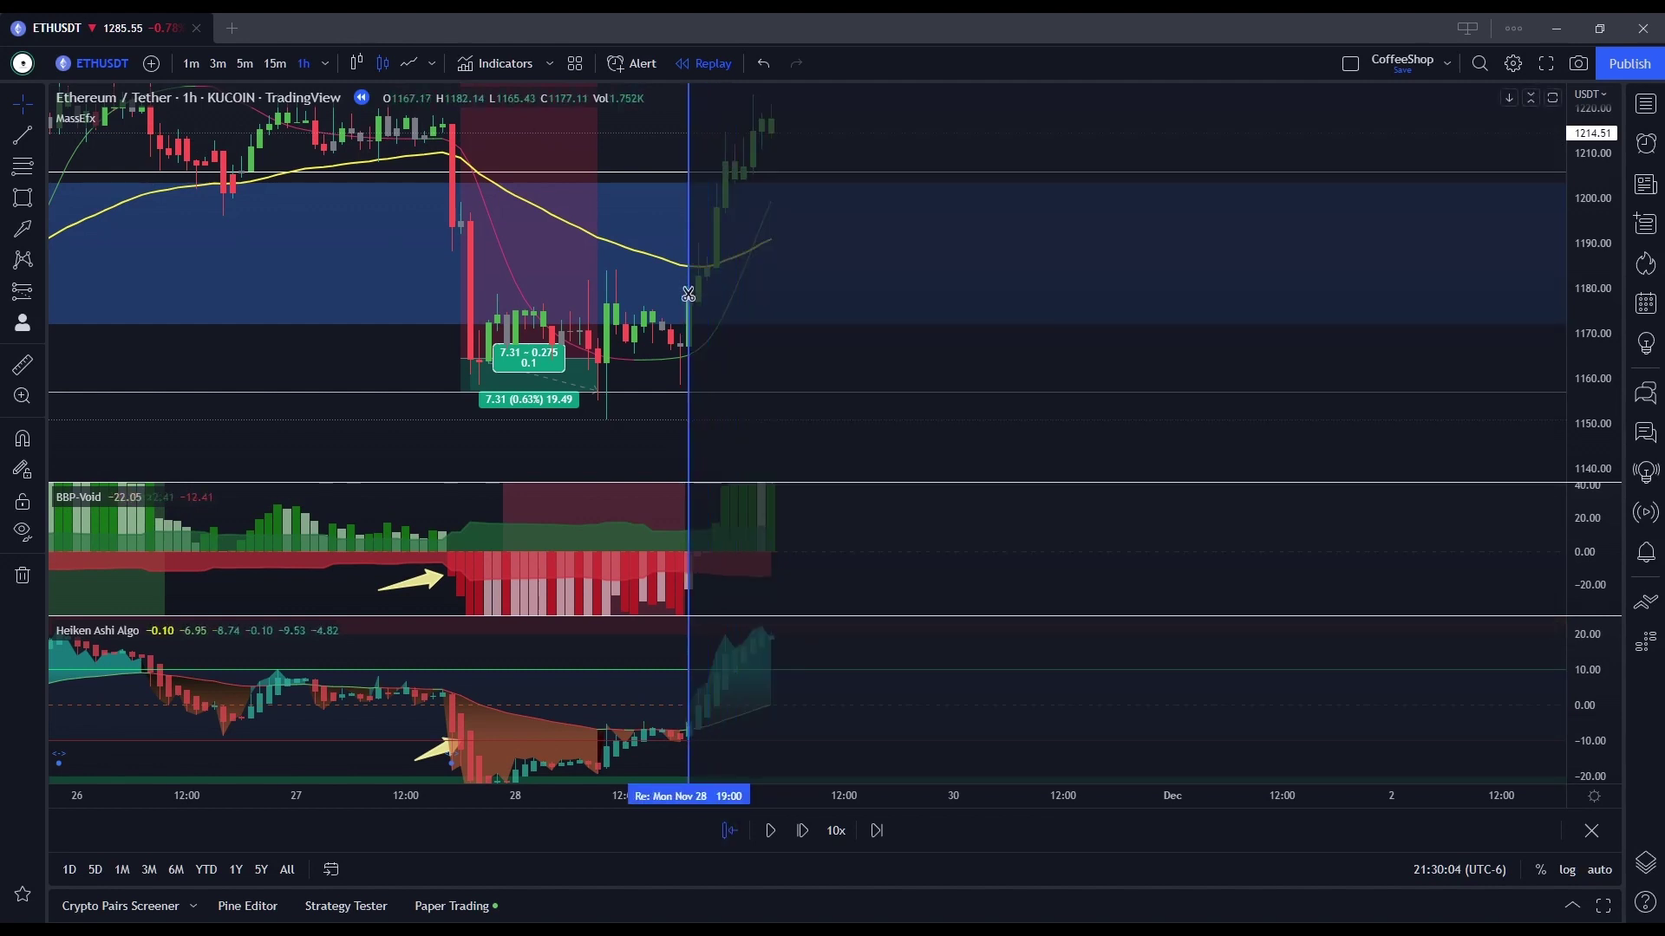
pyautogui.click(670, 314)
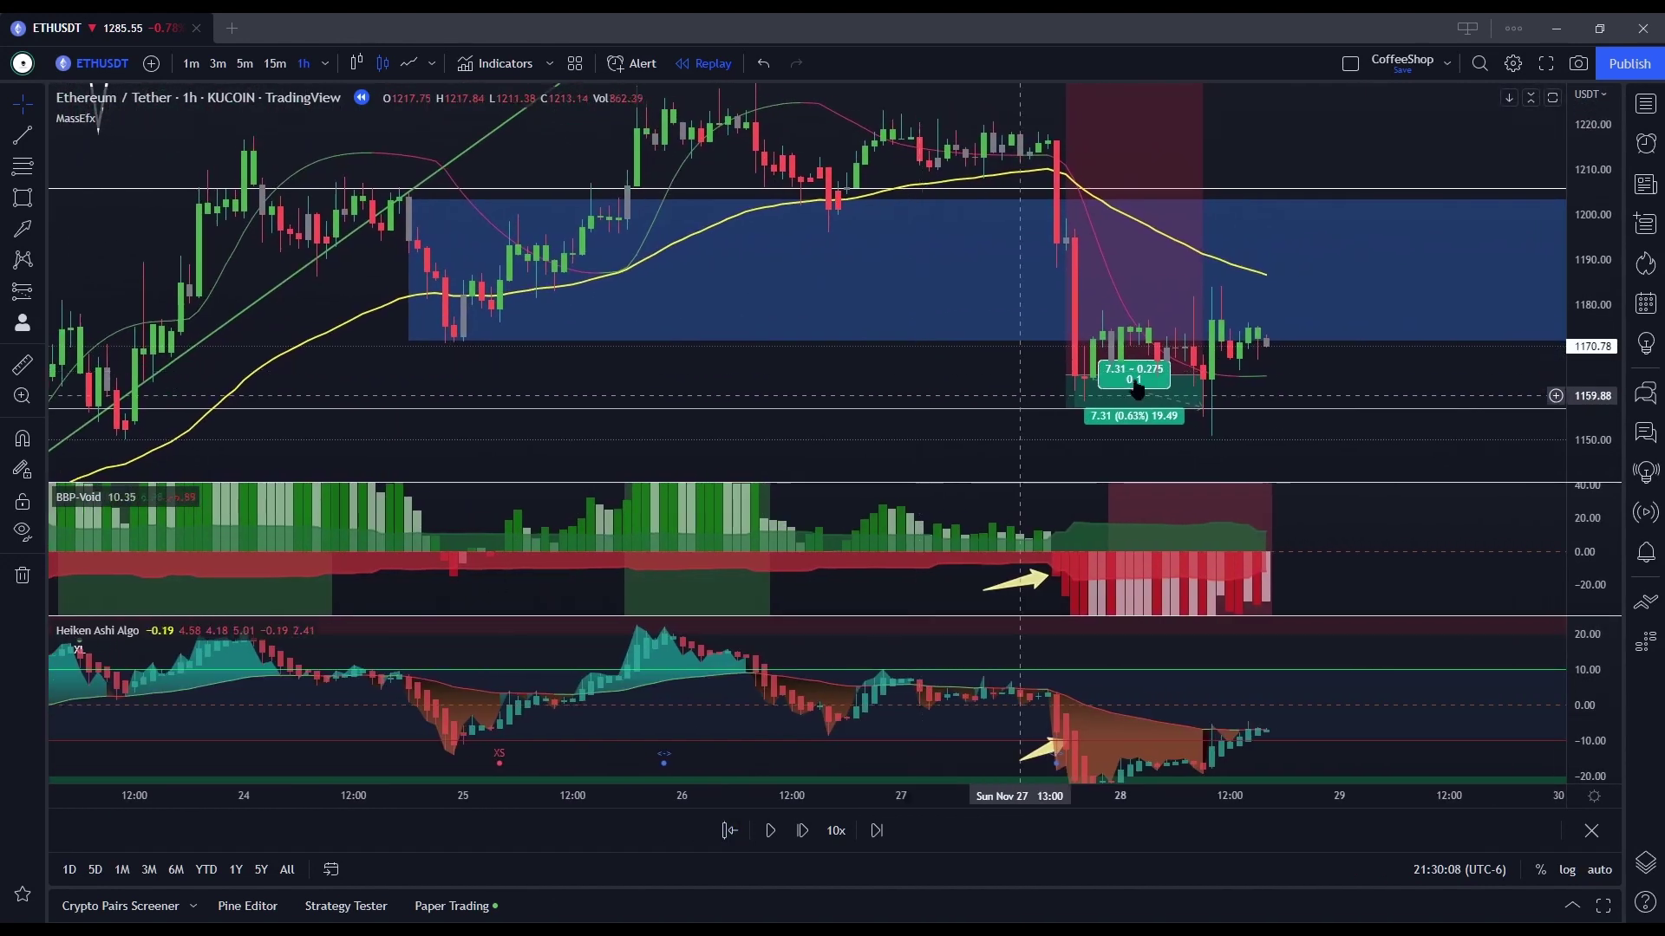
pyautogui.moveTo(1595, 183); pyautogui.dragTo(1596, 259)
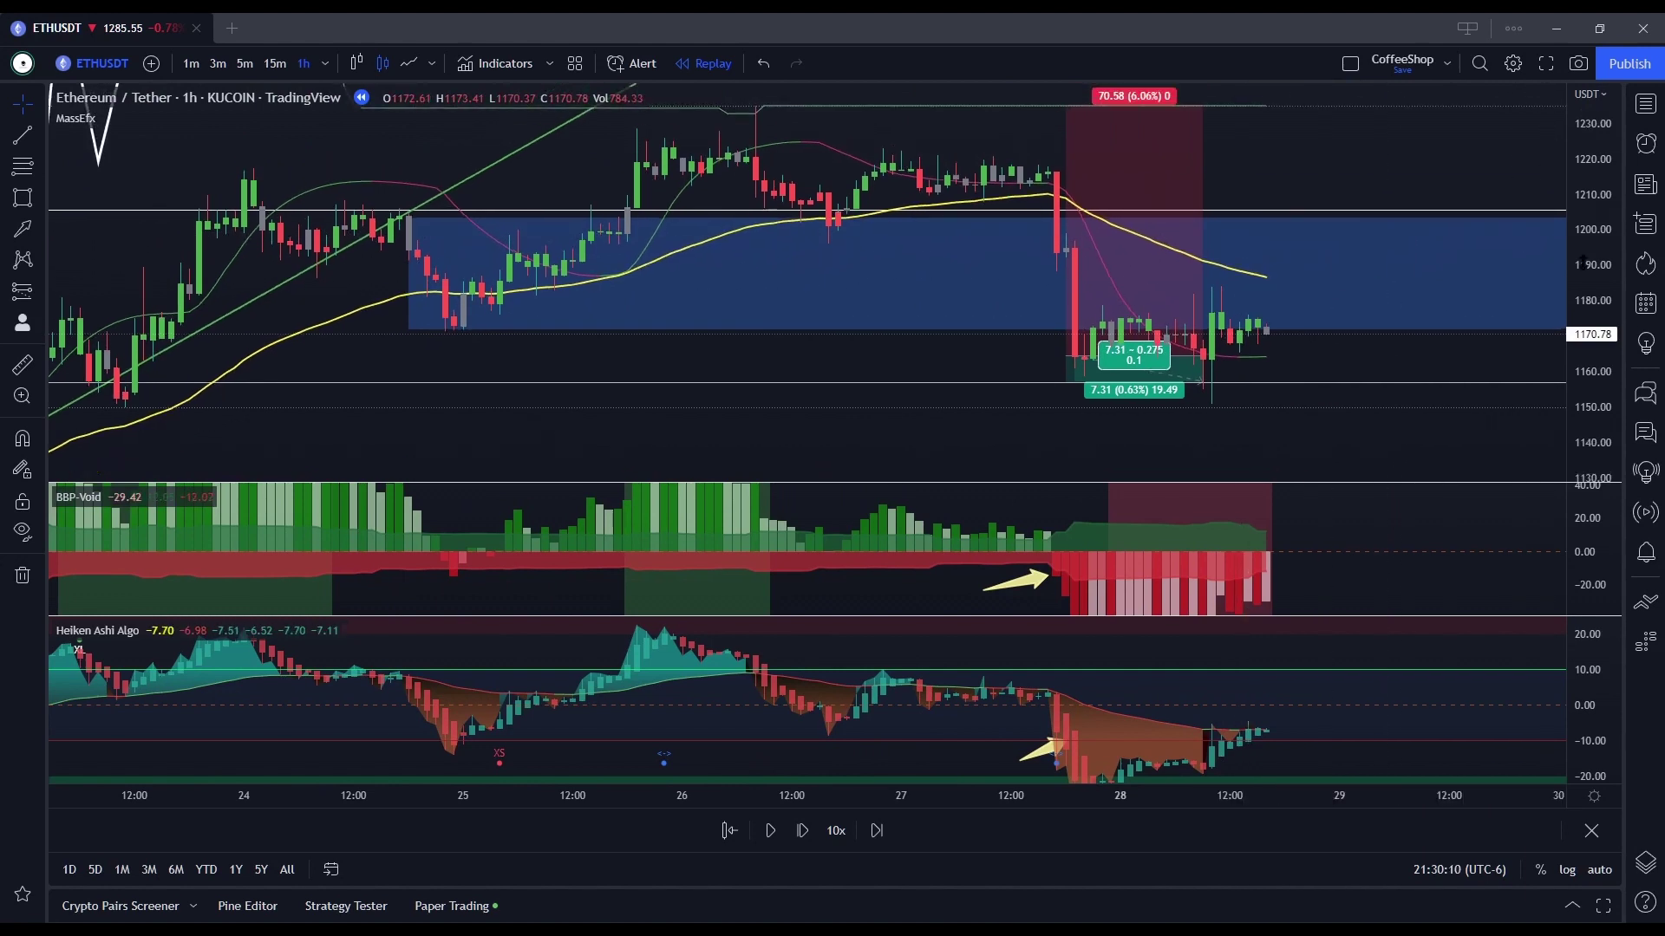
pyautogui.moveTo(1370, 195); pyautogui.dragTo(1293, 221)
pyautogui.click(1098, 208)
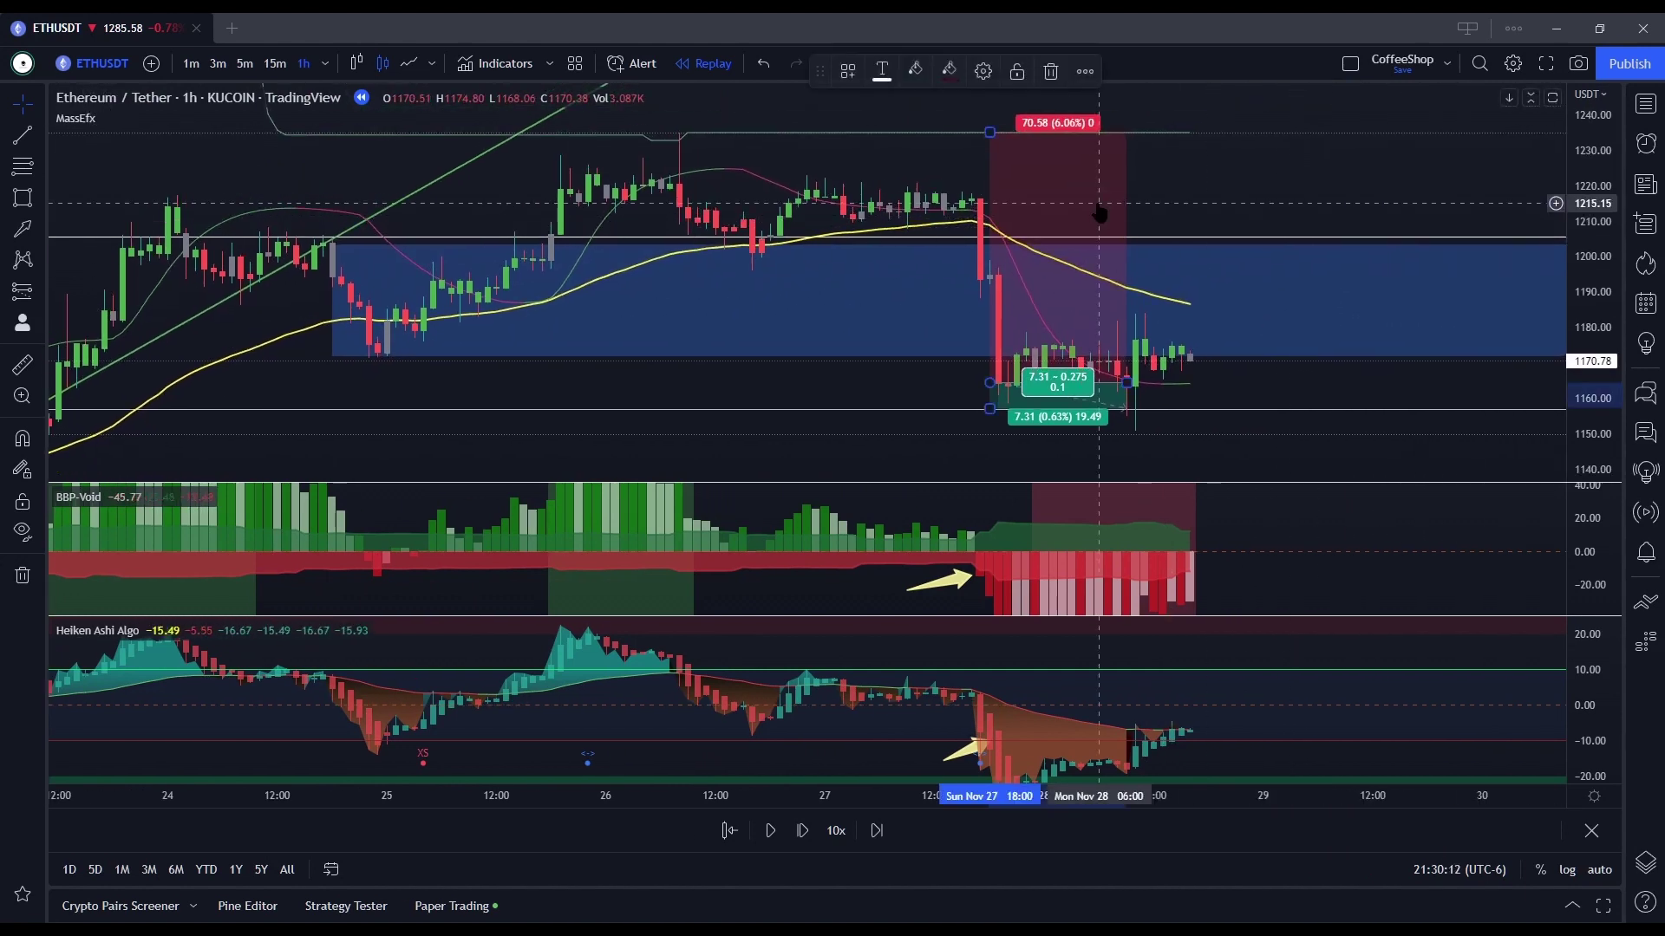
pyautogui.press('Delete')
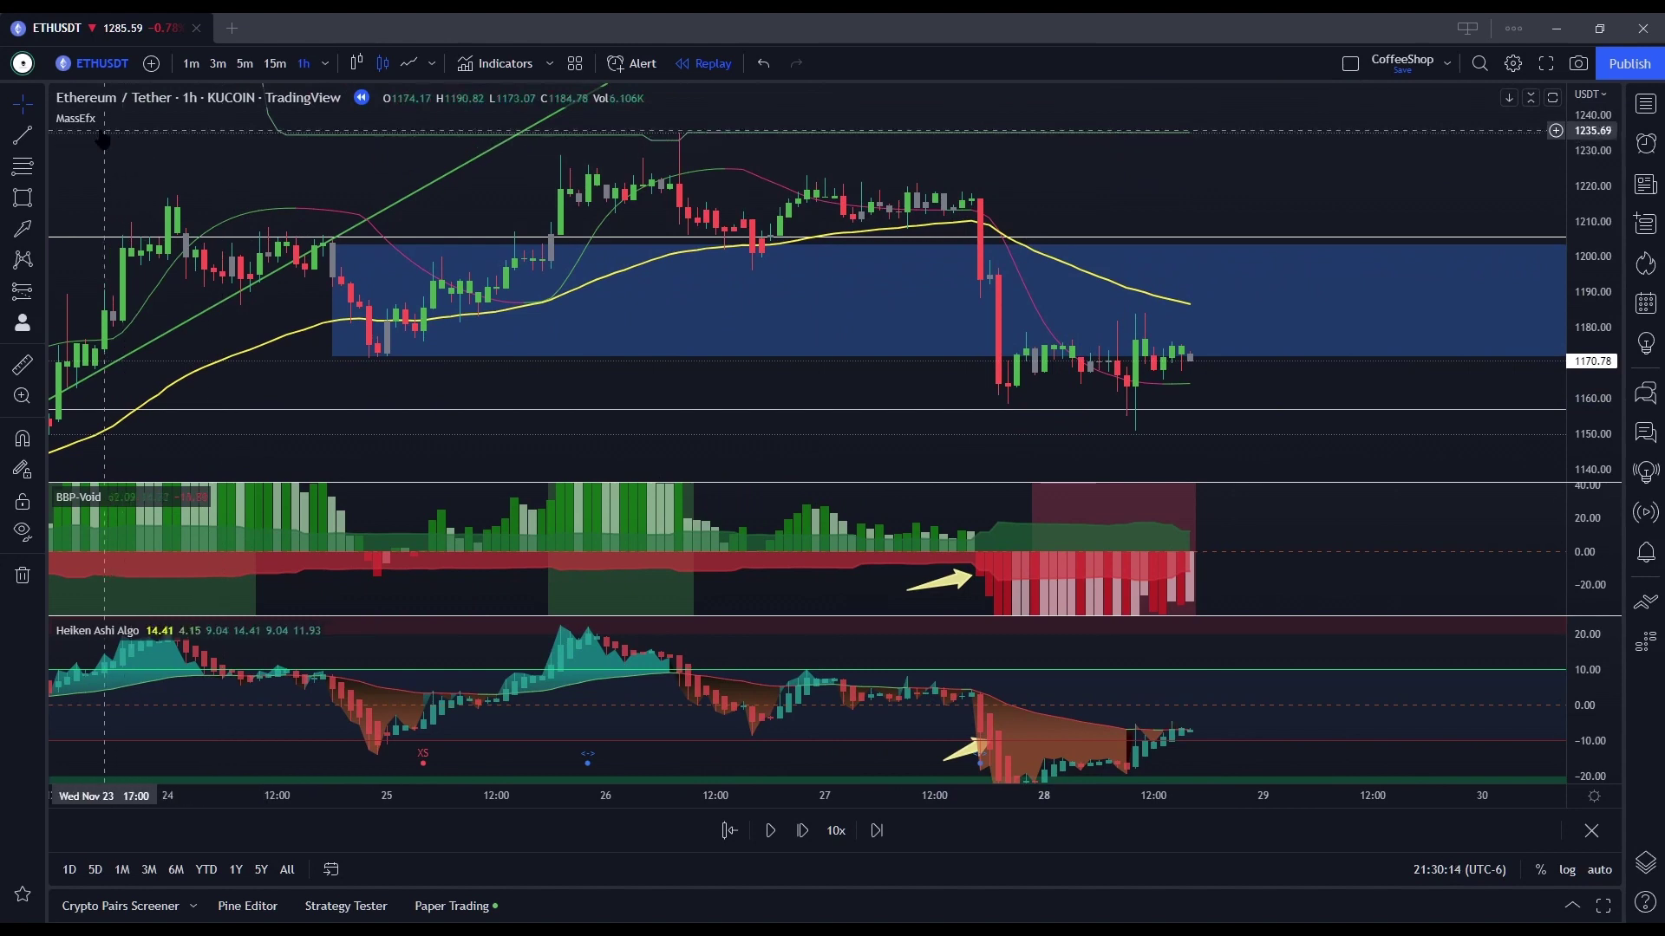
# Step: Hide the MassEfx indicator and remove the white horizontal line near 1157 from the price chart
pyautogui.click(111, 118)
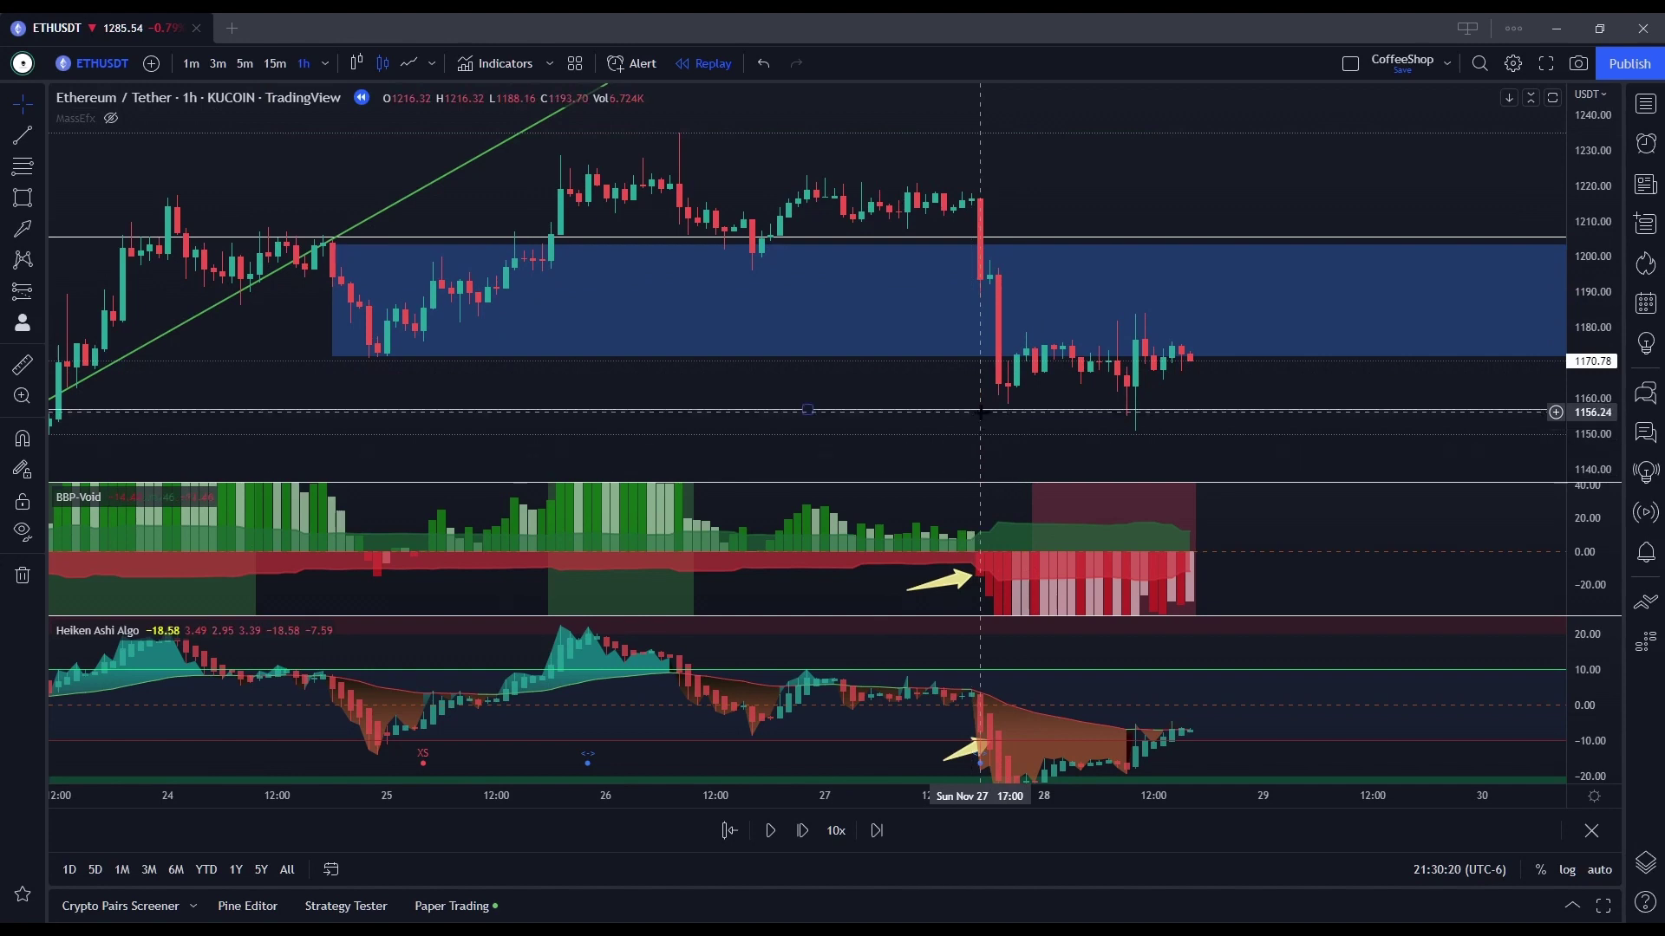
pyautogui.click(930, 363)
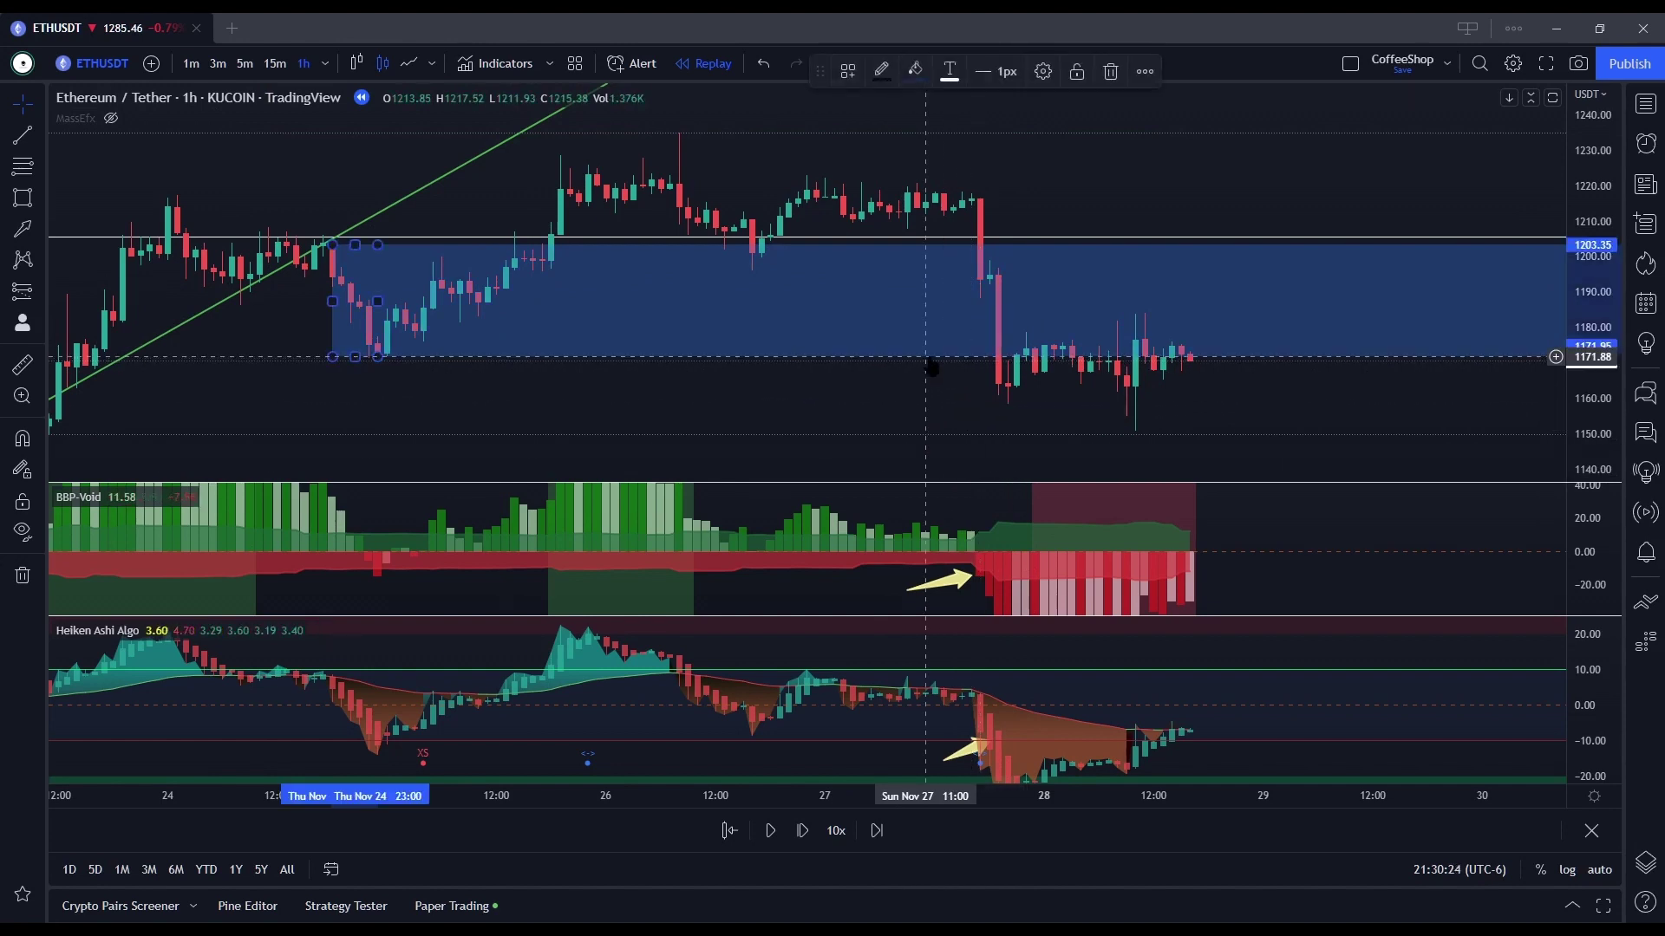
pyautogui.click(929, 382)
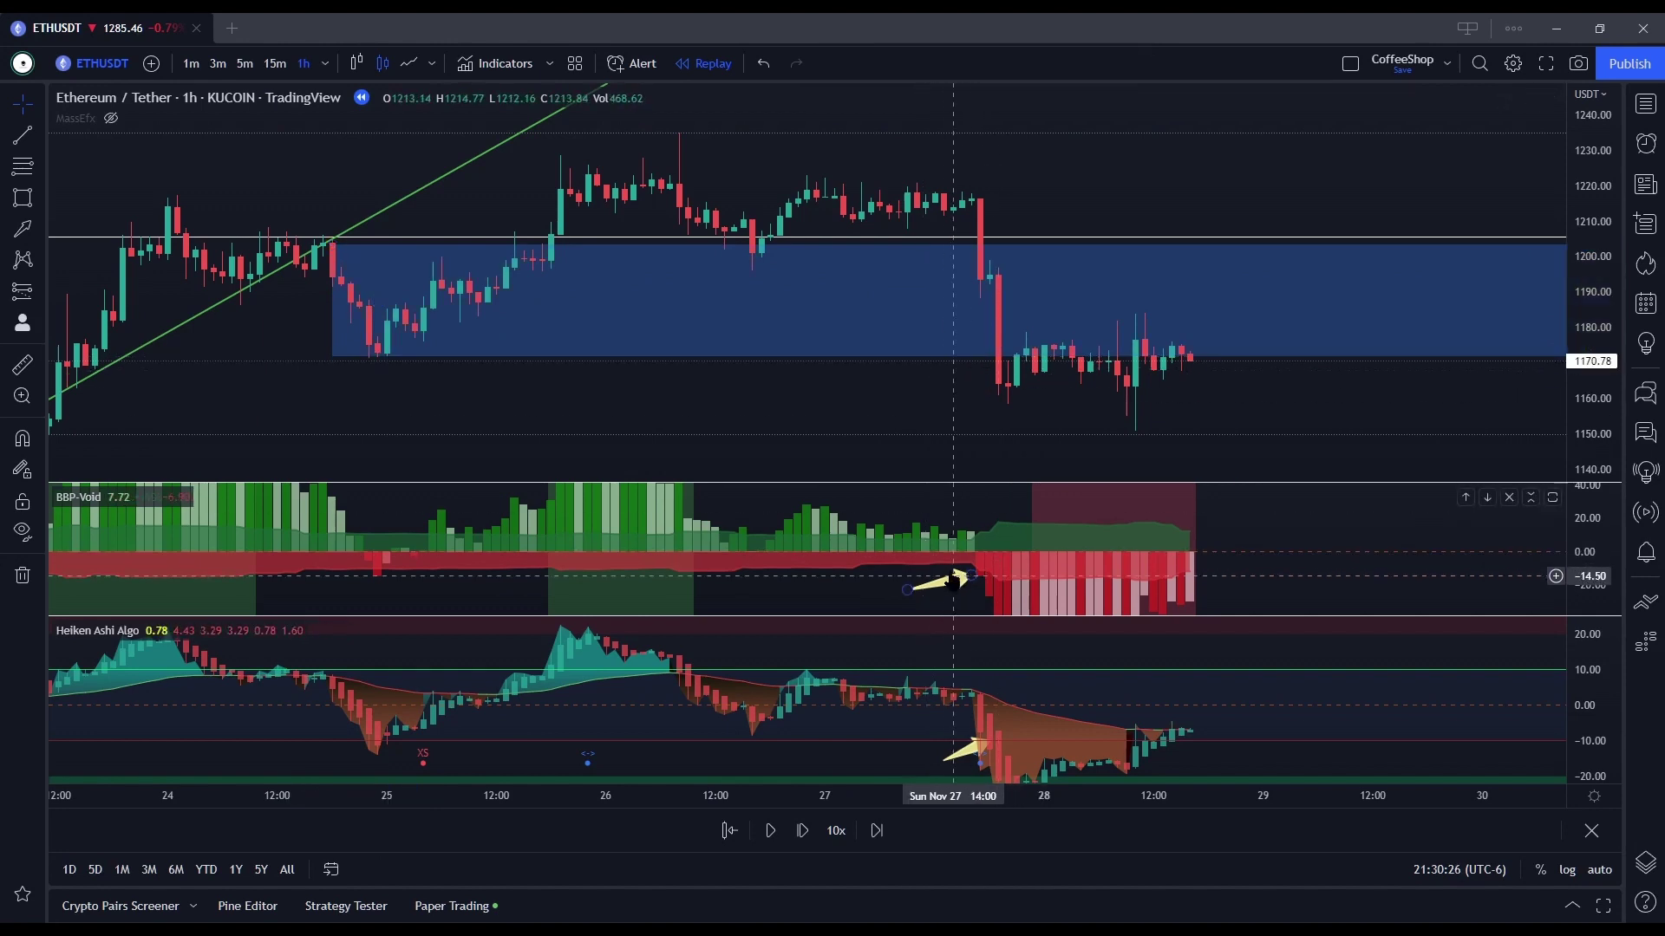
# Step: Examine the Nov 27 to 28 drop below the blue zone together with the BBP-Void and Heiken Ashi Algo panes
pyautogui.moveTo(989, 447); pyautogui.dragTo(713, 378)
pyautogui.scroll(3, 773, 421)
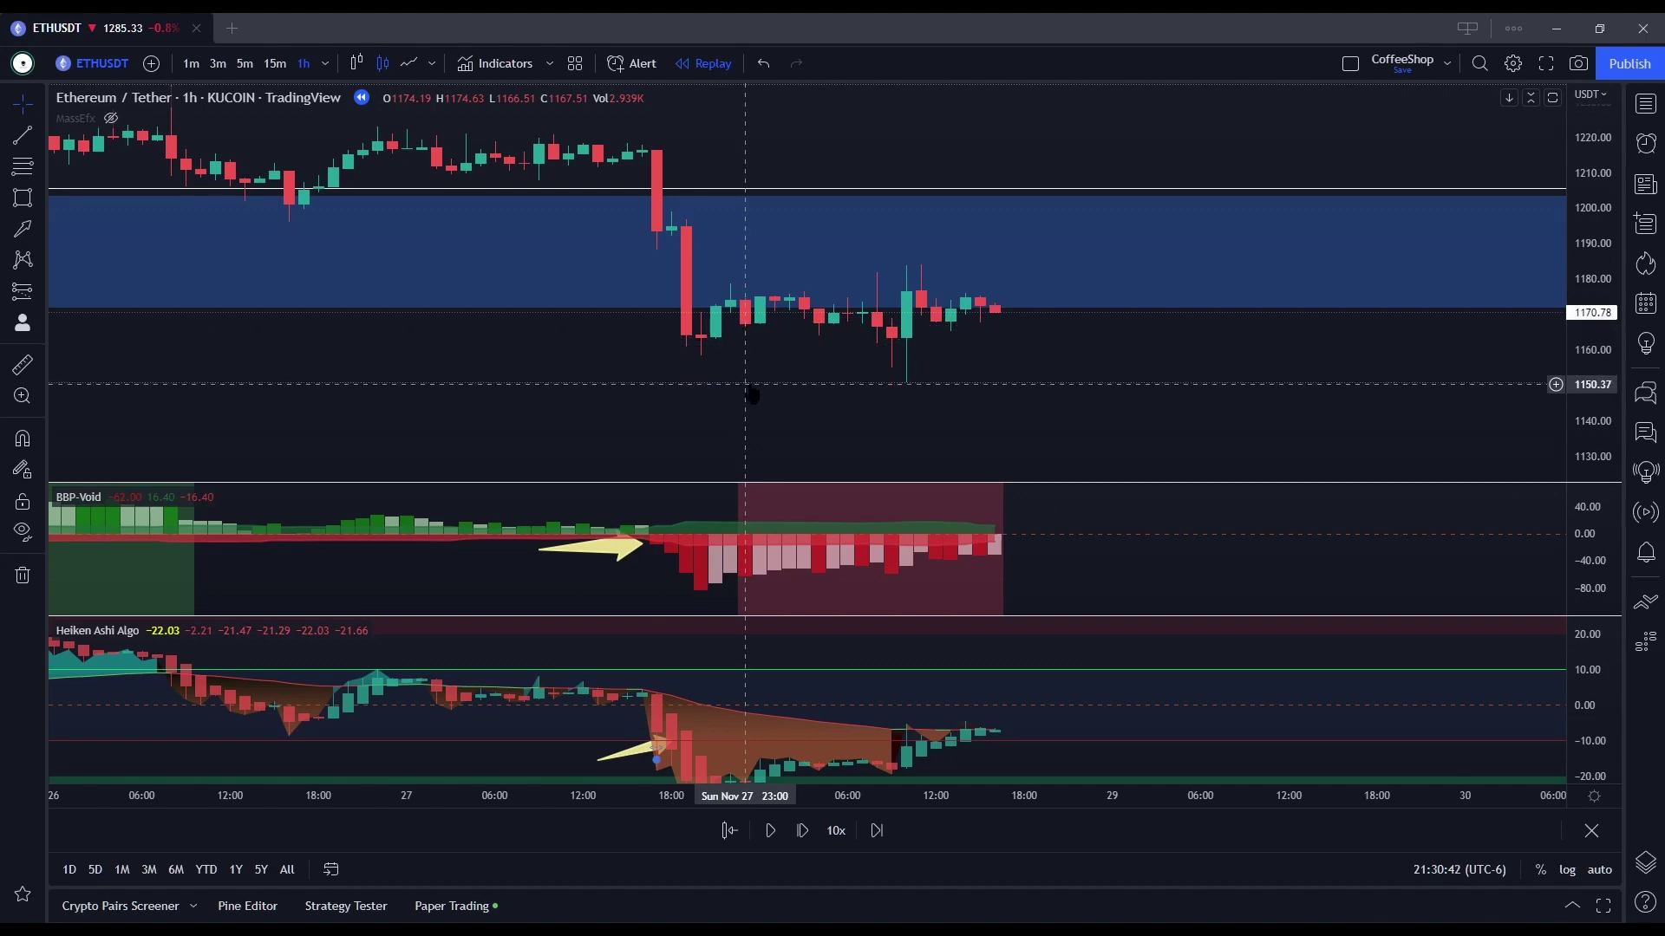
pyautogui.scroll(-1, 753, 395)
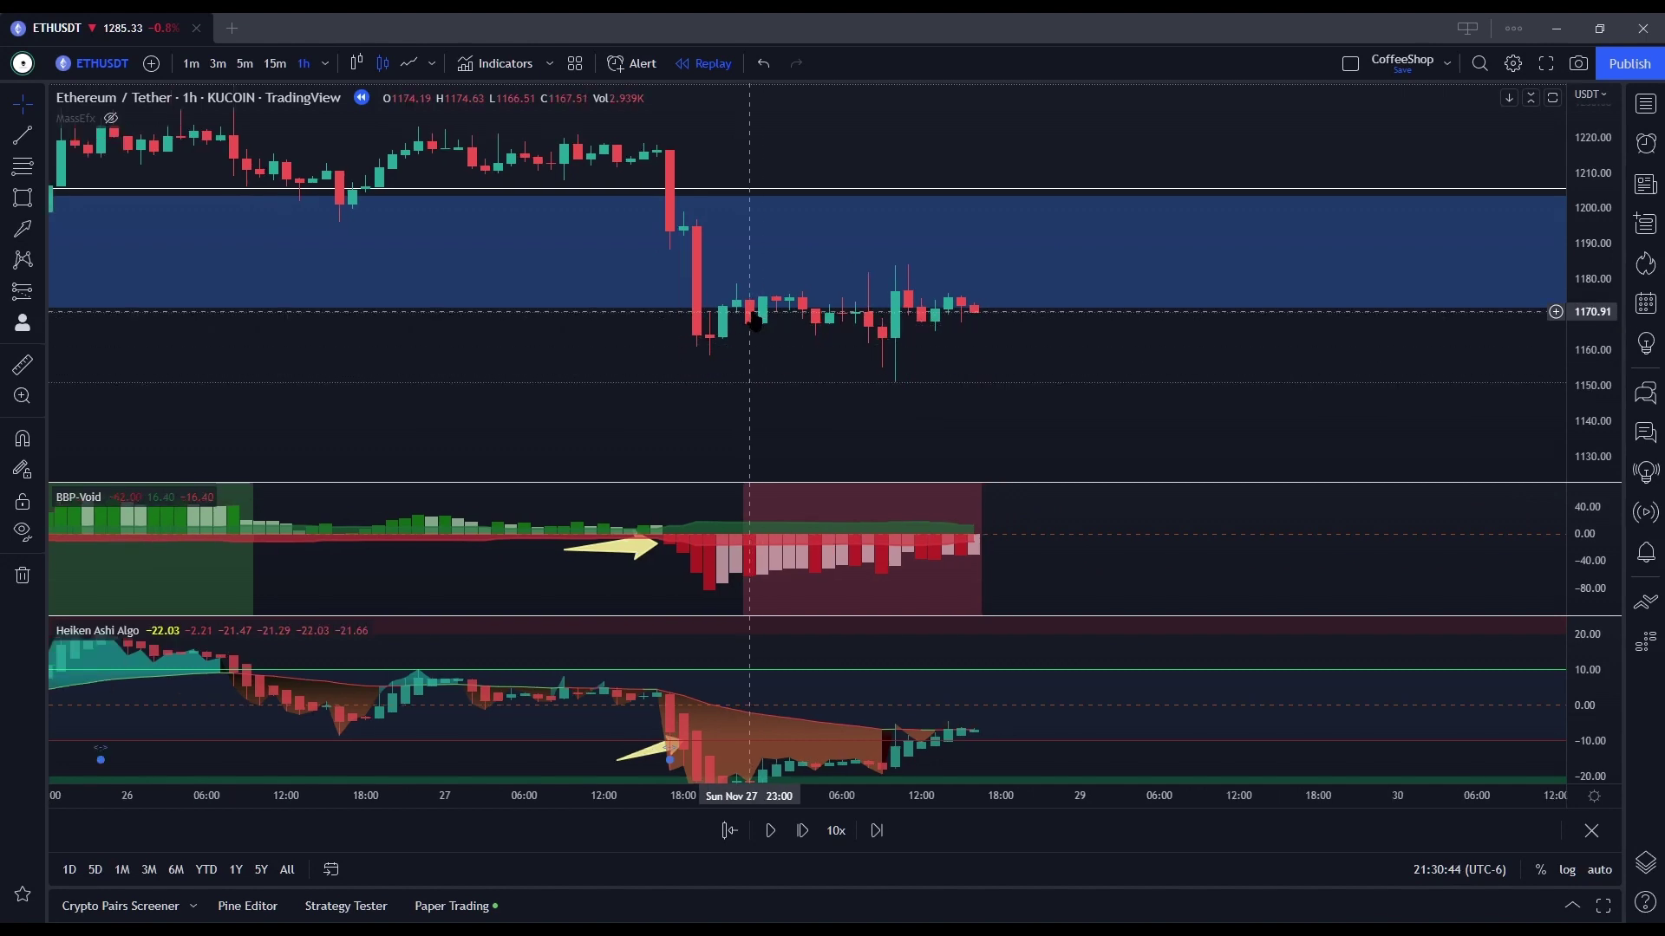
pyautogui.scroll(-2, 745, 364)
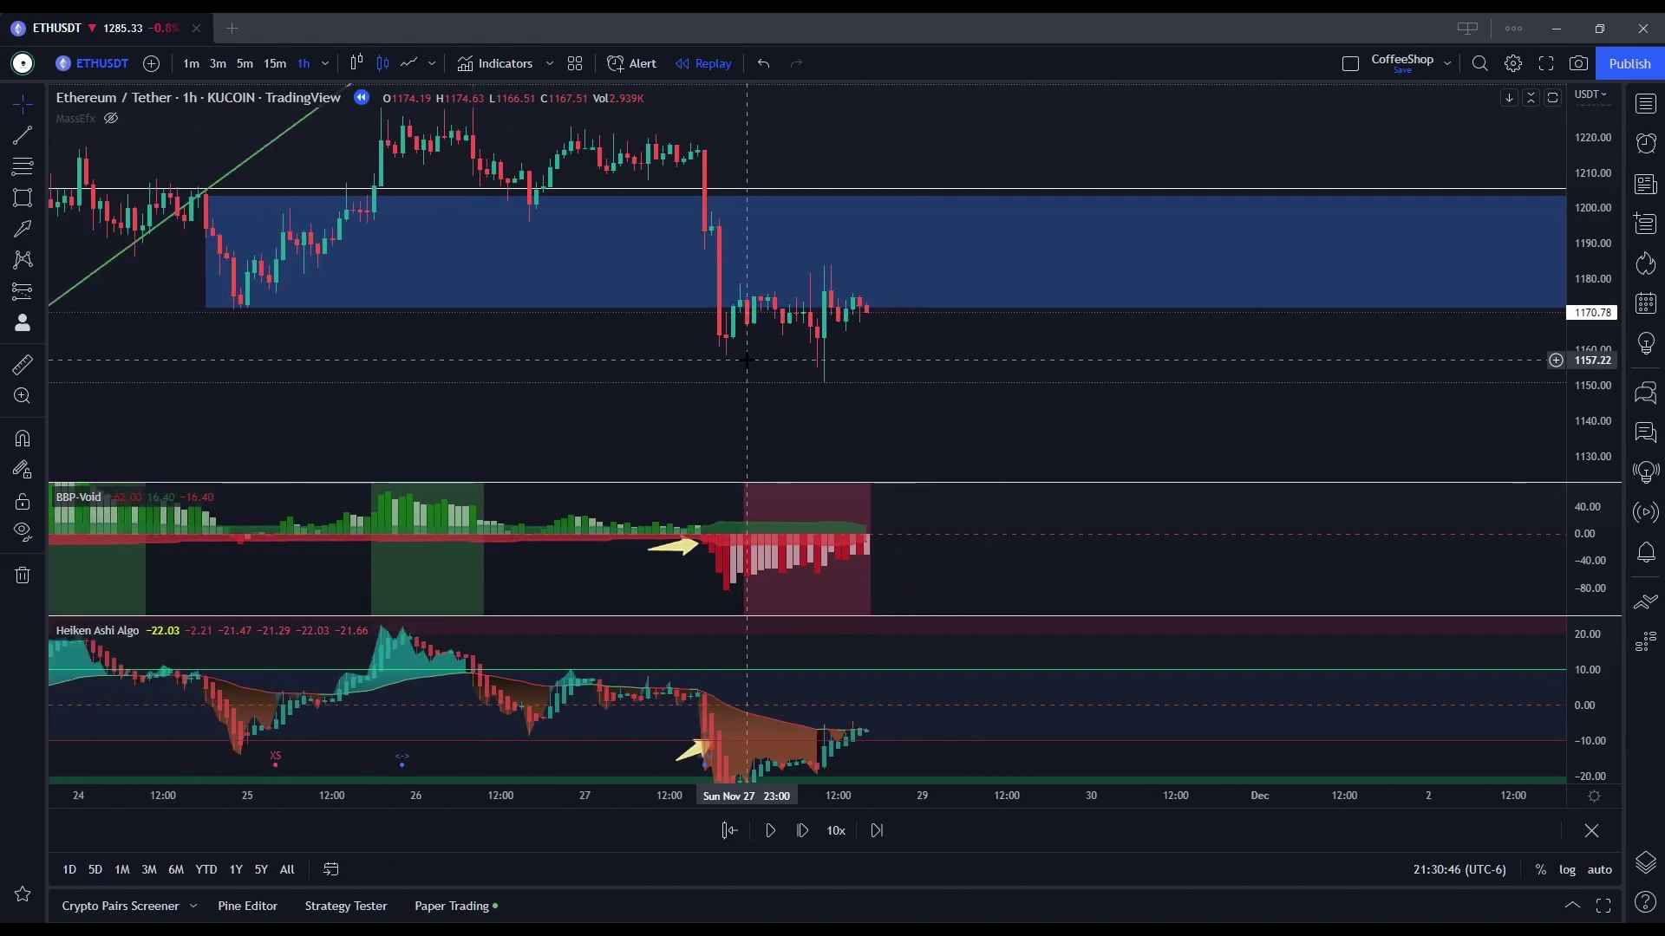
pyautogui.scroll(-2, 599, 355)
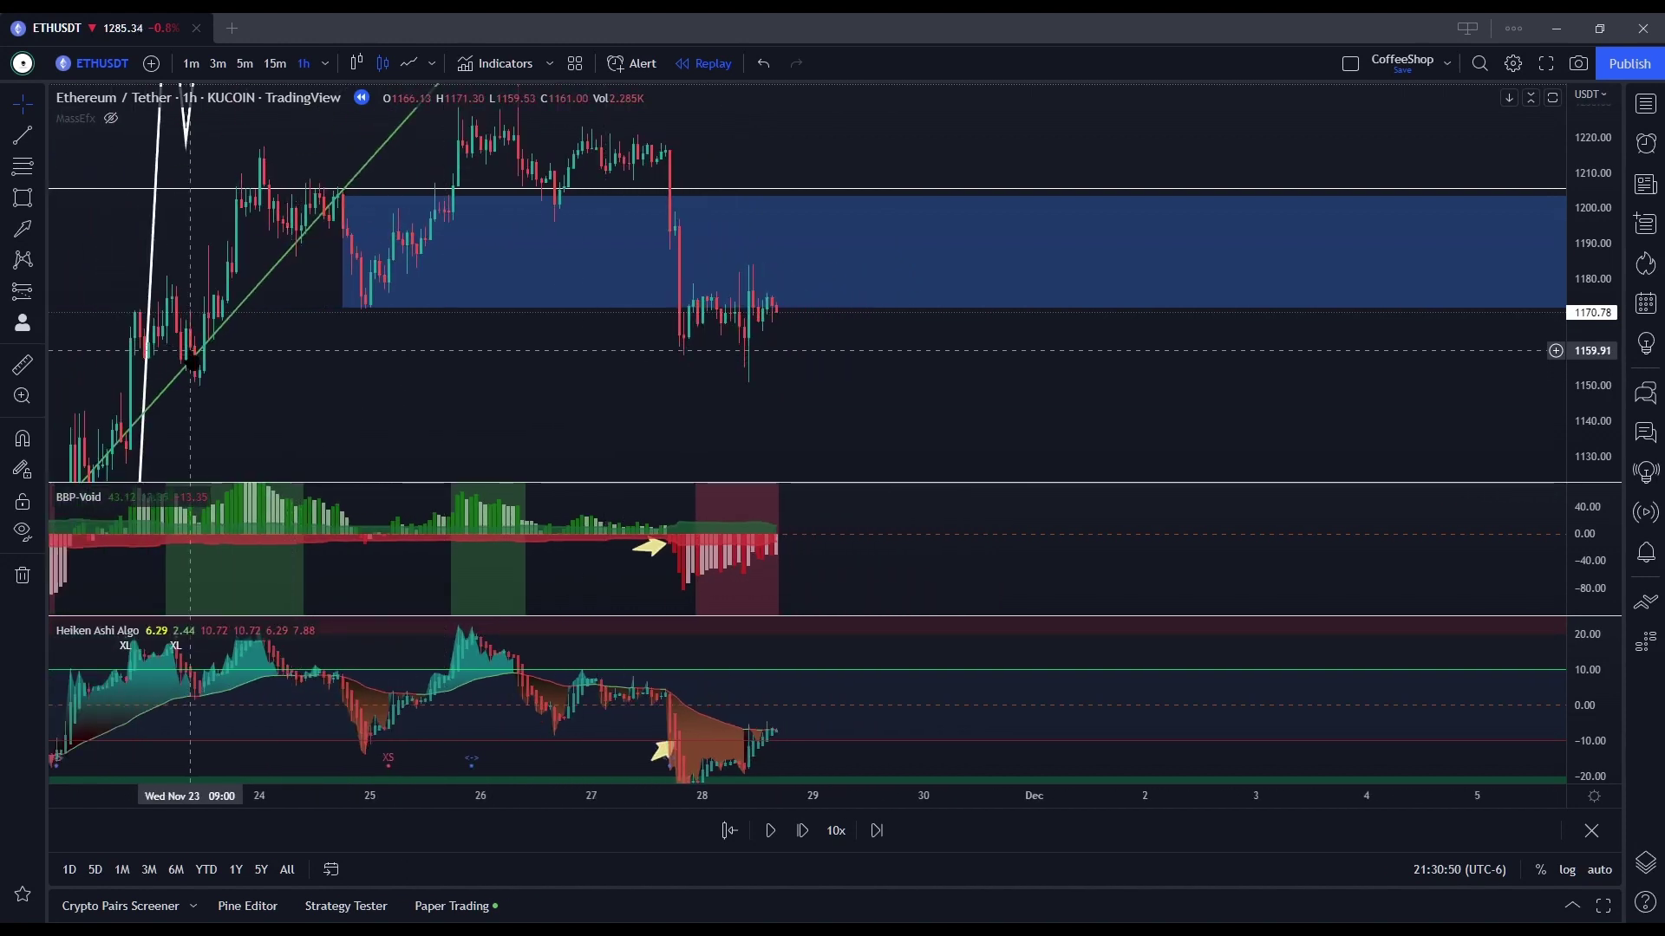
pyautogui.moveTo(187, 372); pyautogui.dragTo(462, 359)
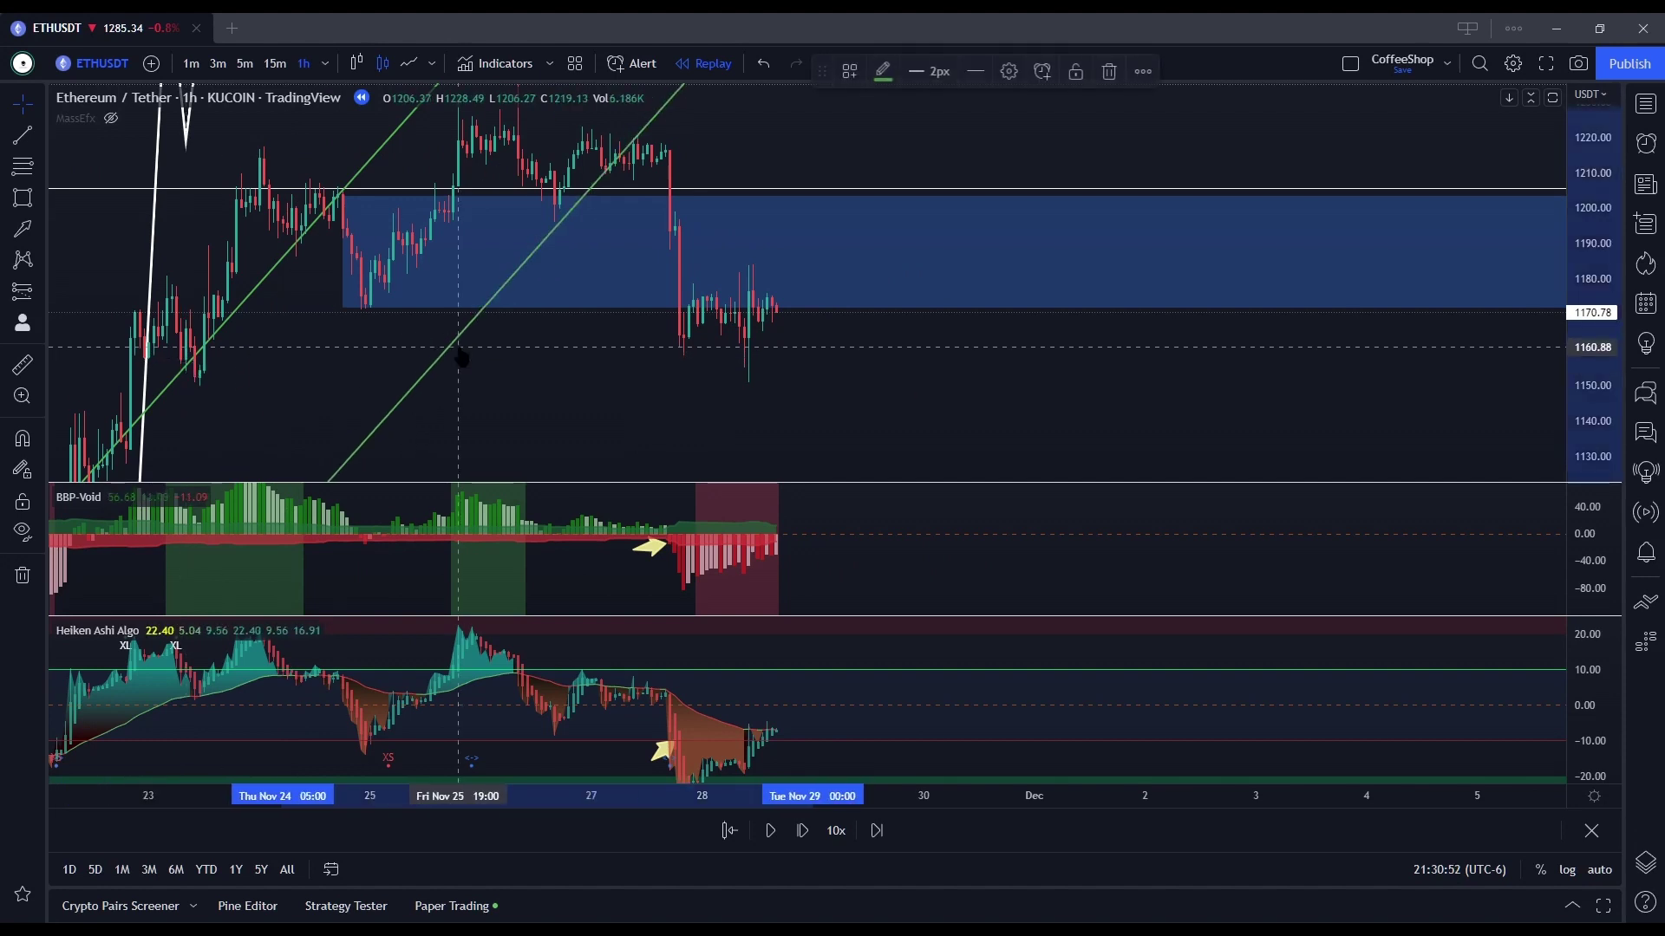
pyautogui.hotkey('ctrl', 'z')
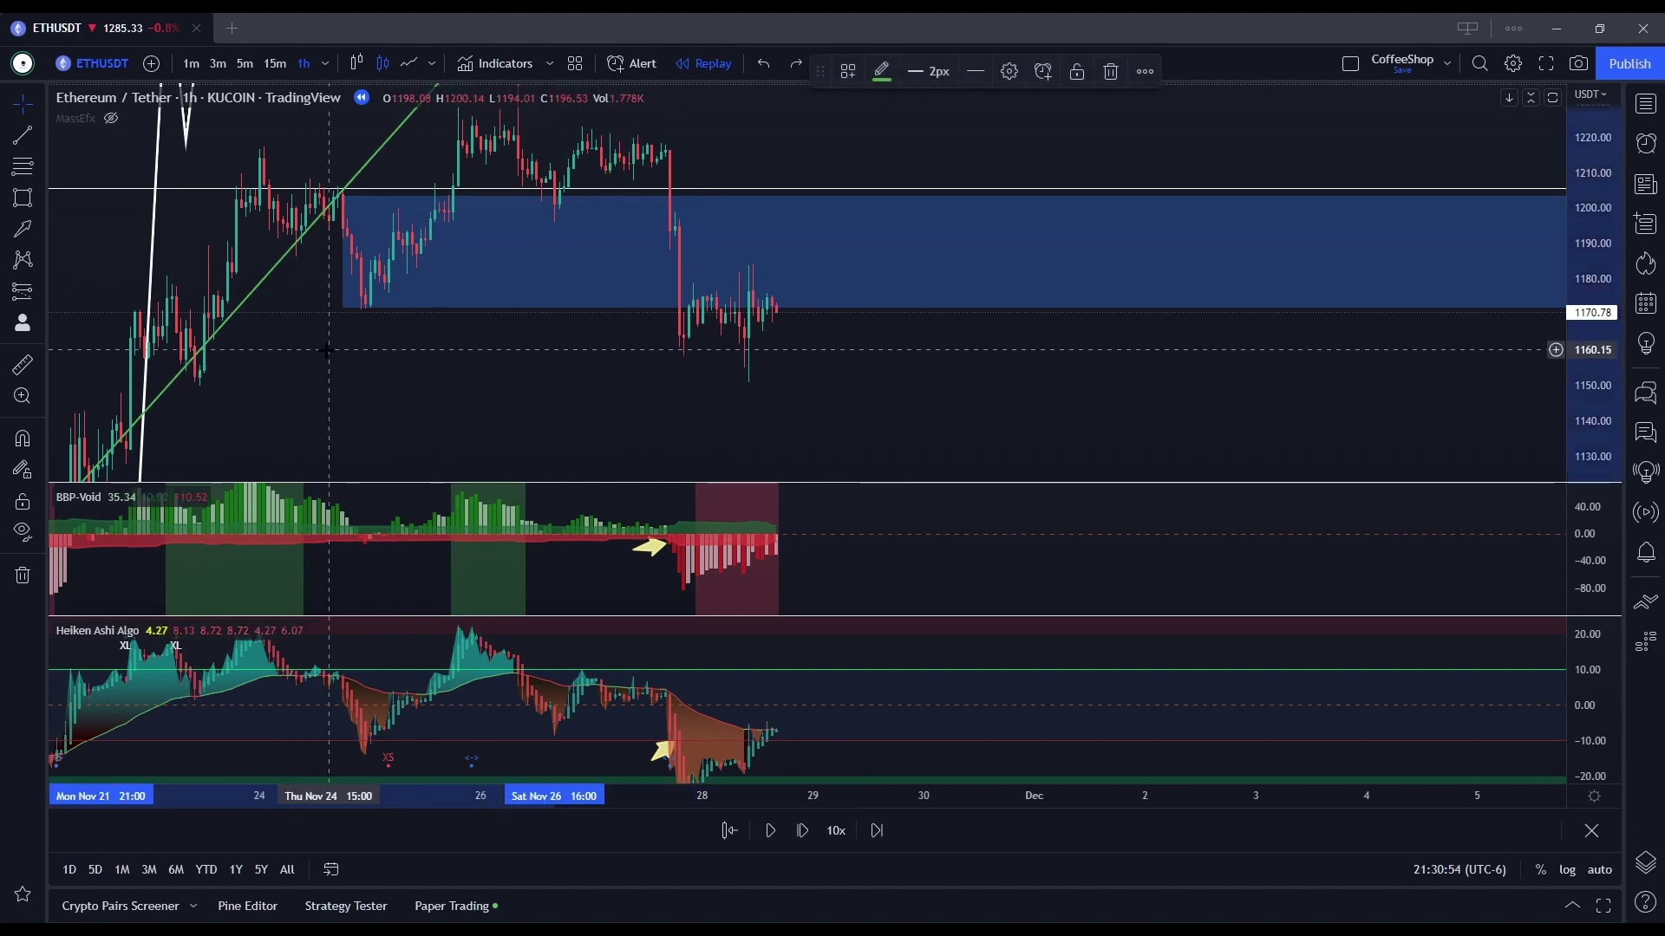
pyautogui.click(221, 365)
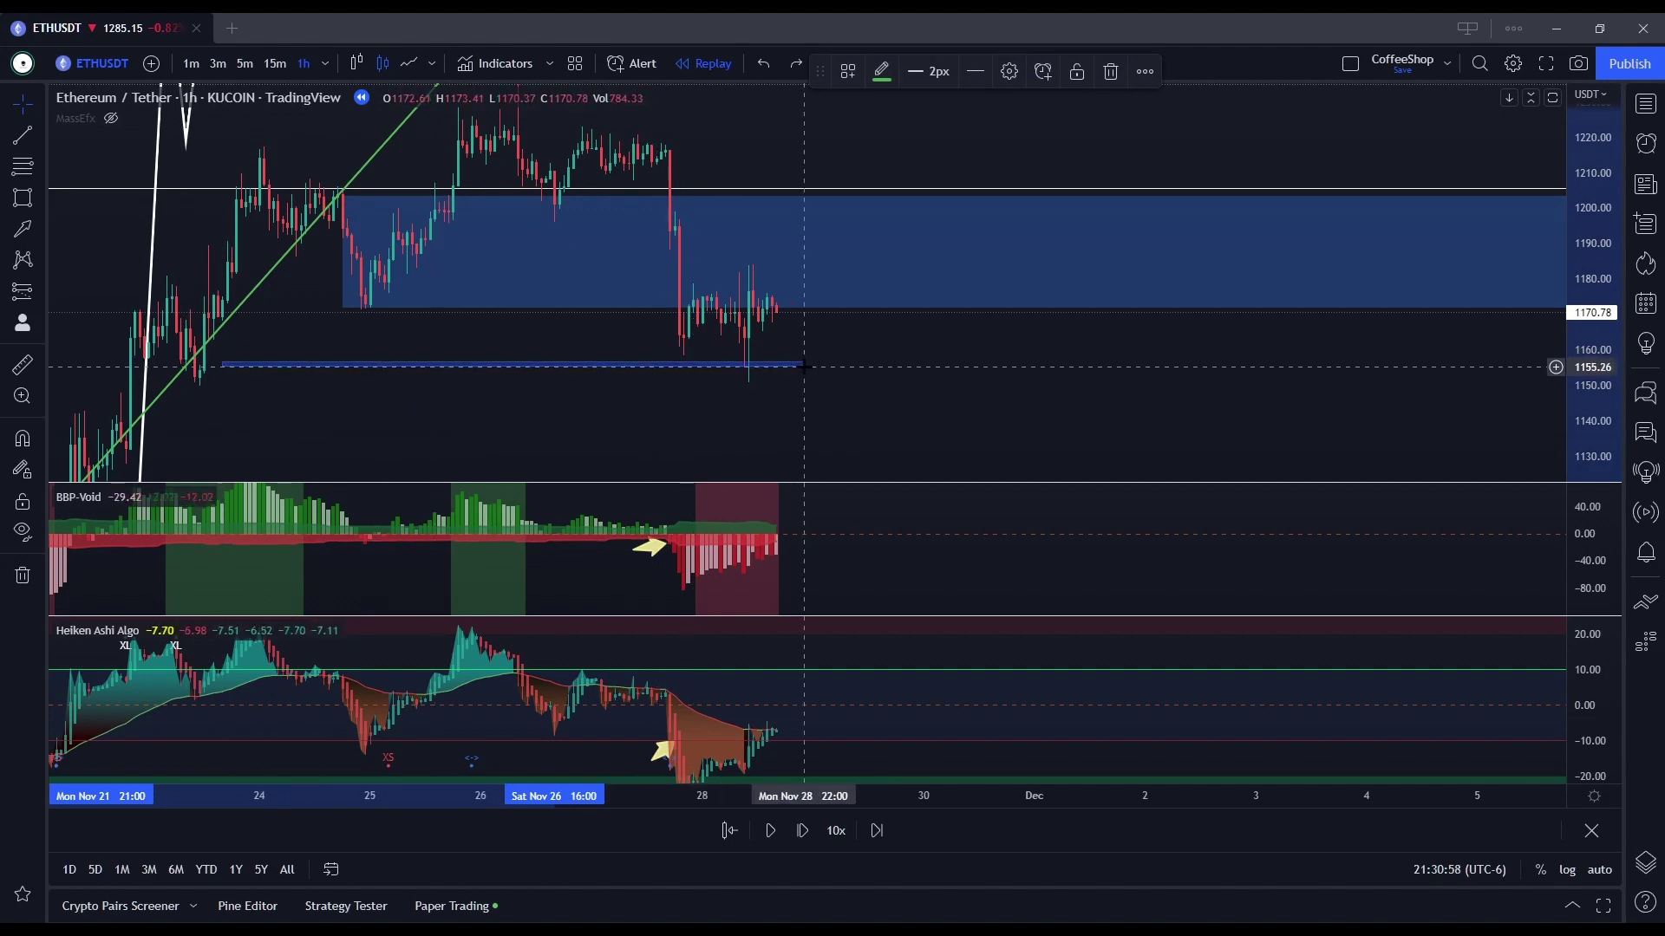
pyautogui.scroll(6, 737, 373)
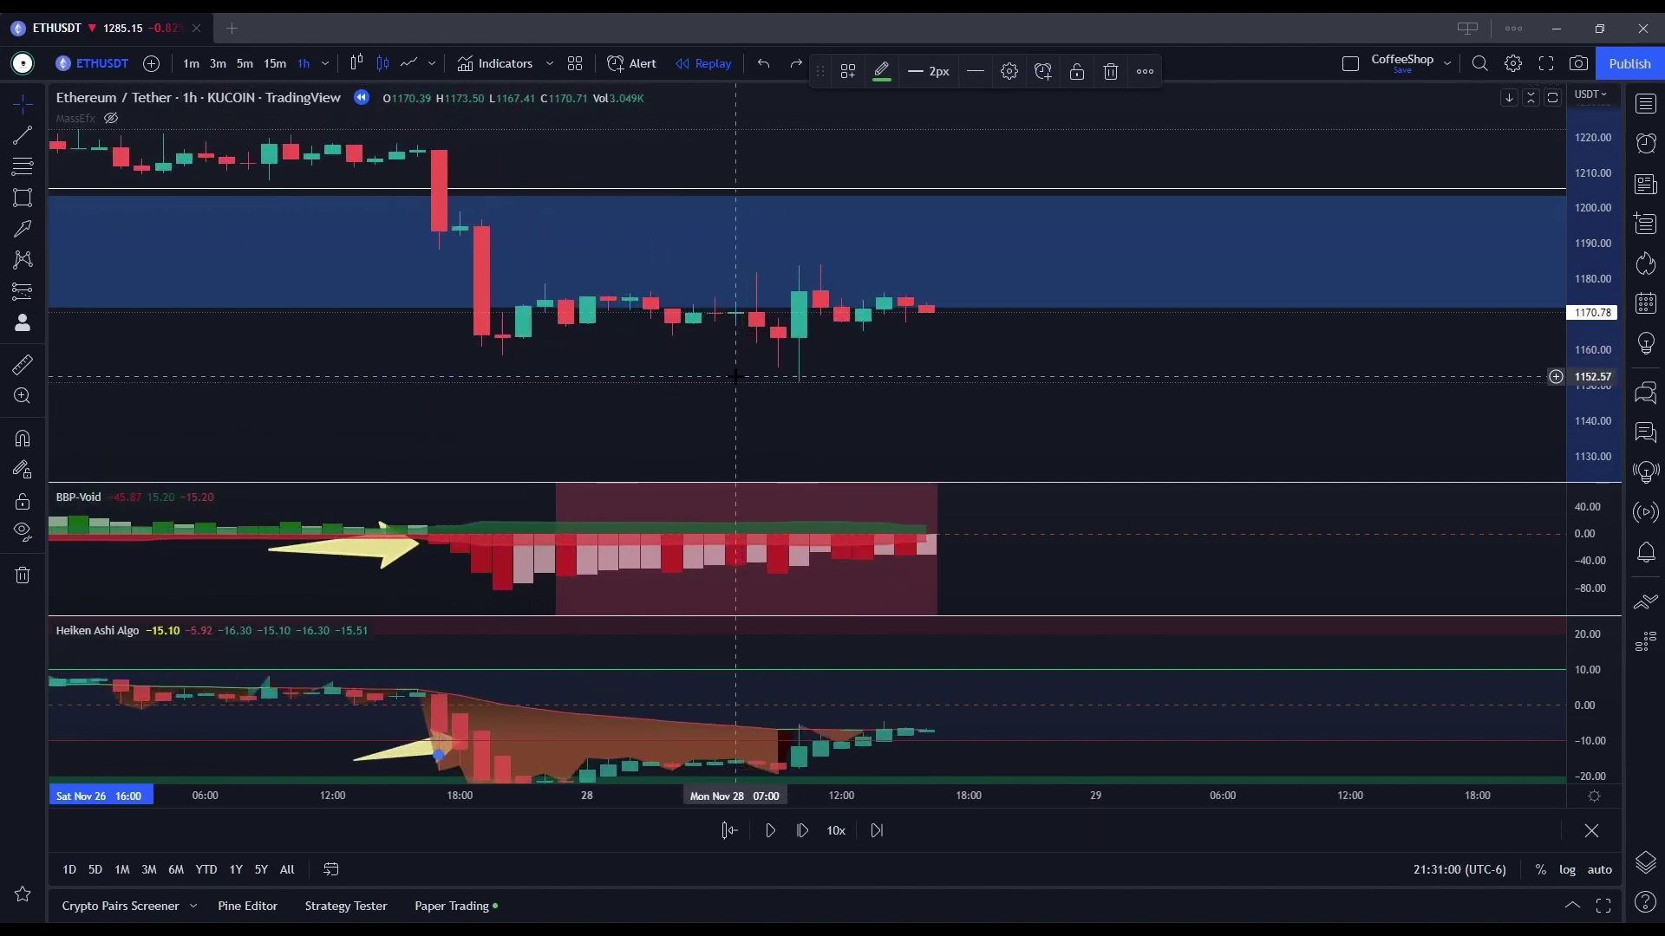
pyautogui.scroll(-5, 877, 421)
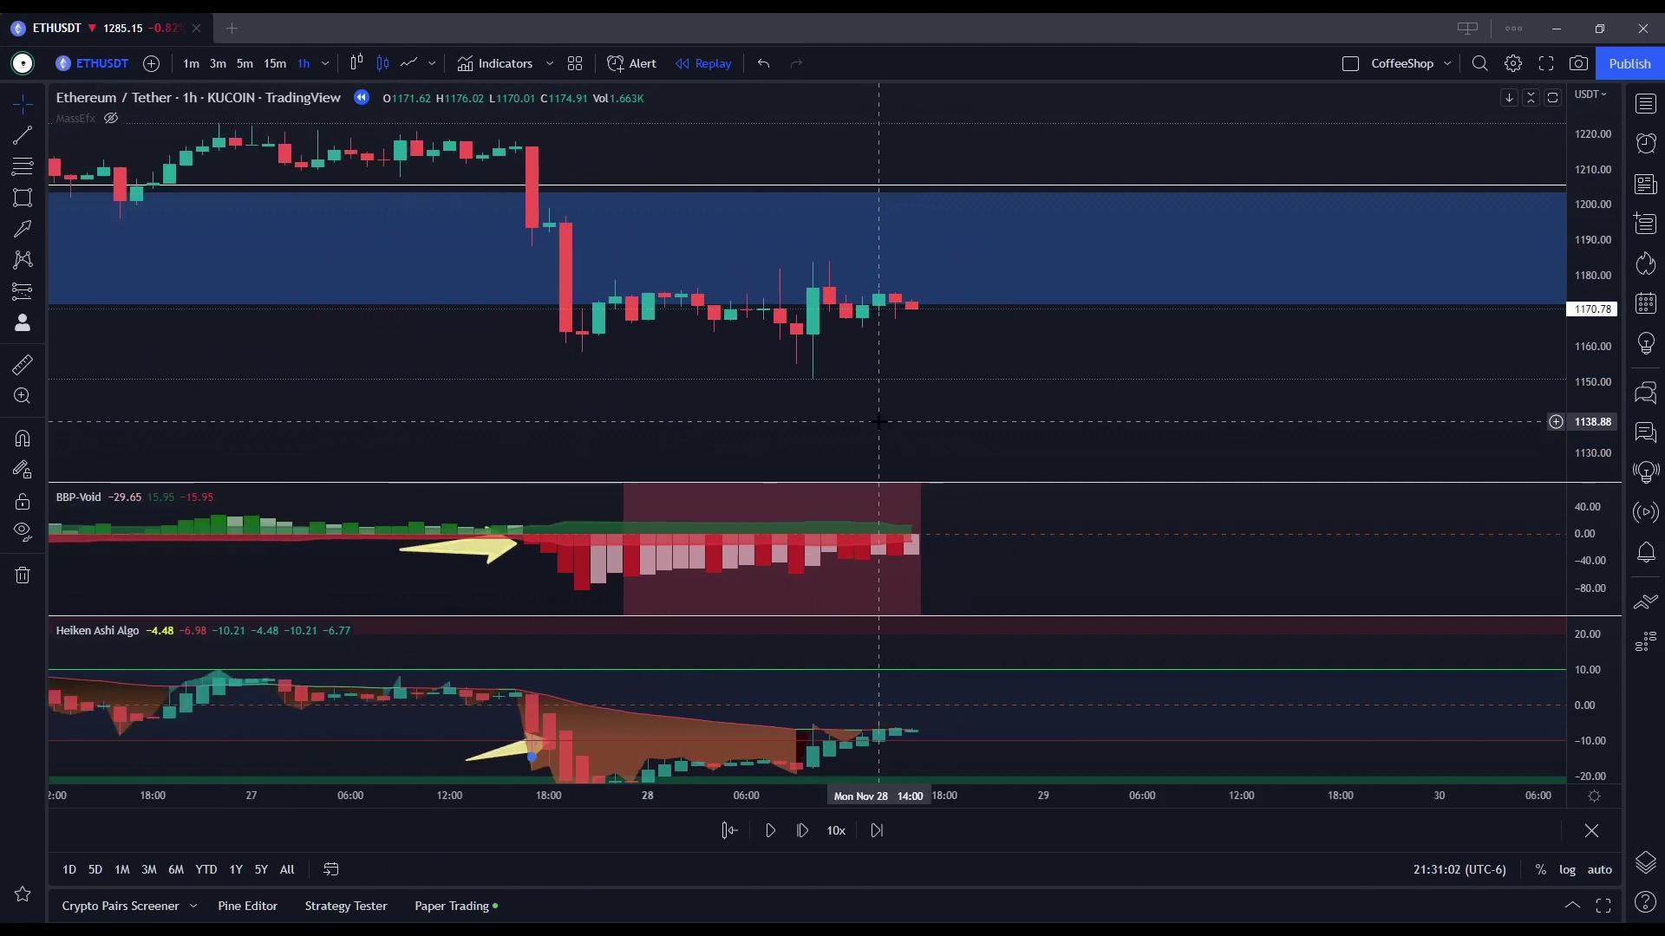
# Step: Enlarge the BBP-Void pane above Heiken Ashi Algo and adjust its scale so the green and red bars fit
pyautogui.moveTo(977, 532); pyautogui.dragTo(927, 457)
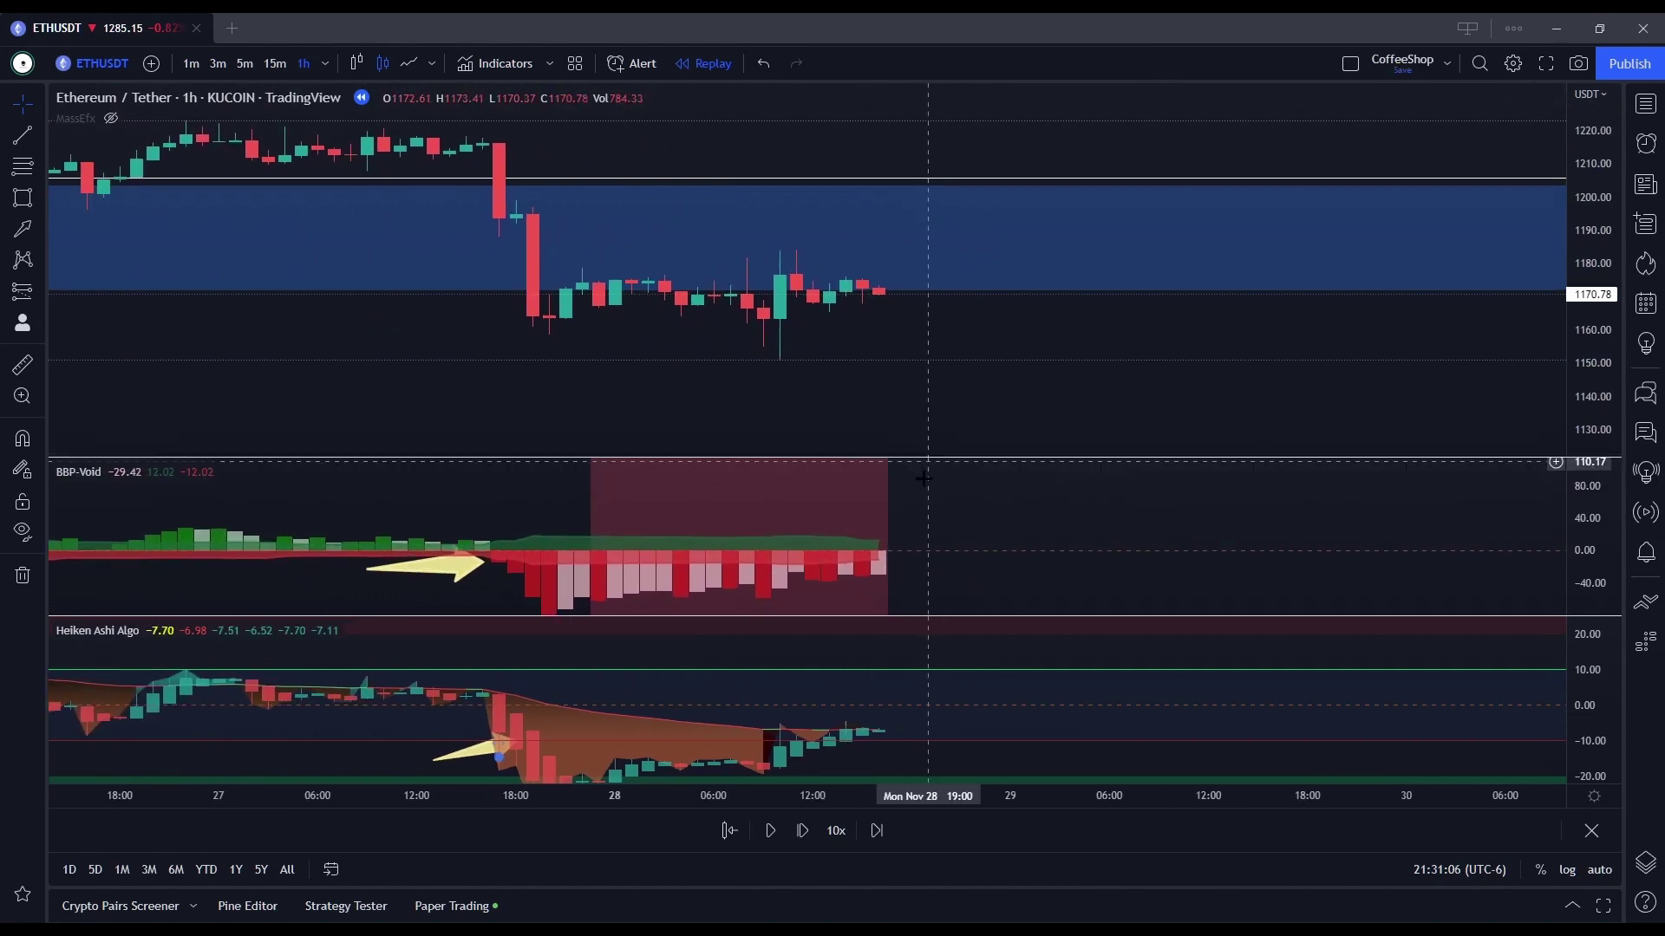
pyautogui.moveTo(921, 617); pyautogui.dragTo(919, 709)
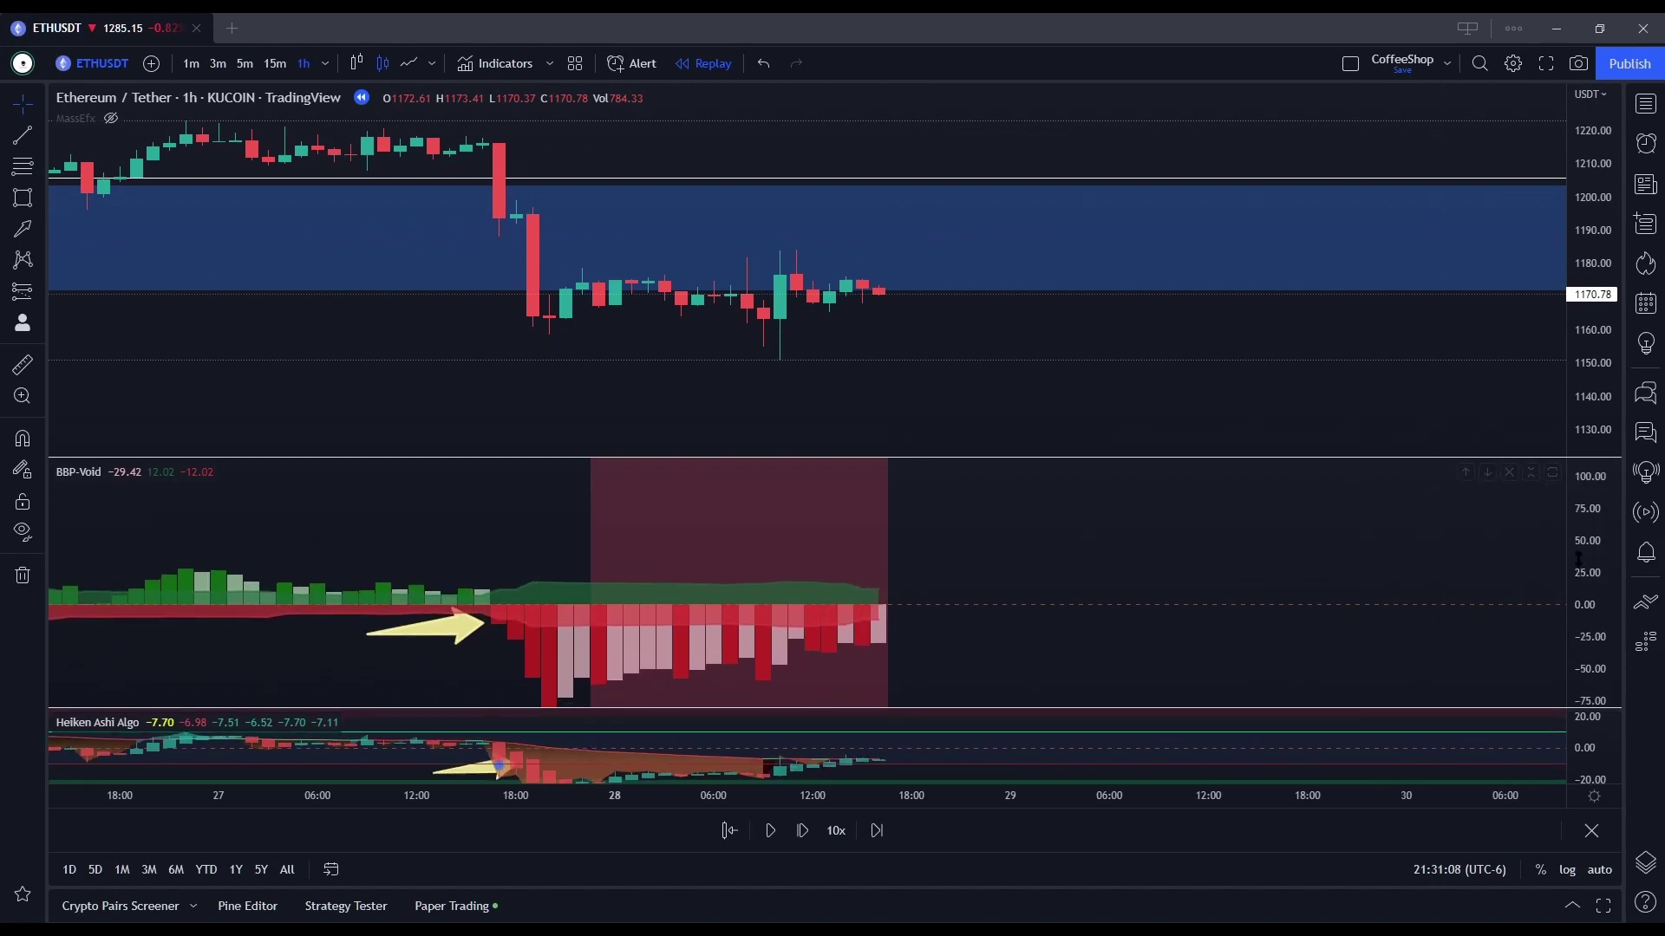
pyautogui.moveTo(964, 535); pyautogui.dragTo(963, 513)
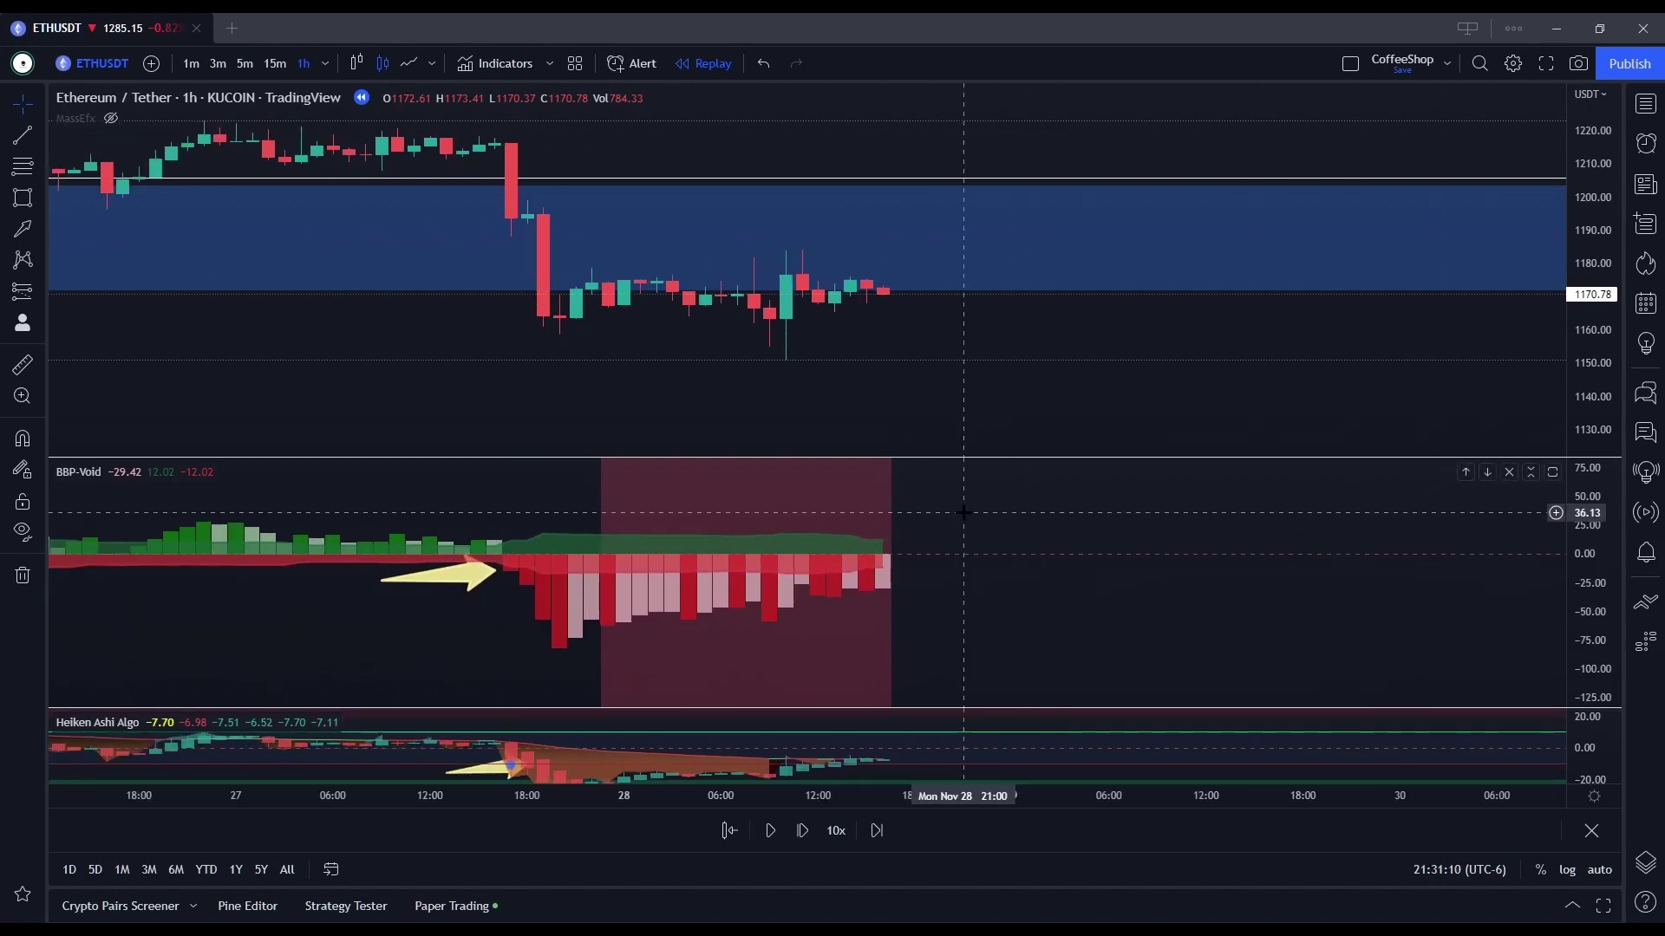
pyautogui.scroll(-2, 964, 513)
pyautogui.moveTo(867, 407); pyautogui.dragTo(810, 418)
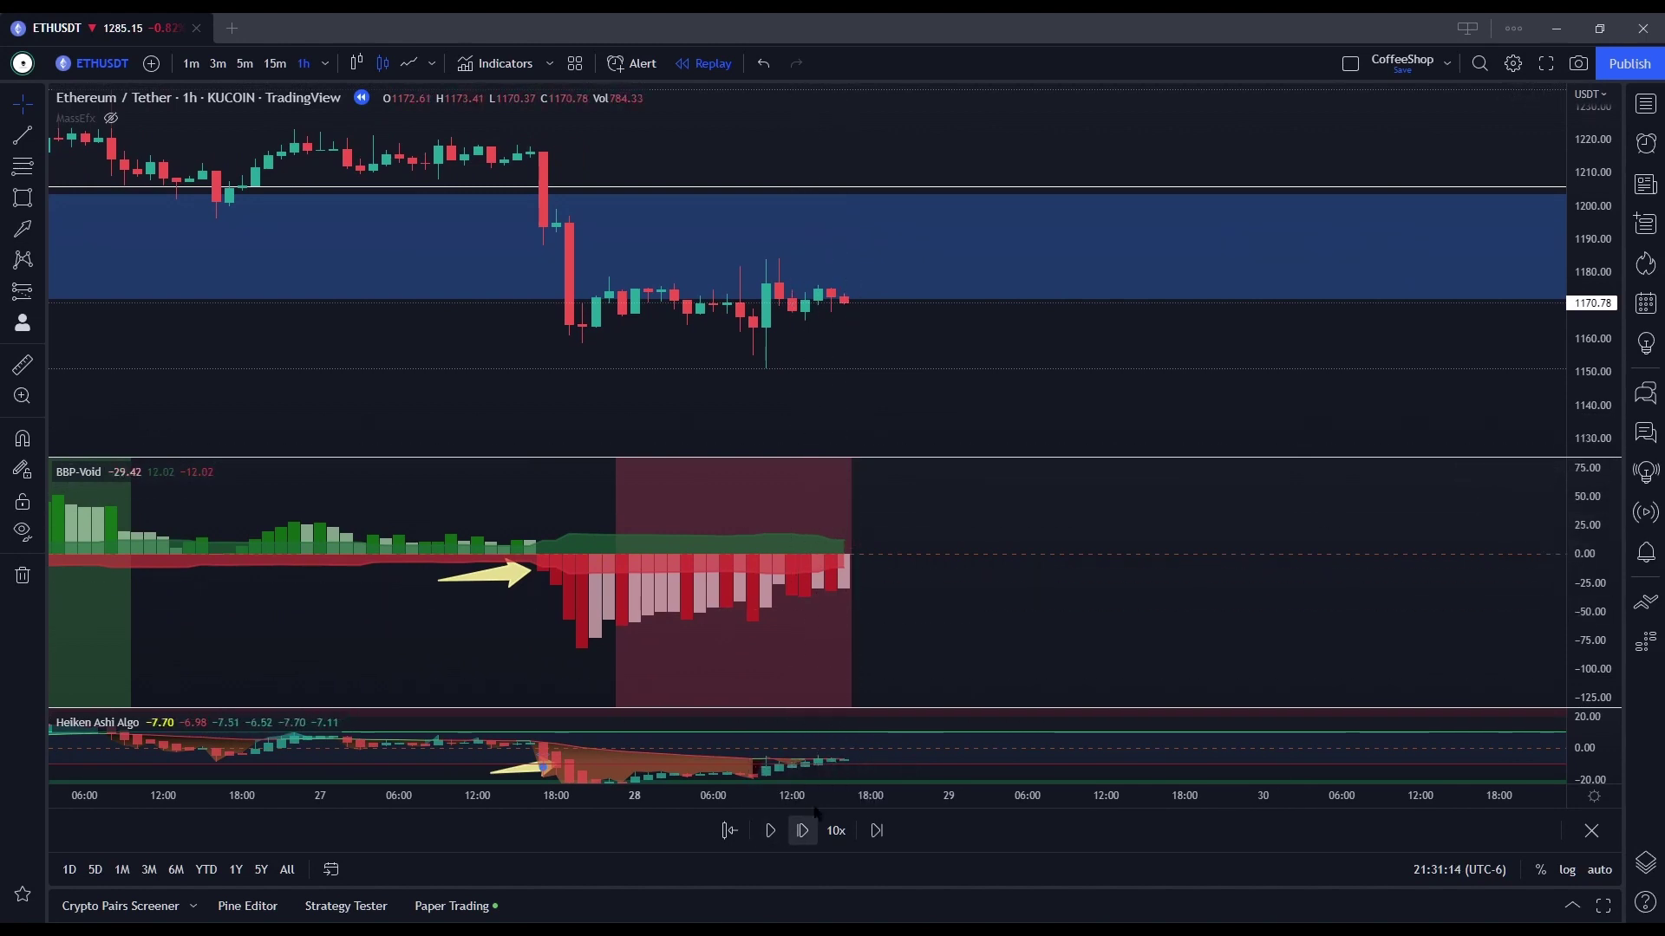
pyautogui.moveTo(837, 710); pyautogui.dragTo(845, 643)
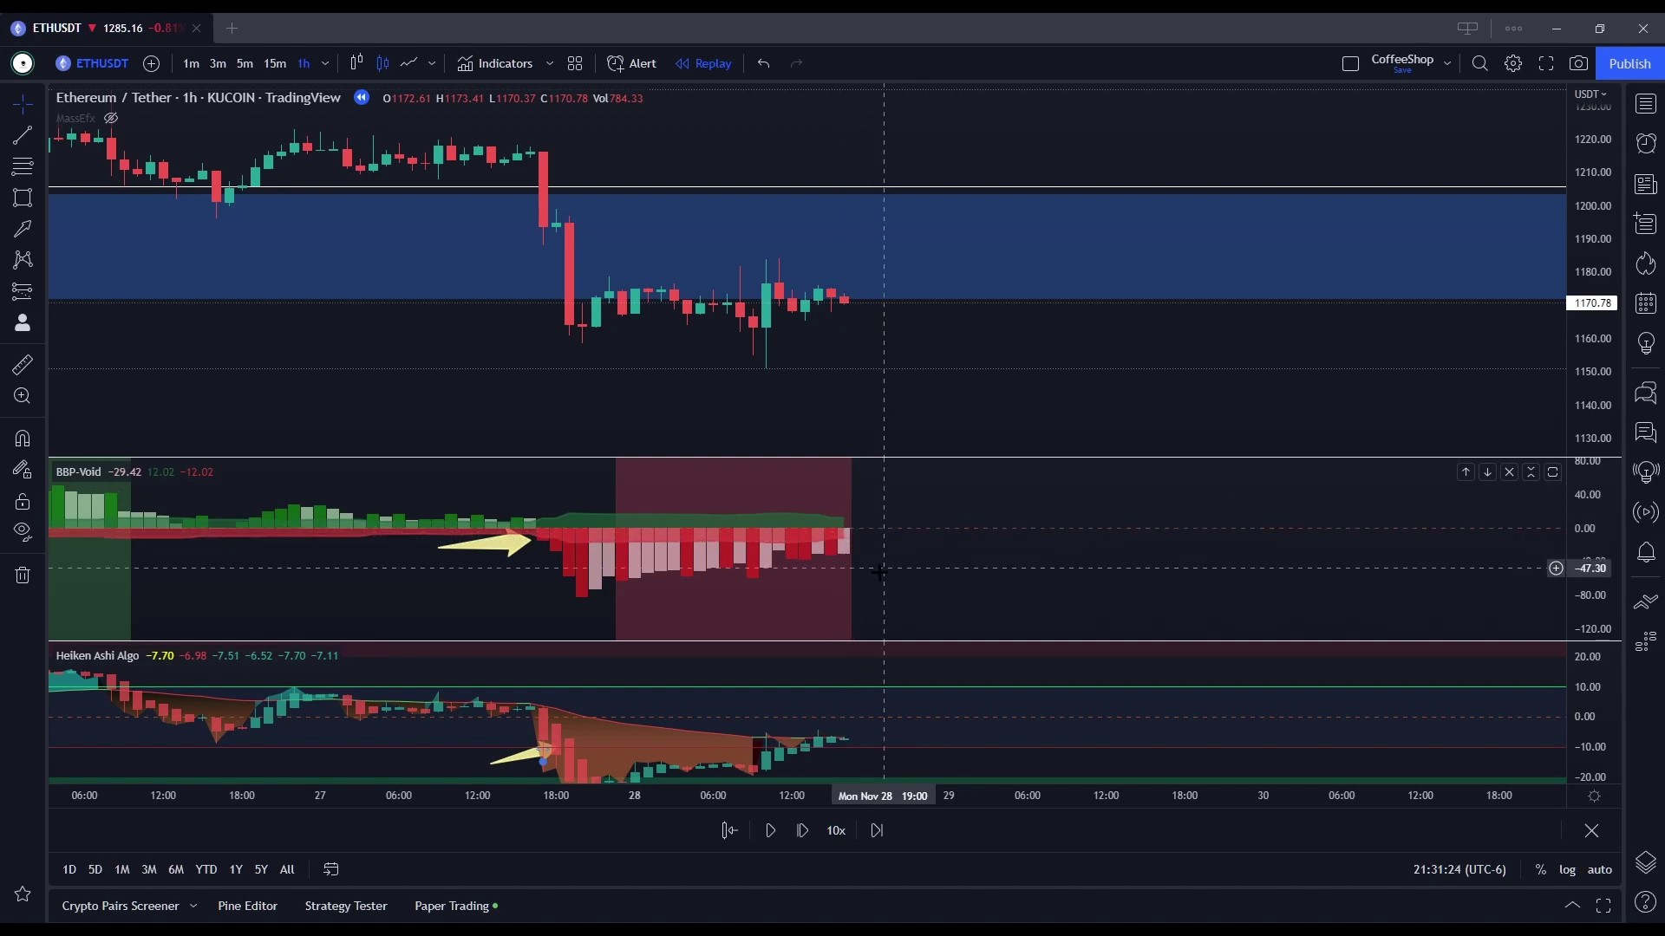
# Step: Advance the replay candle by candle to the Nov 28 21:00 candle
pyautogui.click(799, 832)
pyautogui.click(800, 832)
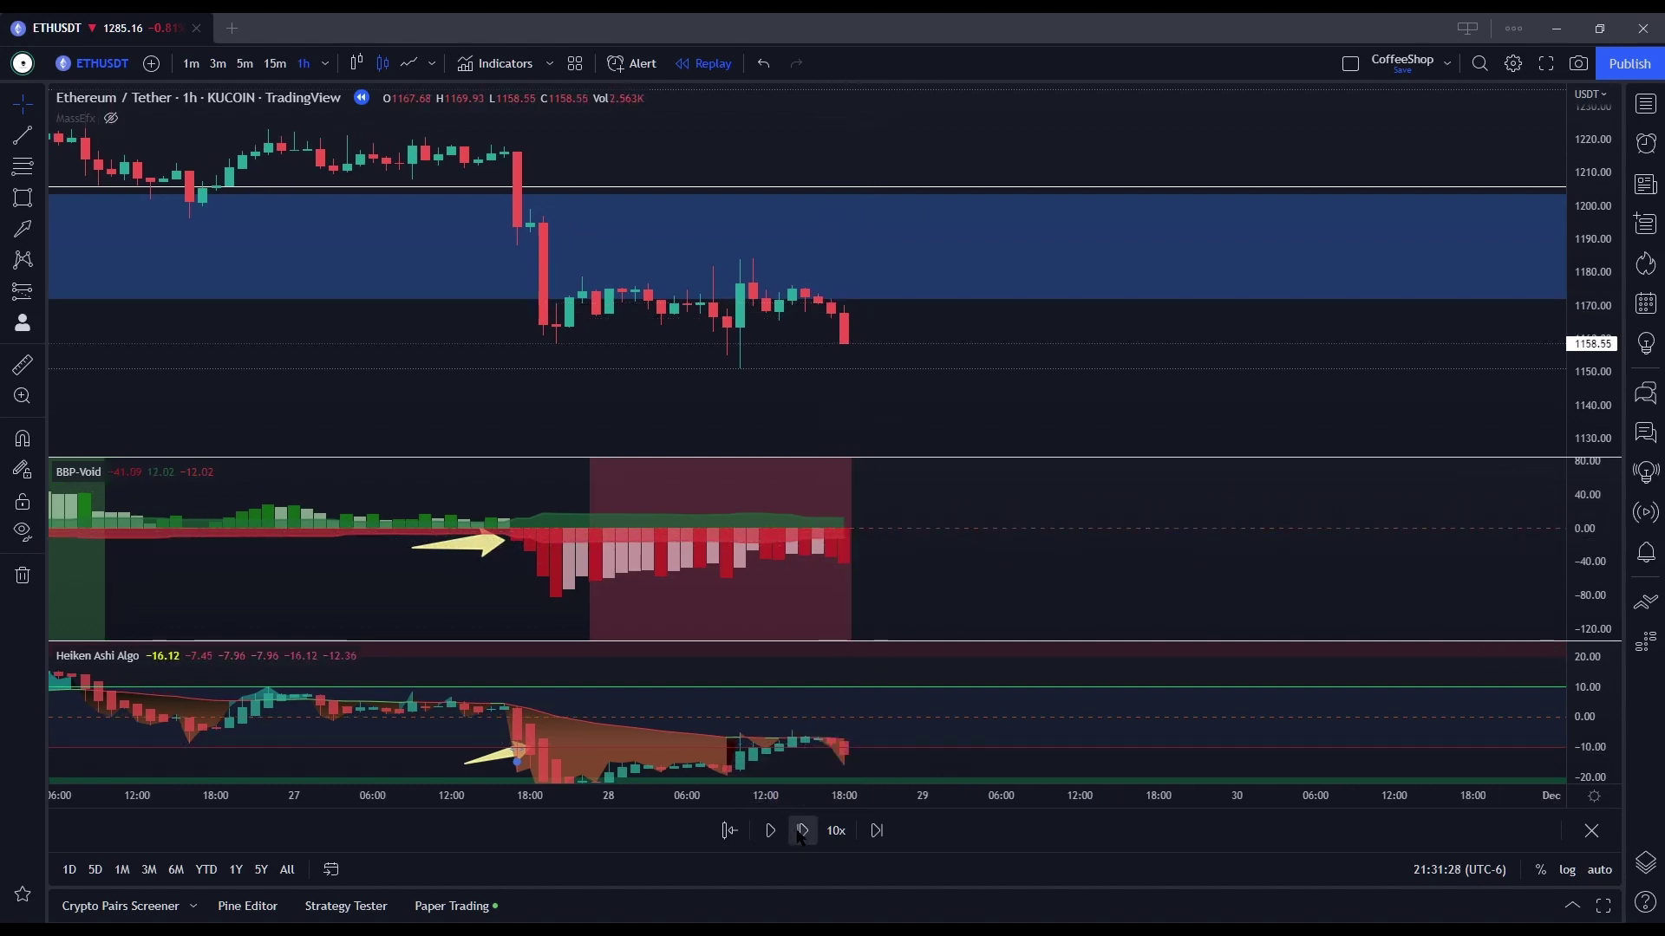
pyautogui.click(799, 832)
pyautogui.click(799, 832)
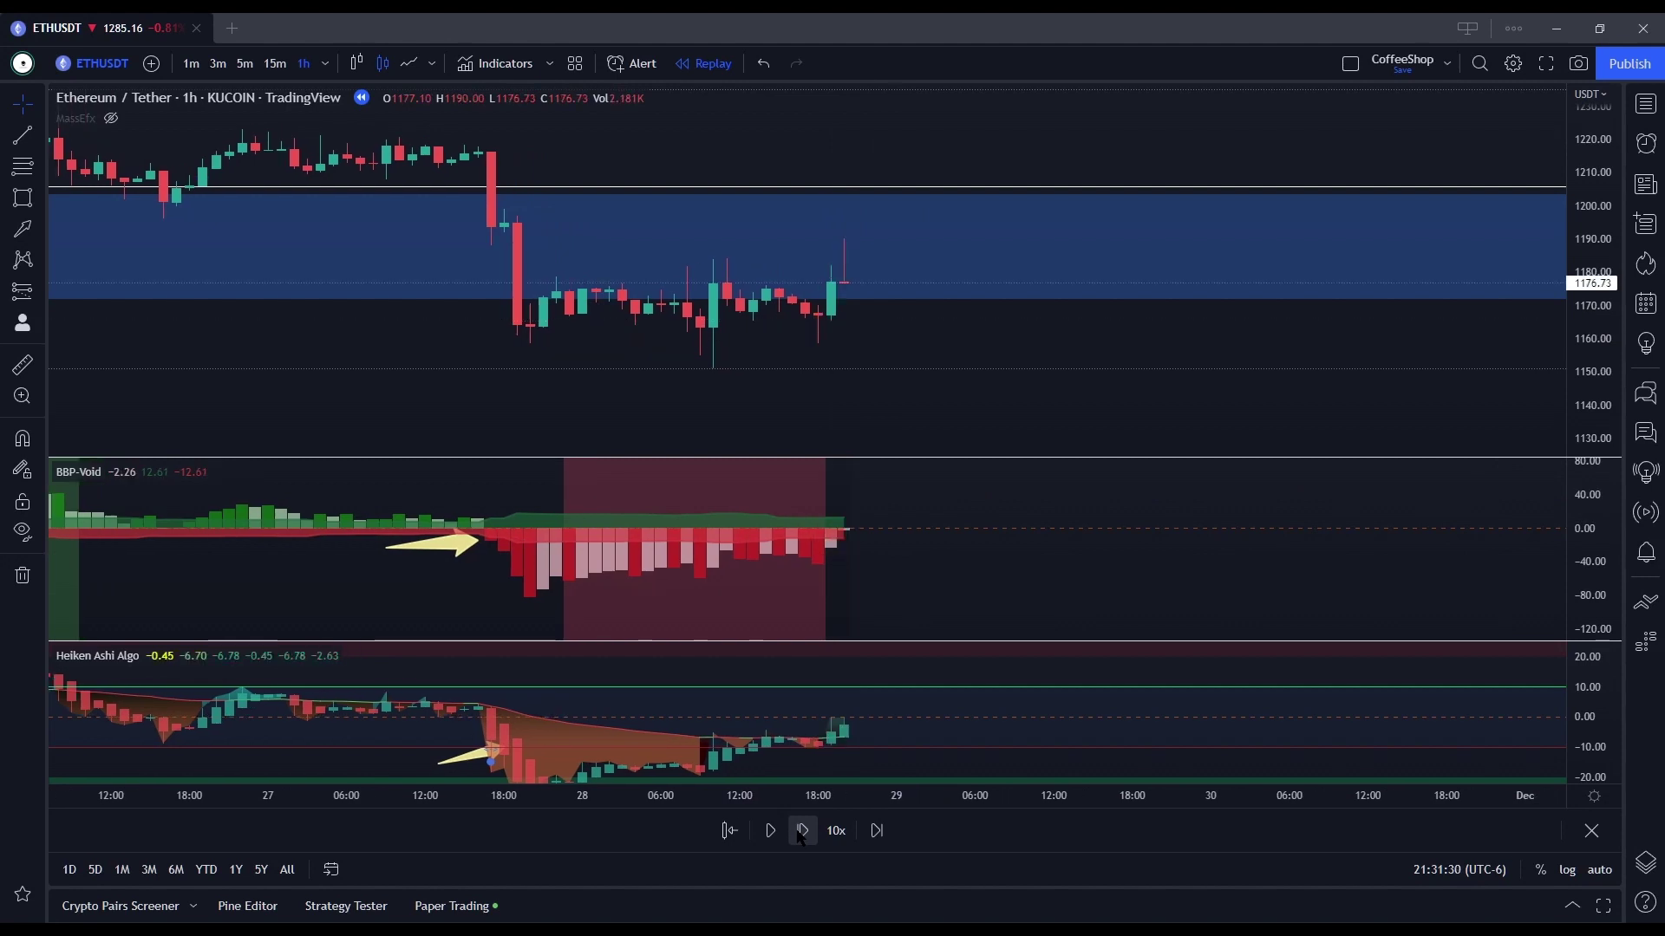
pyautogui.click(799, 832)
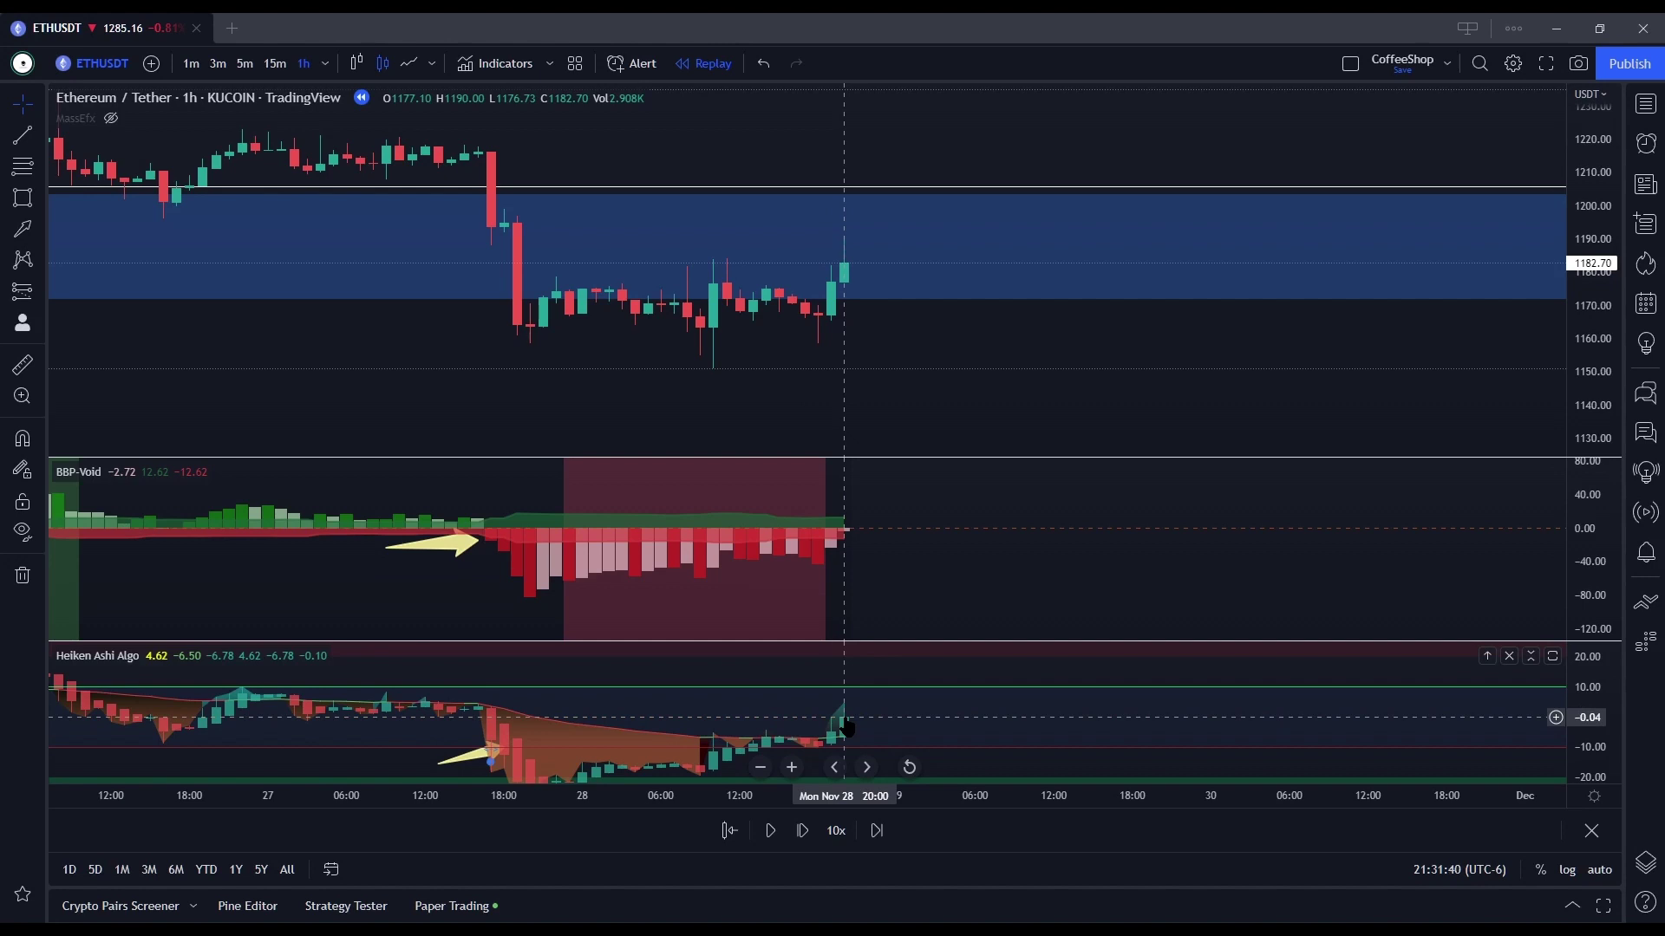
pyautogui.click(803, 831)
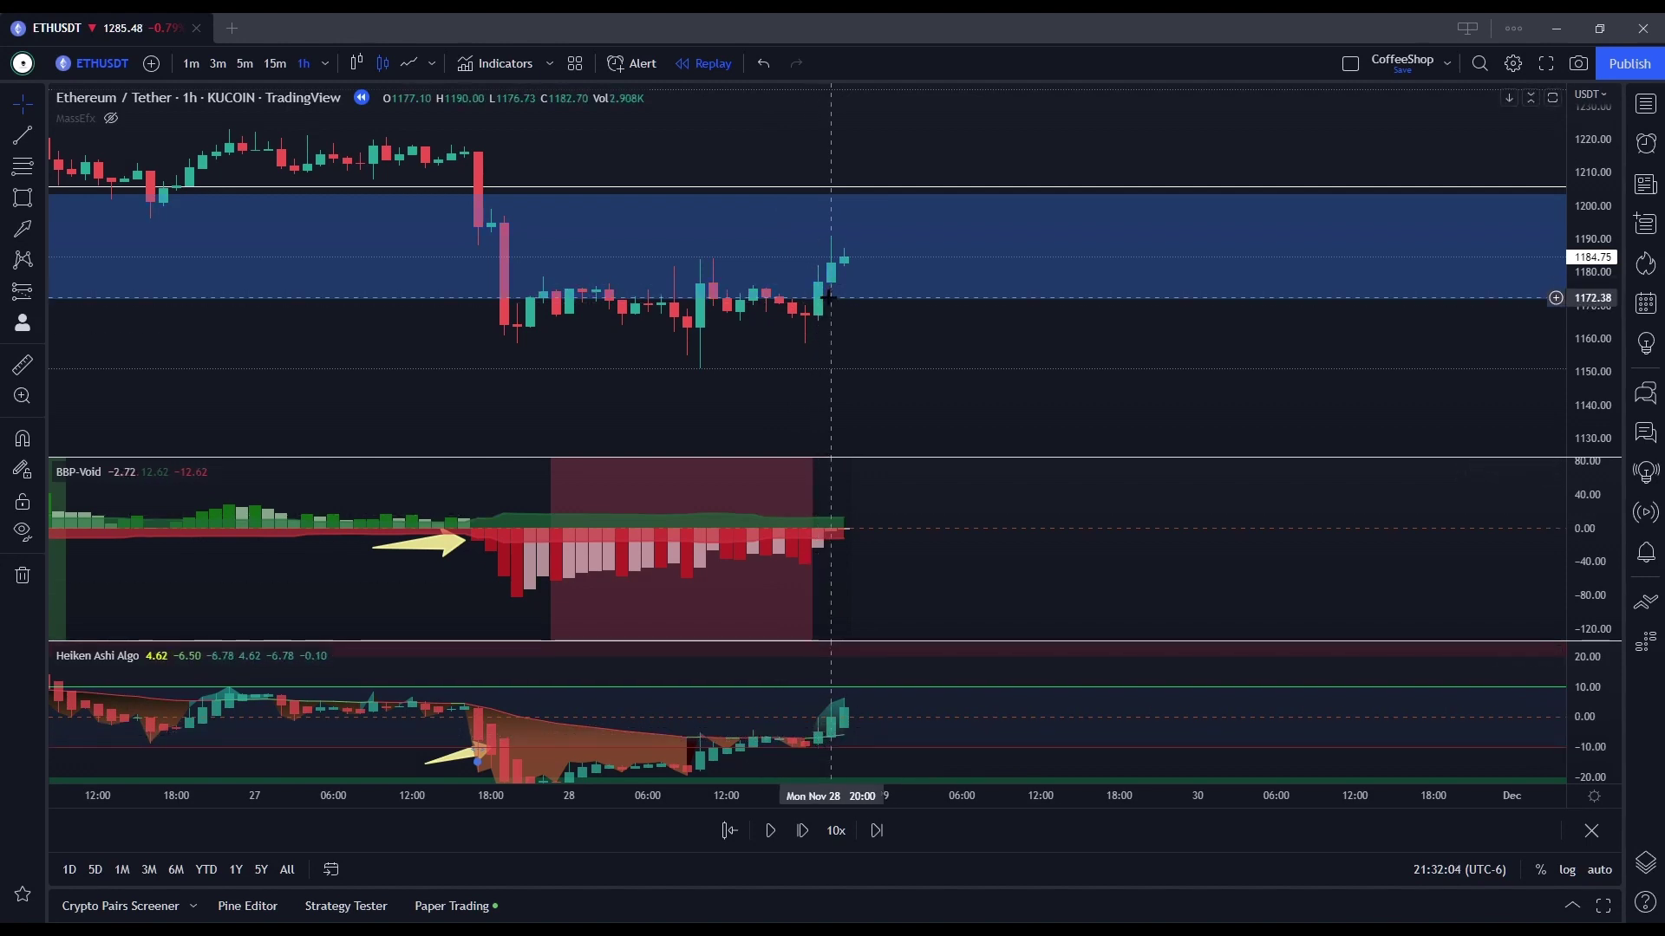
pyautogui.click(440, 305)
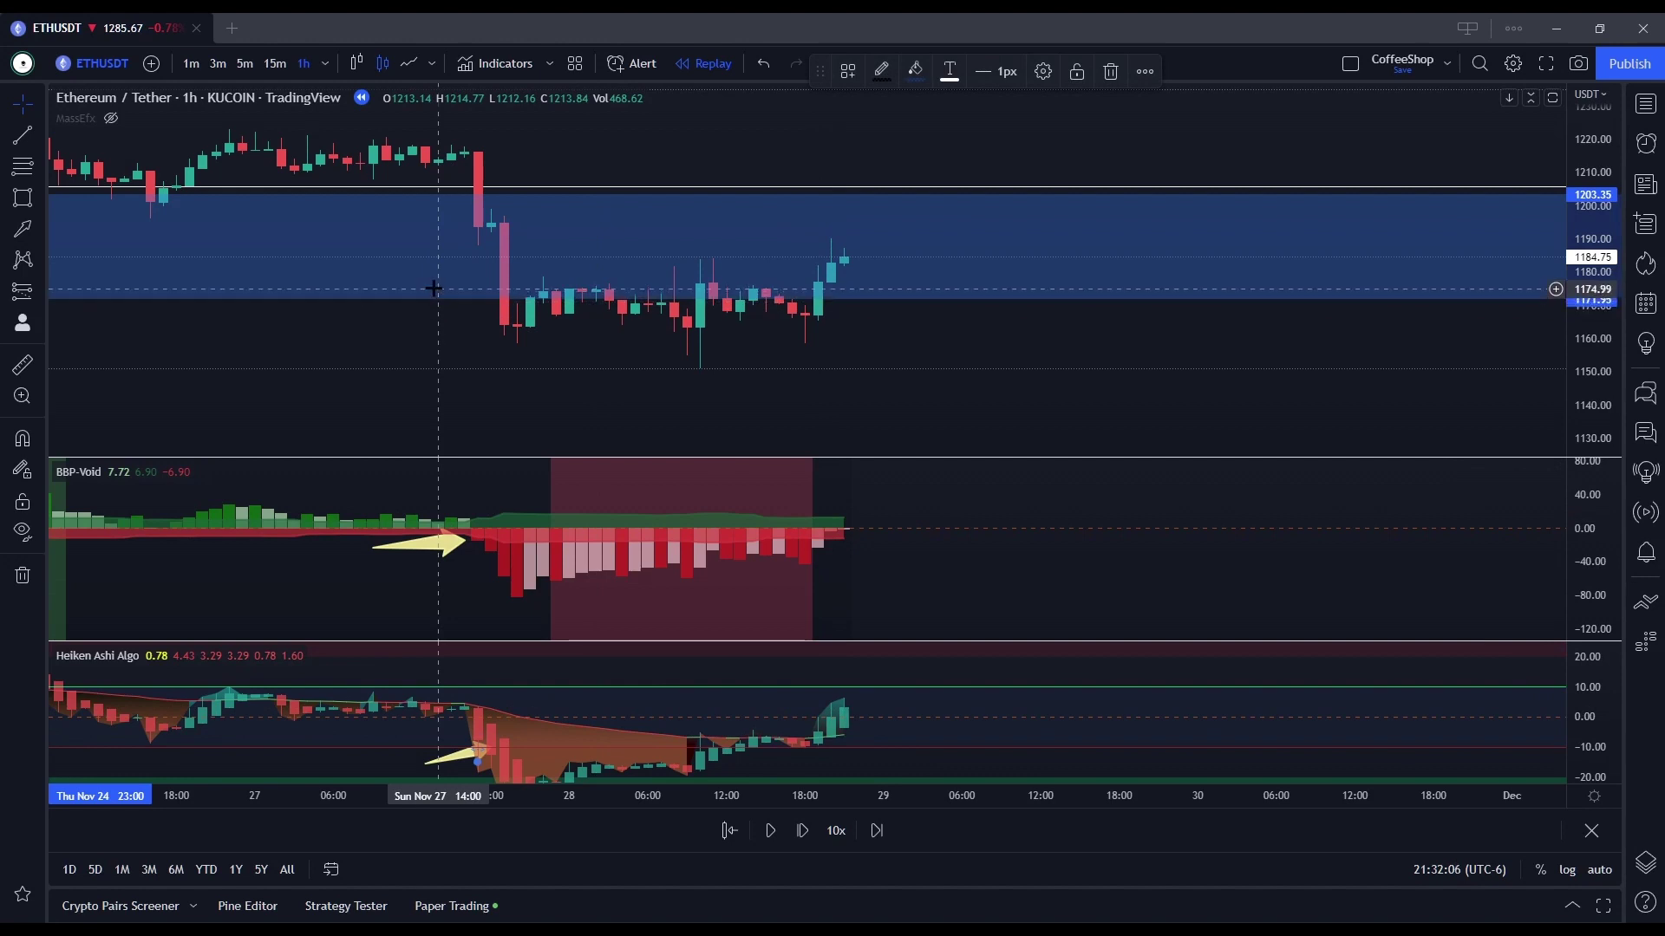
pyautogui.click(434, 289)
pyautogui.moveTo(438, 300); pyautogui.dragTo(446, 338)
pyautogui.click(433, 325)
pyautogui.hotkey('ctrl', 'z')
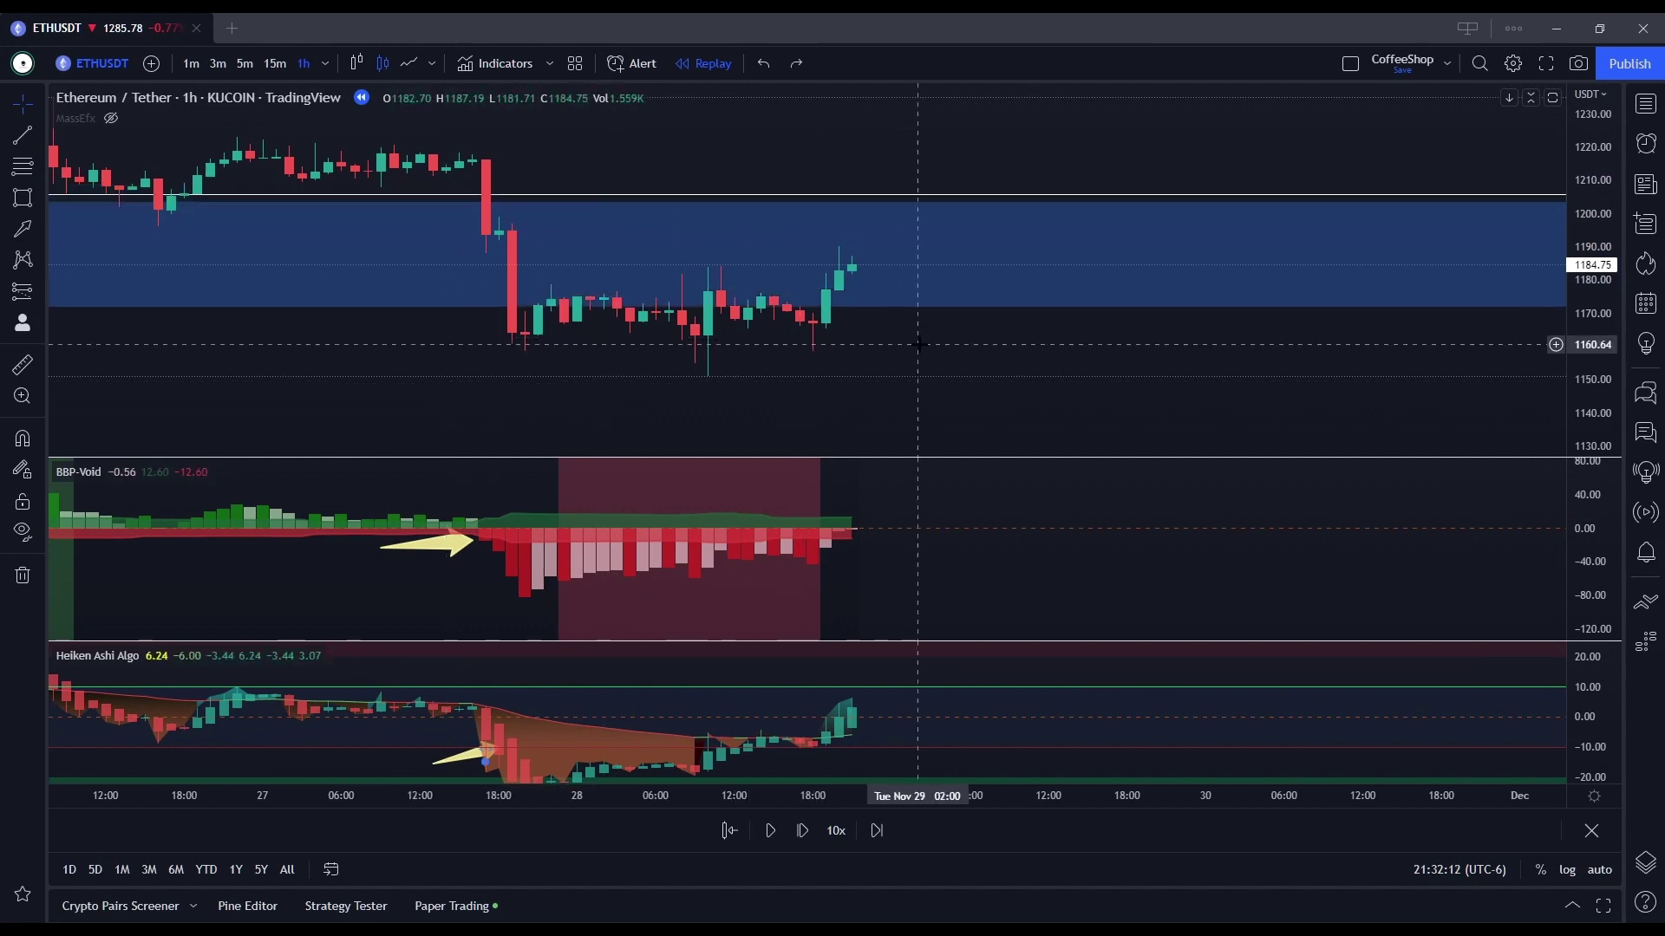
# Step: Advance the replay to the Nov 28 22:00 candle and rescale the BBP-Void pane to enlarge its new green bar
pyautogui.moveTo(917, 351); pyautogui.dragTo(923, 367)
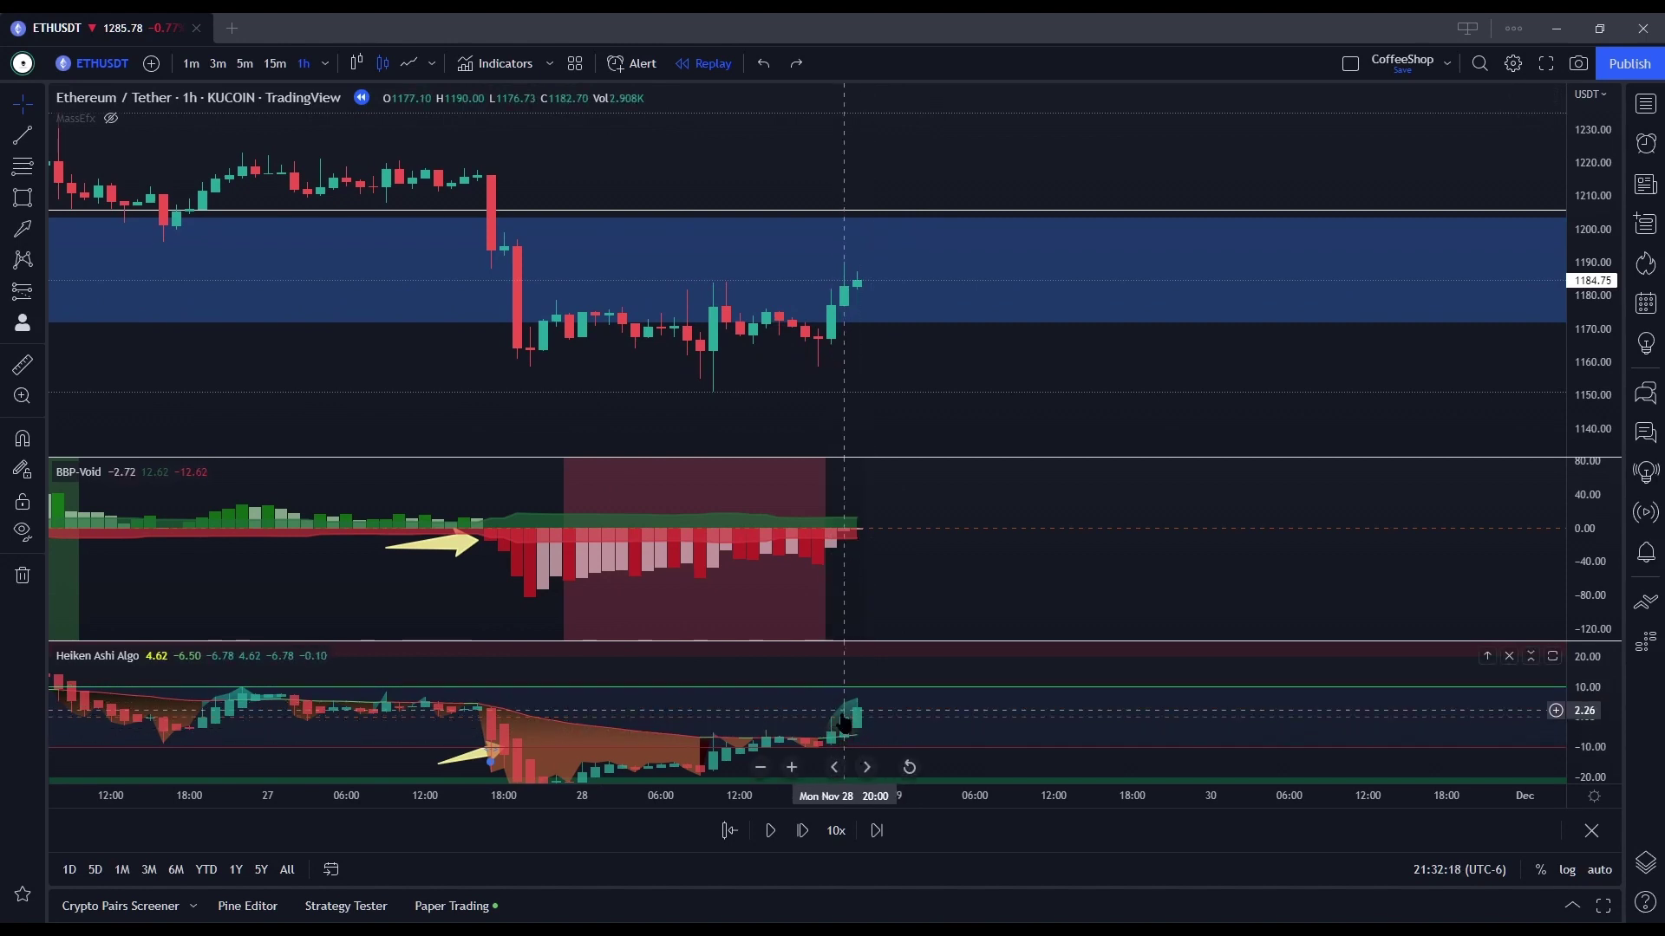
pyautogui.scroll(3, 856, 558)
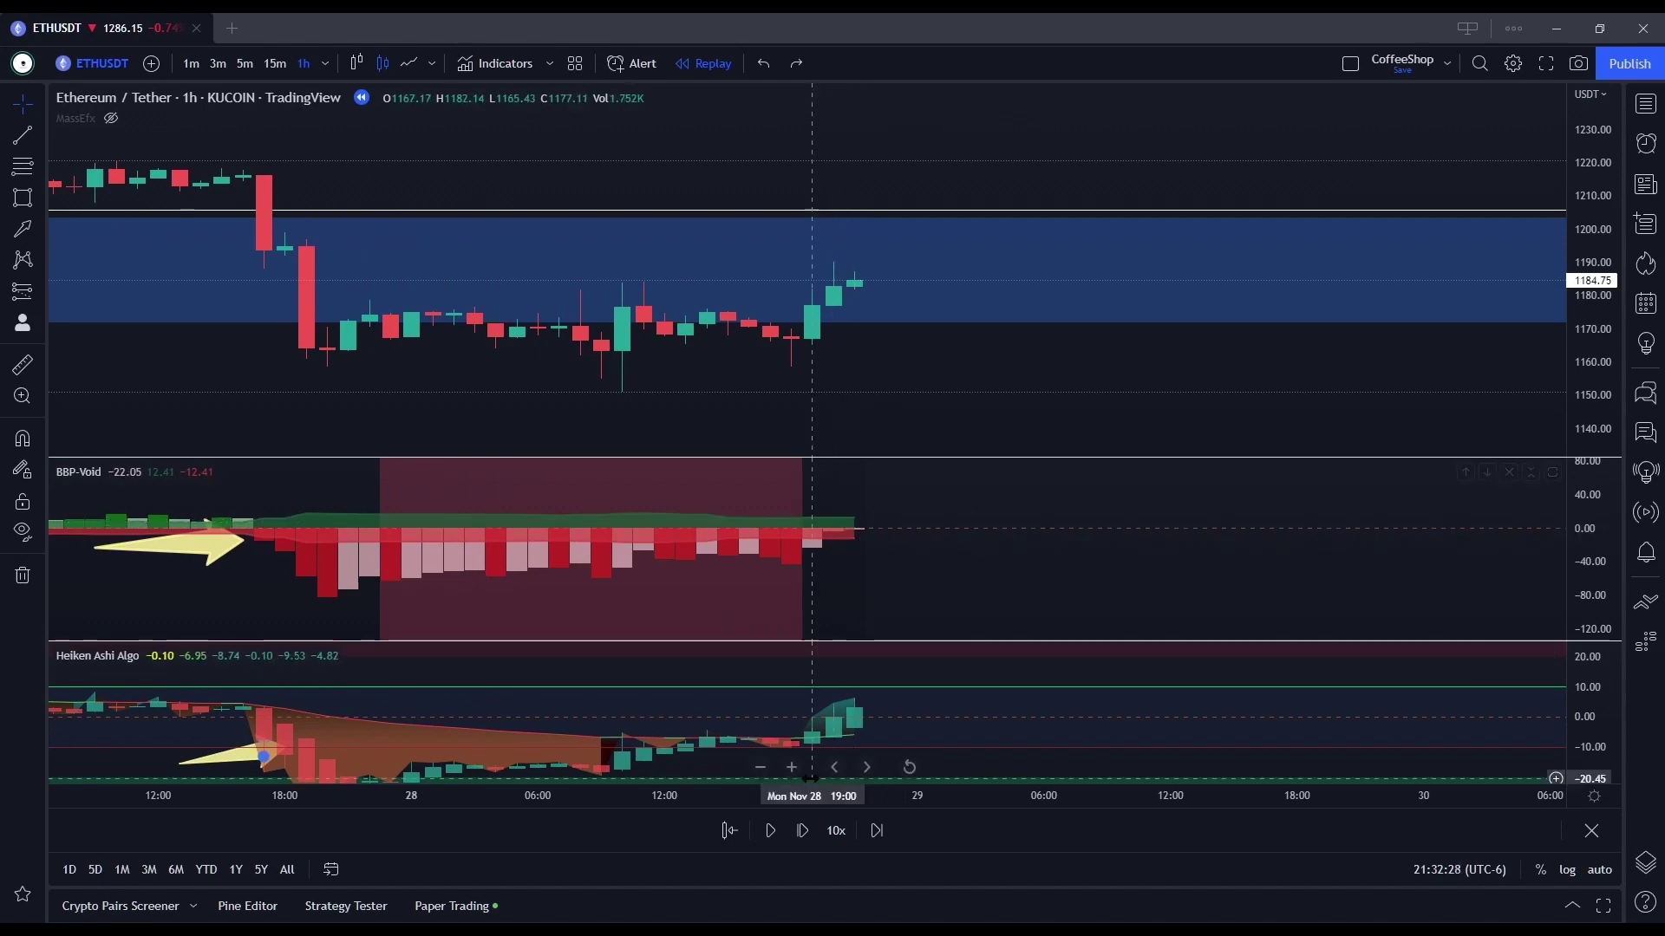
pyautogui.click(802, 833)
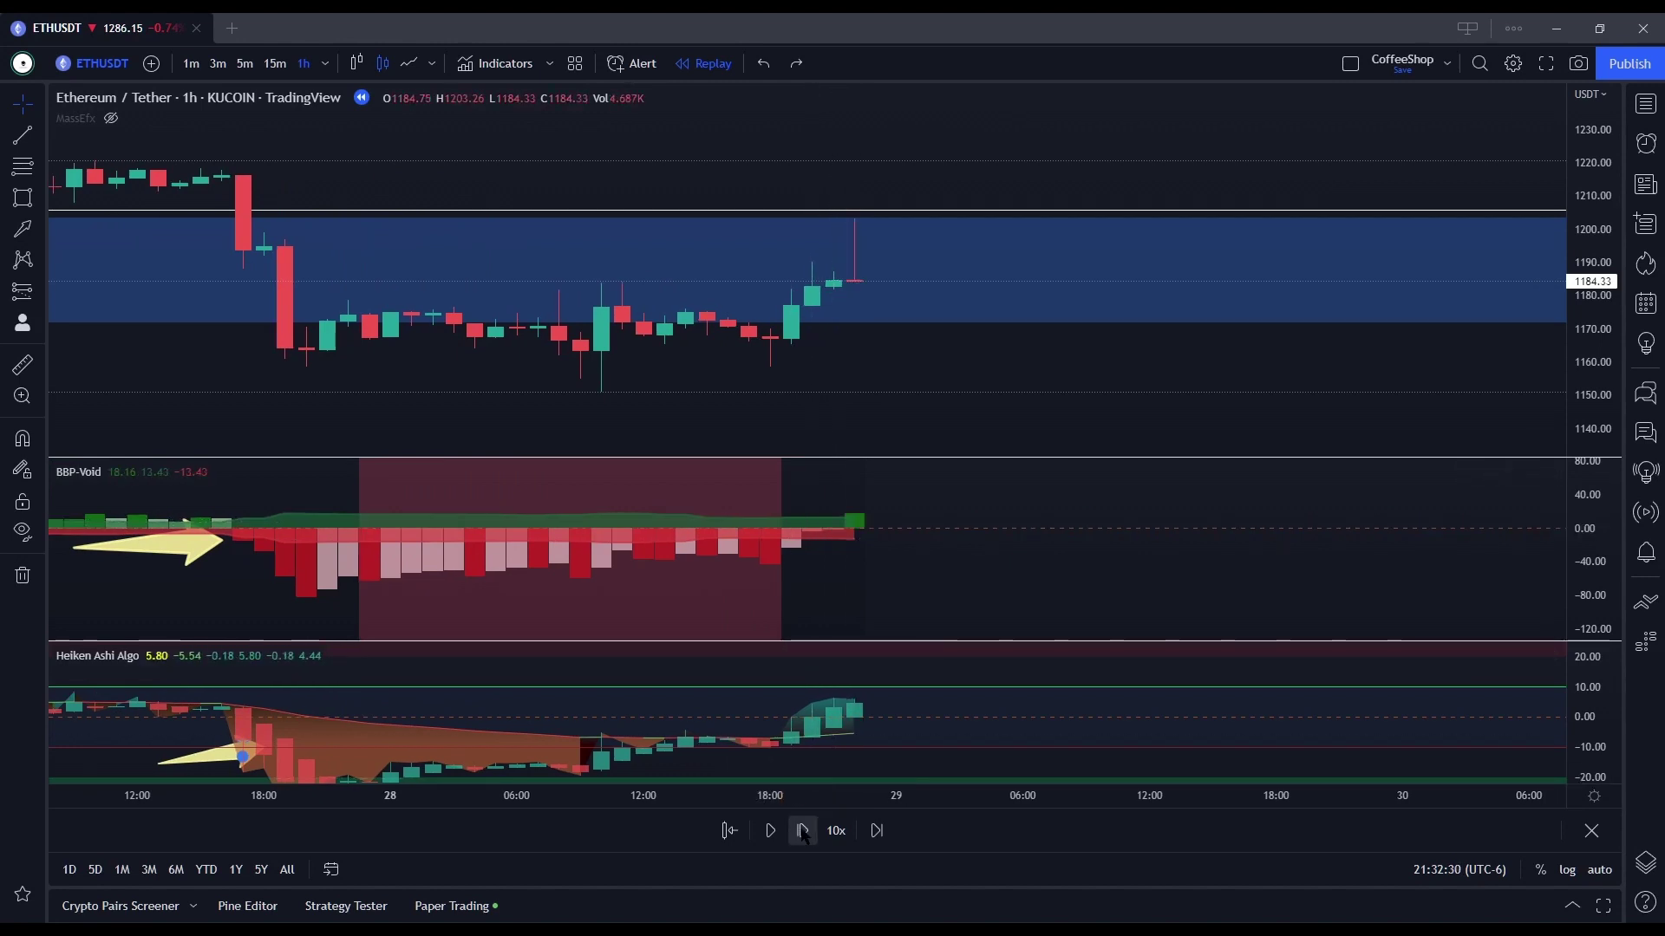
pyautogui.click(802, 832)
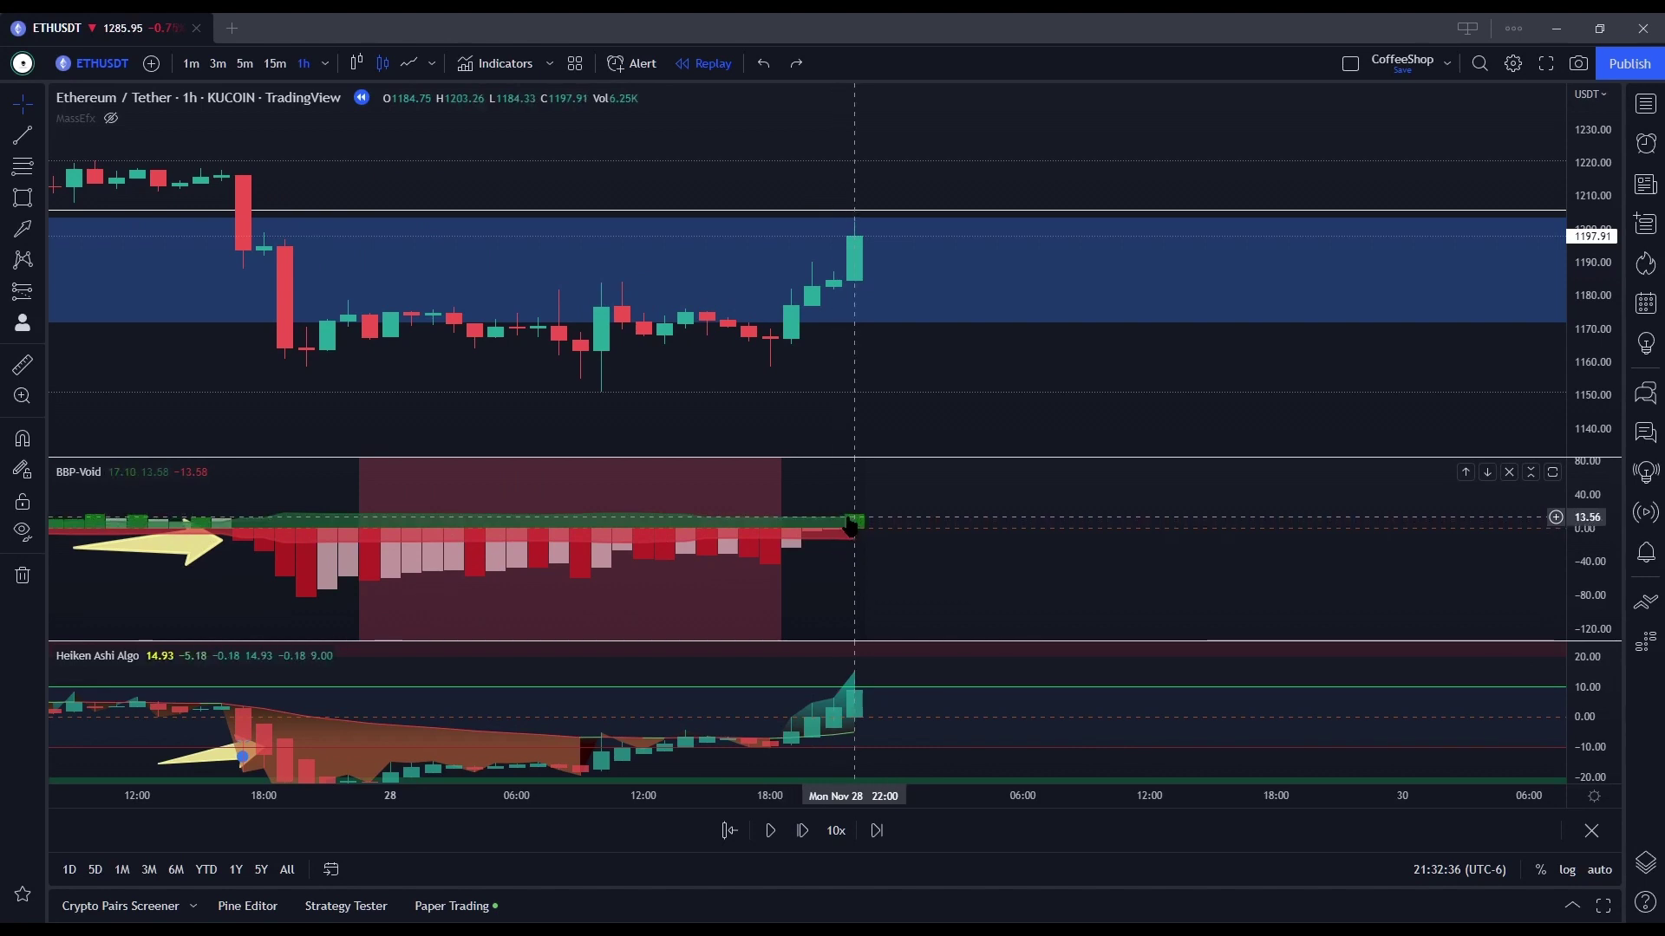
pyautogui.moveTo(1597, 570); pyautogui.dragTo(1596, 489)
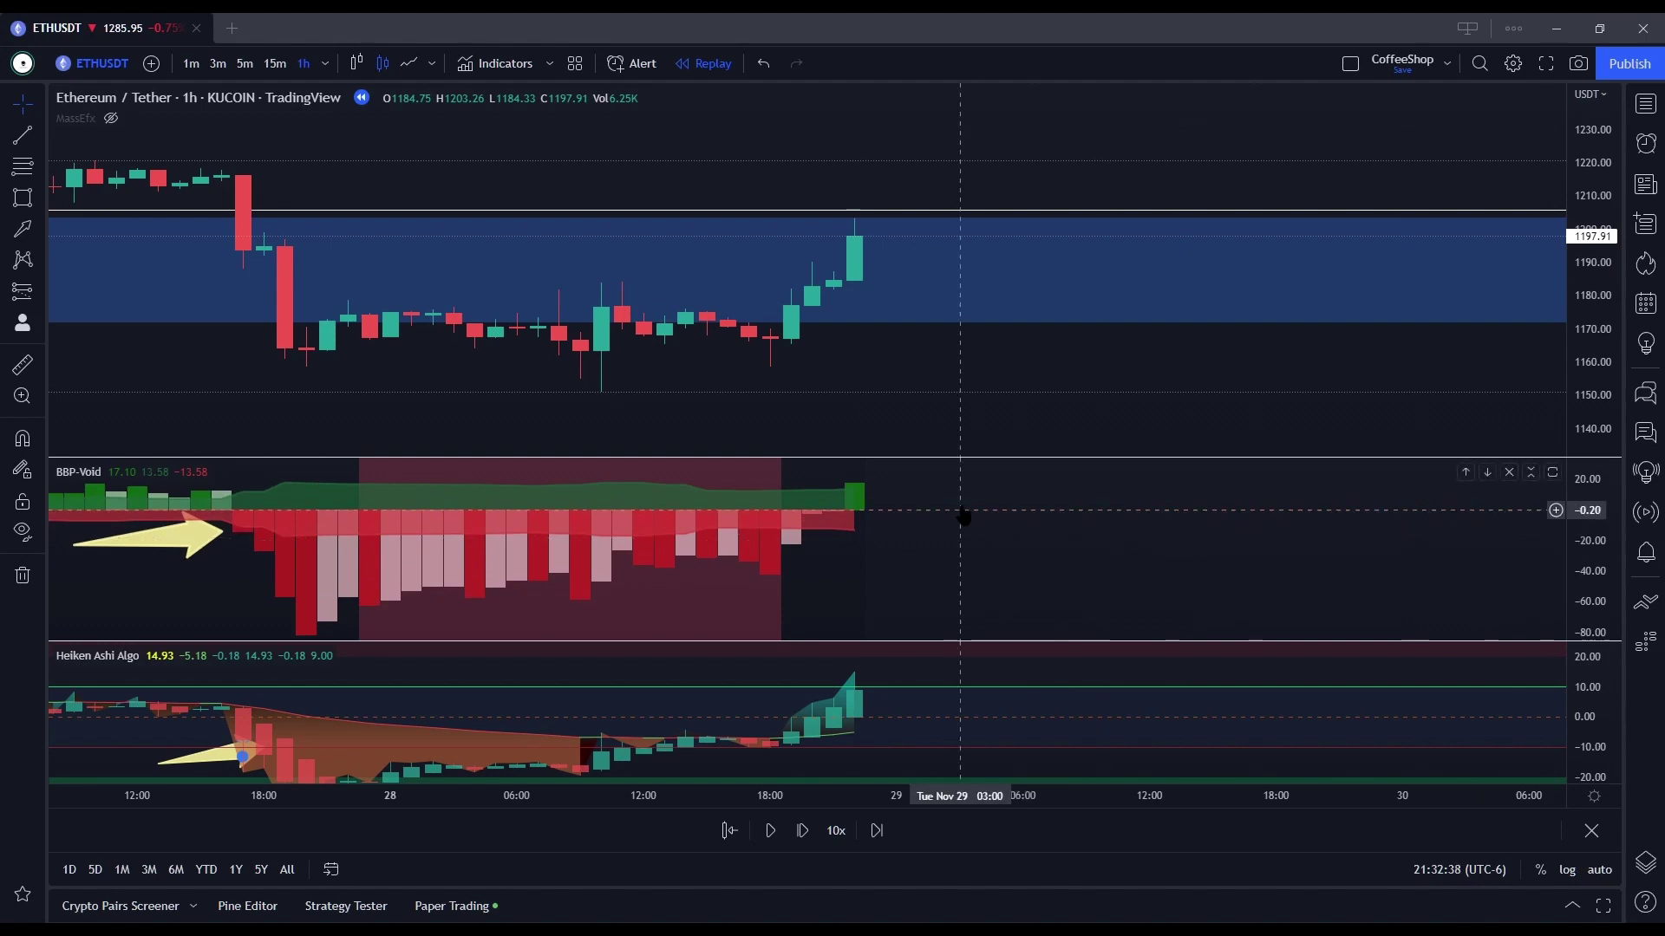
pyautogui.moveTo(919, 545); pyautogui.dragTo(943, 604)
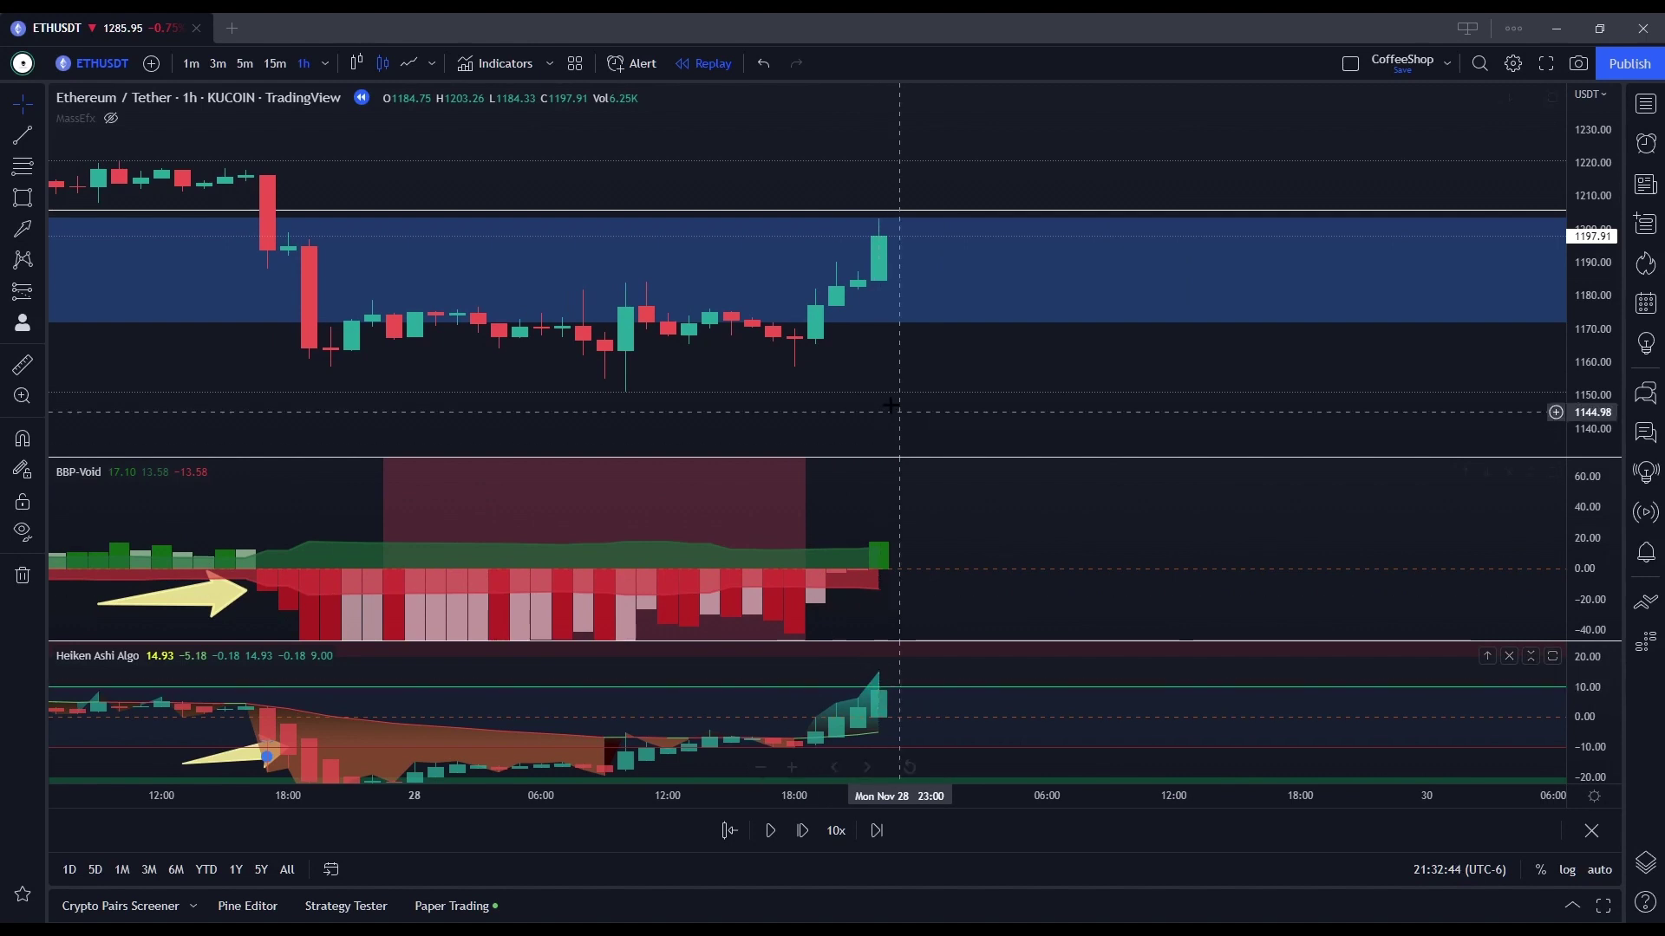
pyautogui.moveTo(918, 368); pyautogui.dragTo(929, 382)
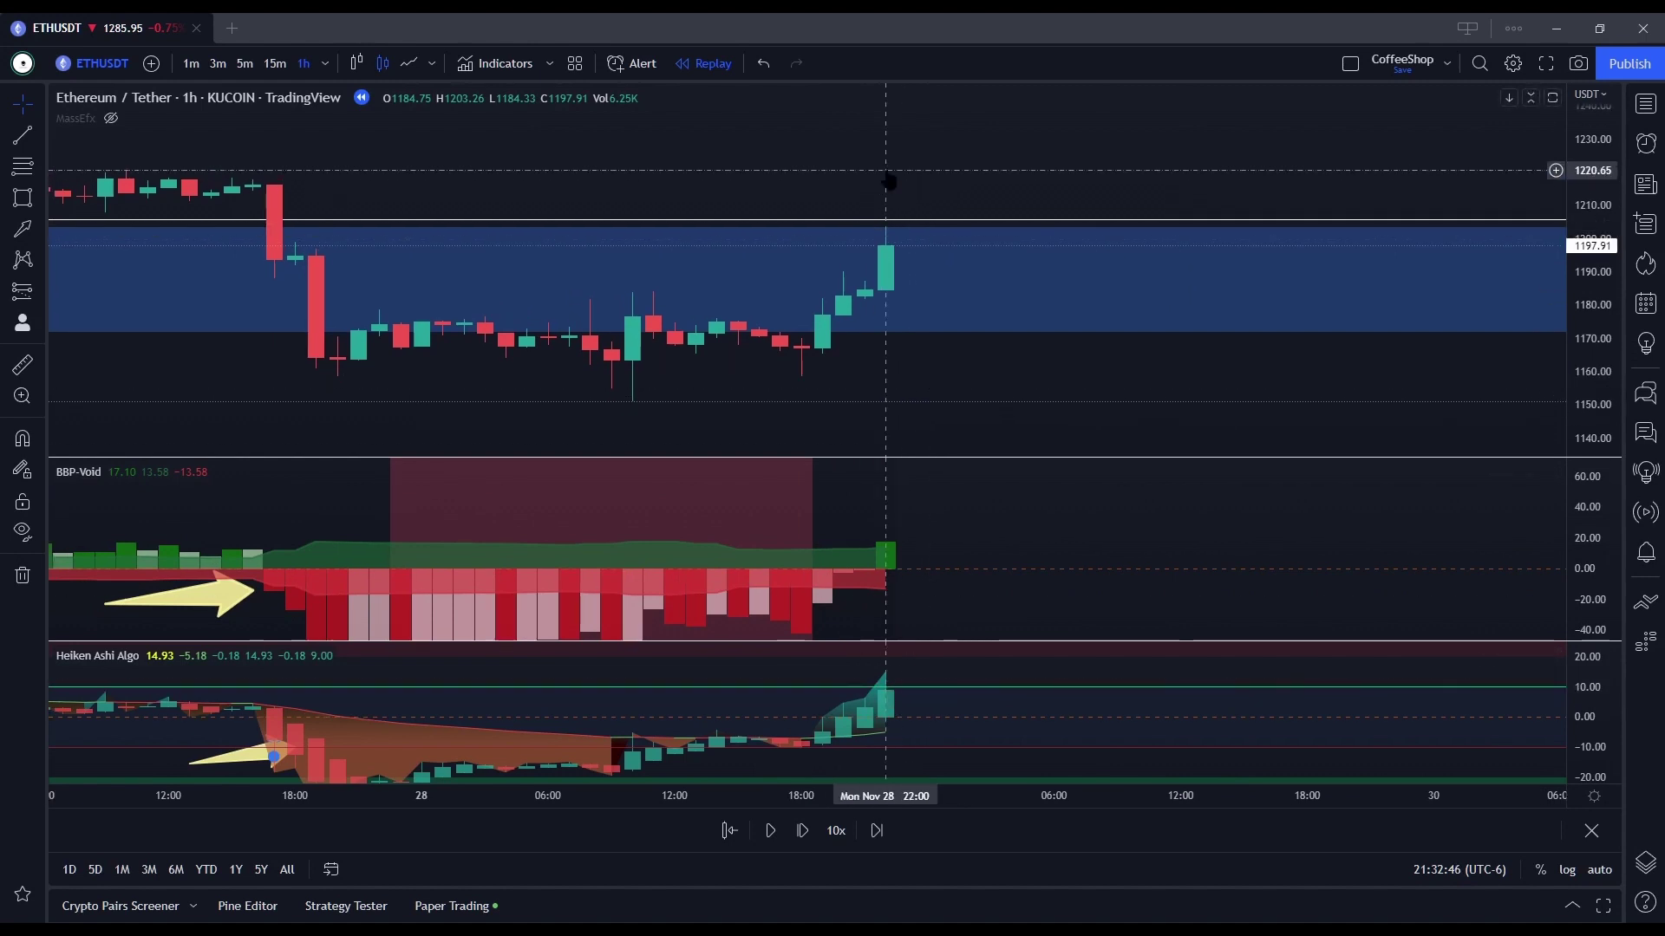
# Step: Raise the white horizontal line above the blue zone to 1219.09, near the highs before the drop
pyautogui.scroll(-3, 889, 182)
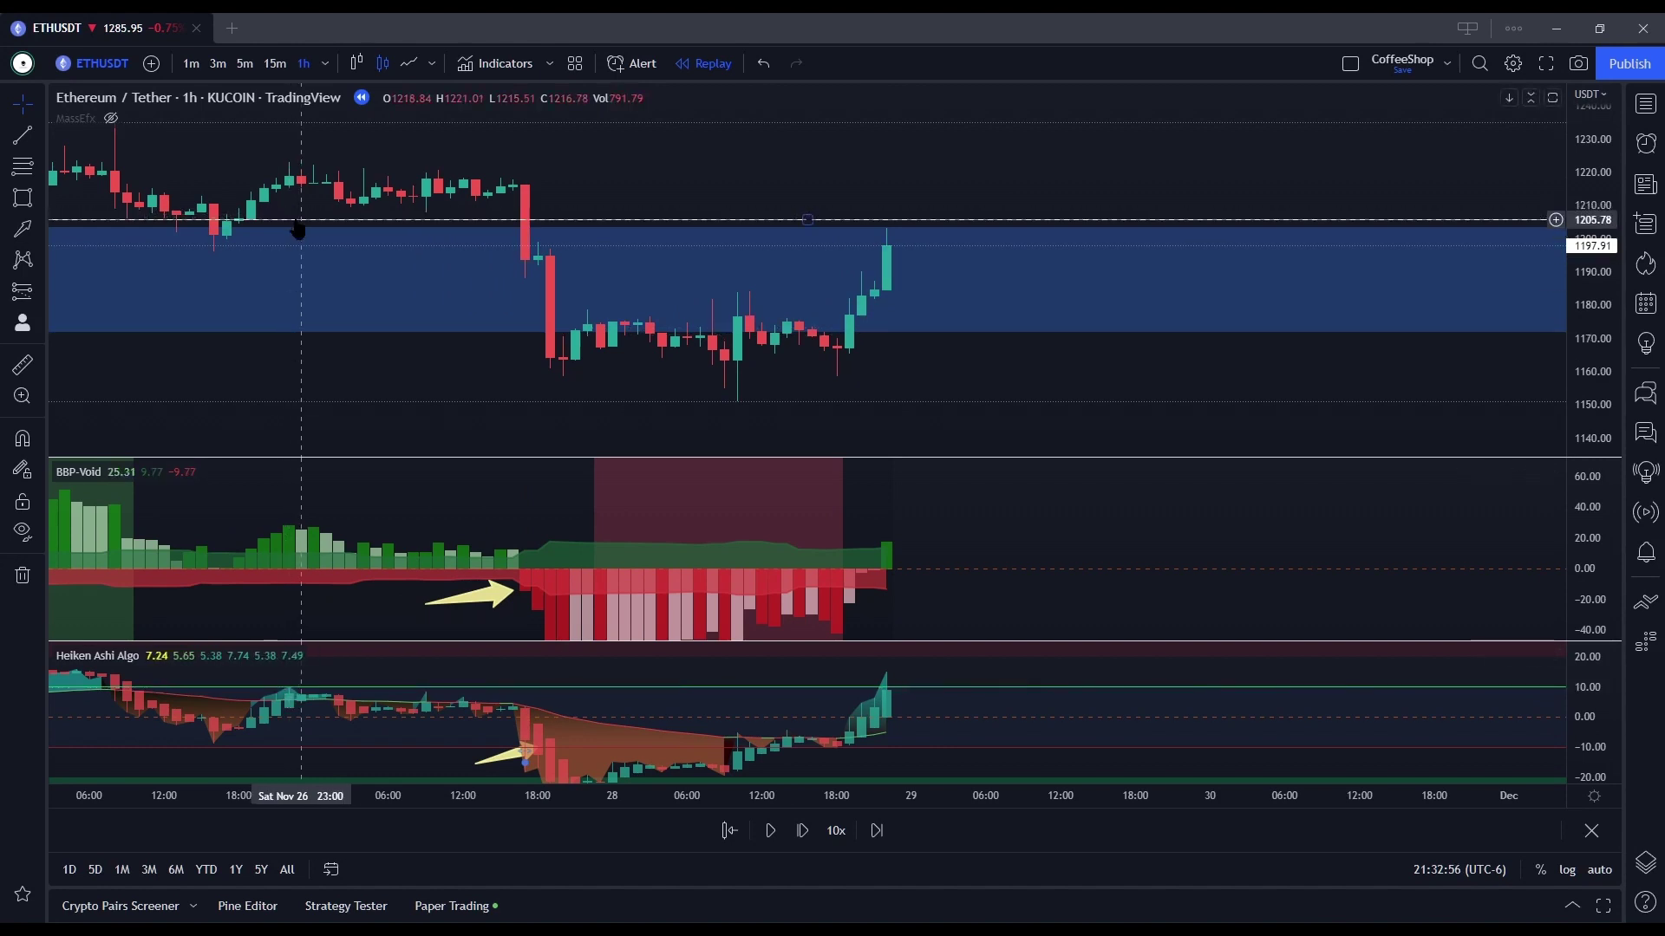
pyautogui.moveTo(301, 219)
pyautogui.mouseDown()
pyautogui.moveTo(289, 162)
pyautogui.moveTo(288, 175)
pyautogui.mouseUp()
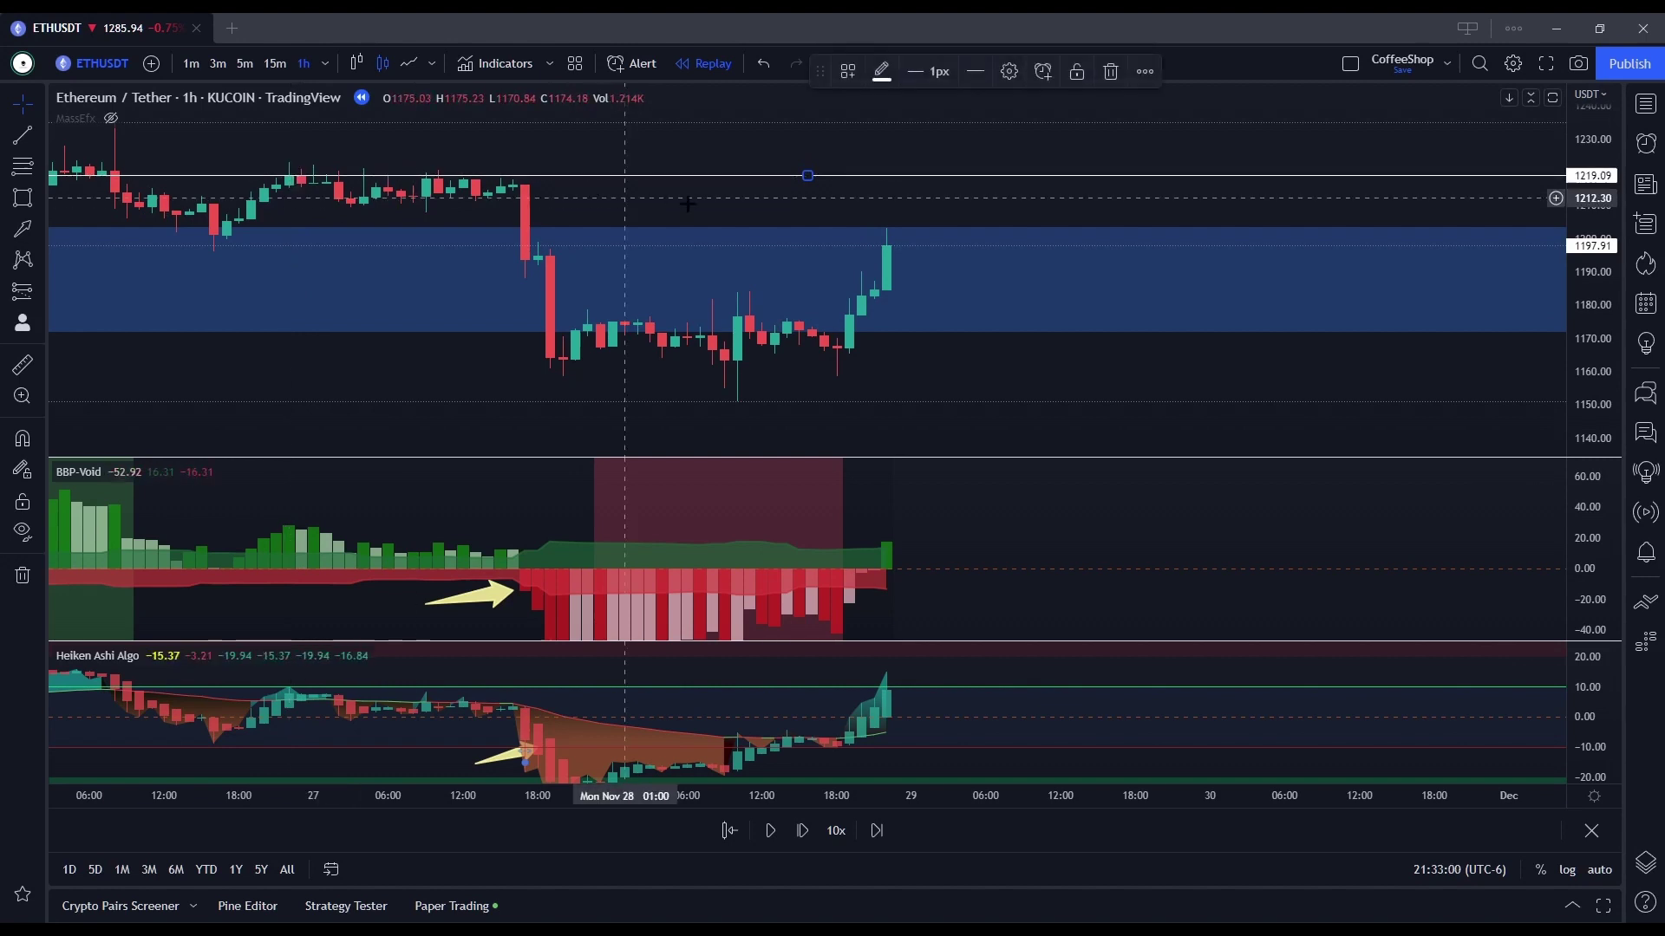
pyautogui.click(837, 210)
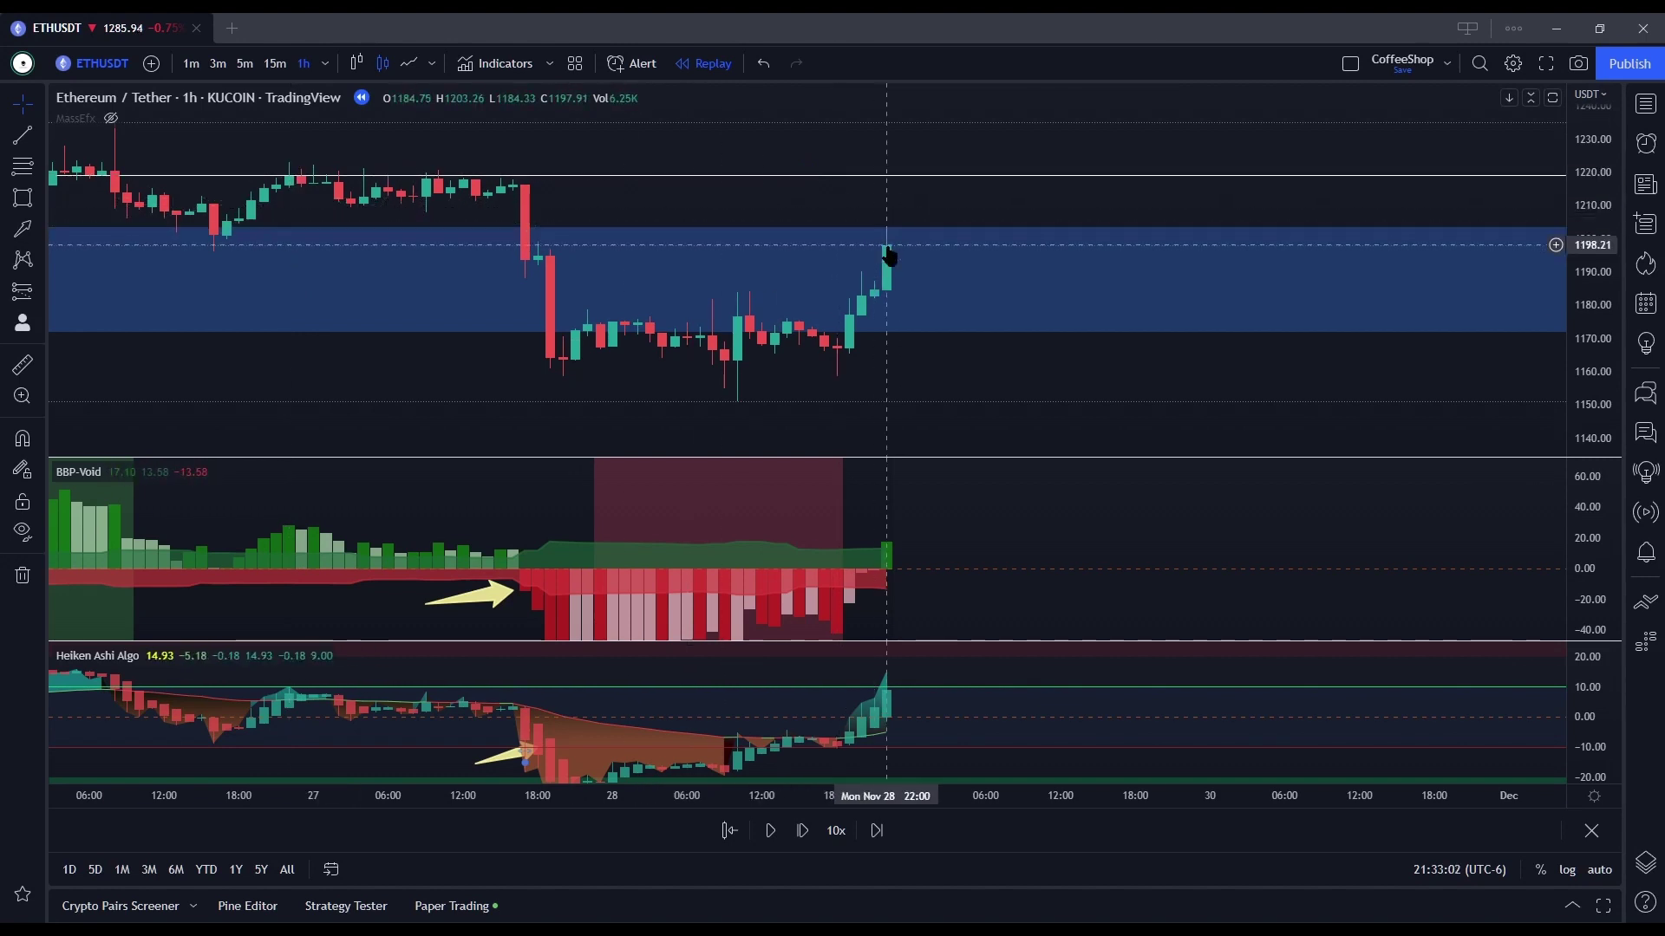
# Step: Place a long position at the Nov 28 22:00 candle with entry 1197.69, target 1218.83 and stop 1180.88
pyautogui.click(39, 291)
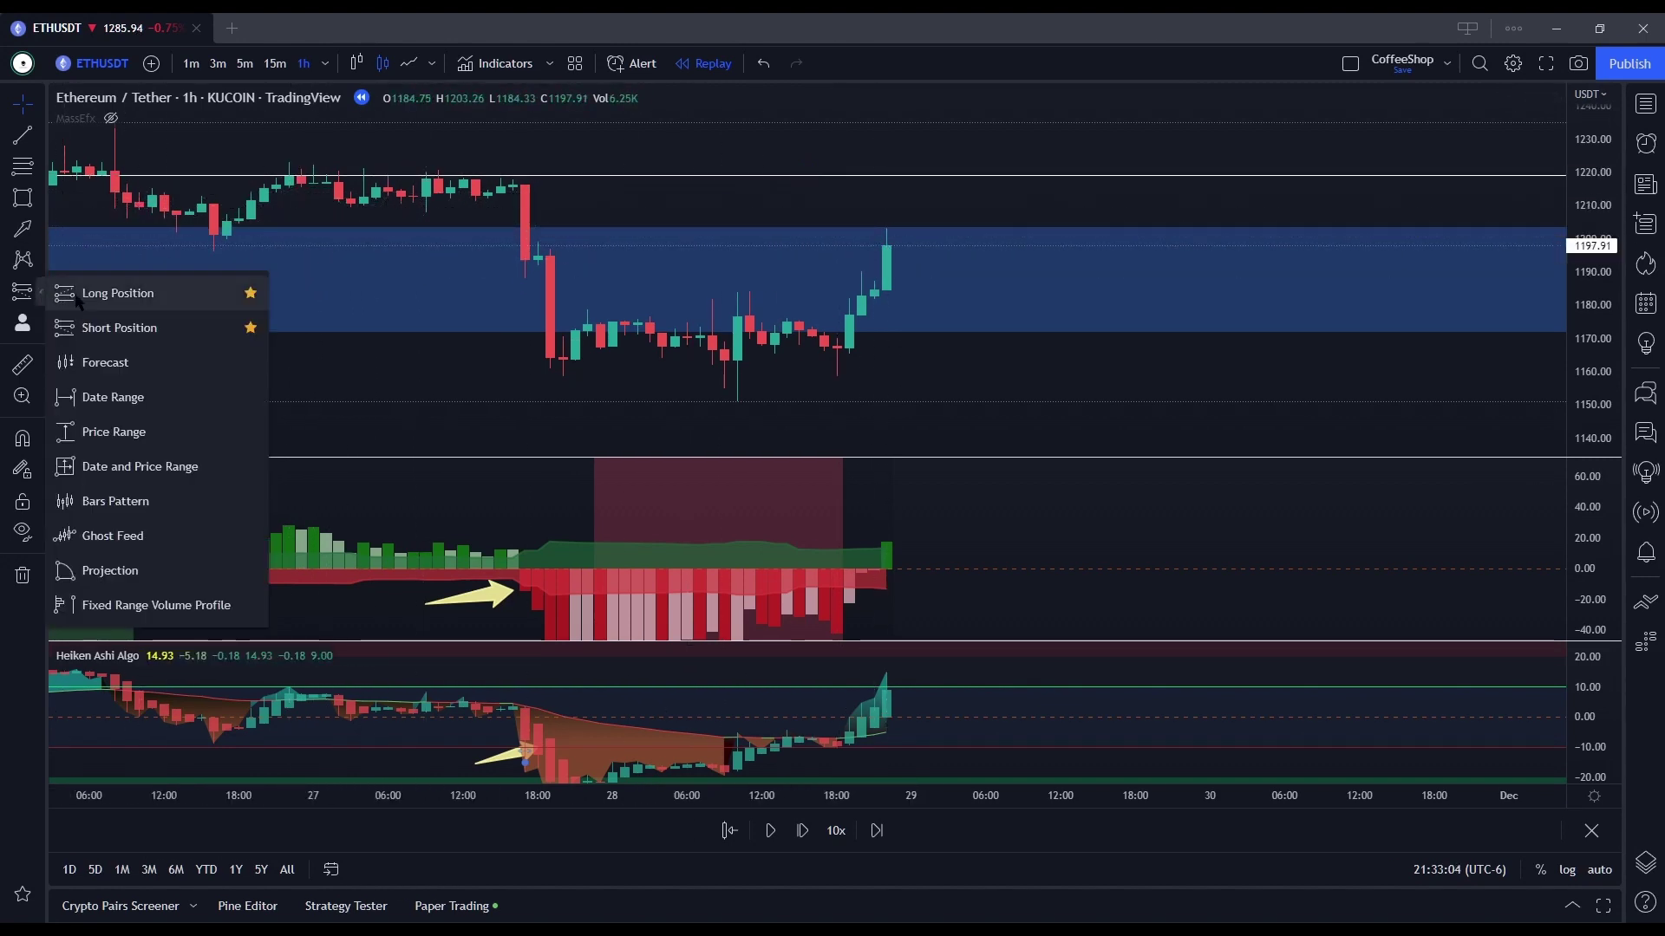
pyautogui.click(118, 294)
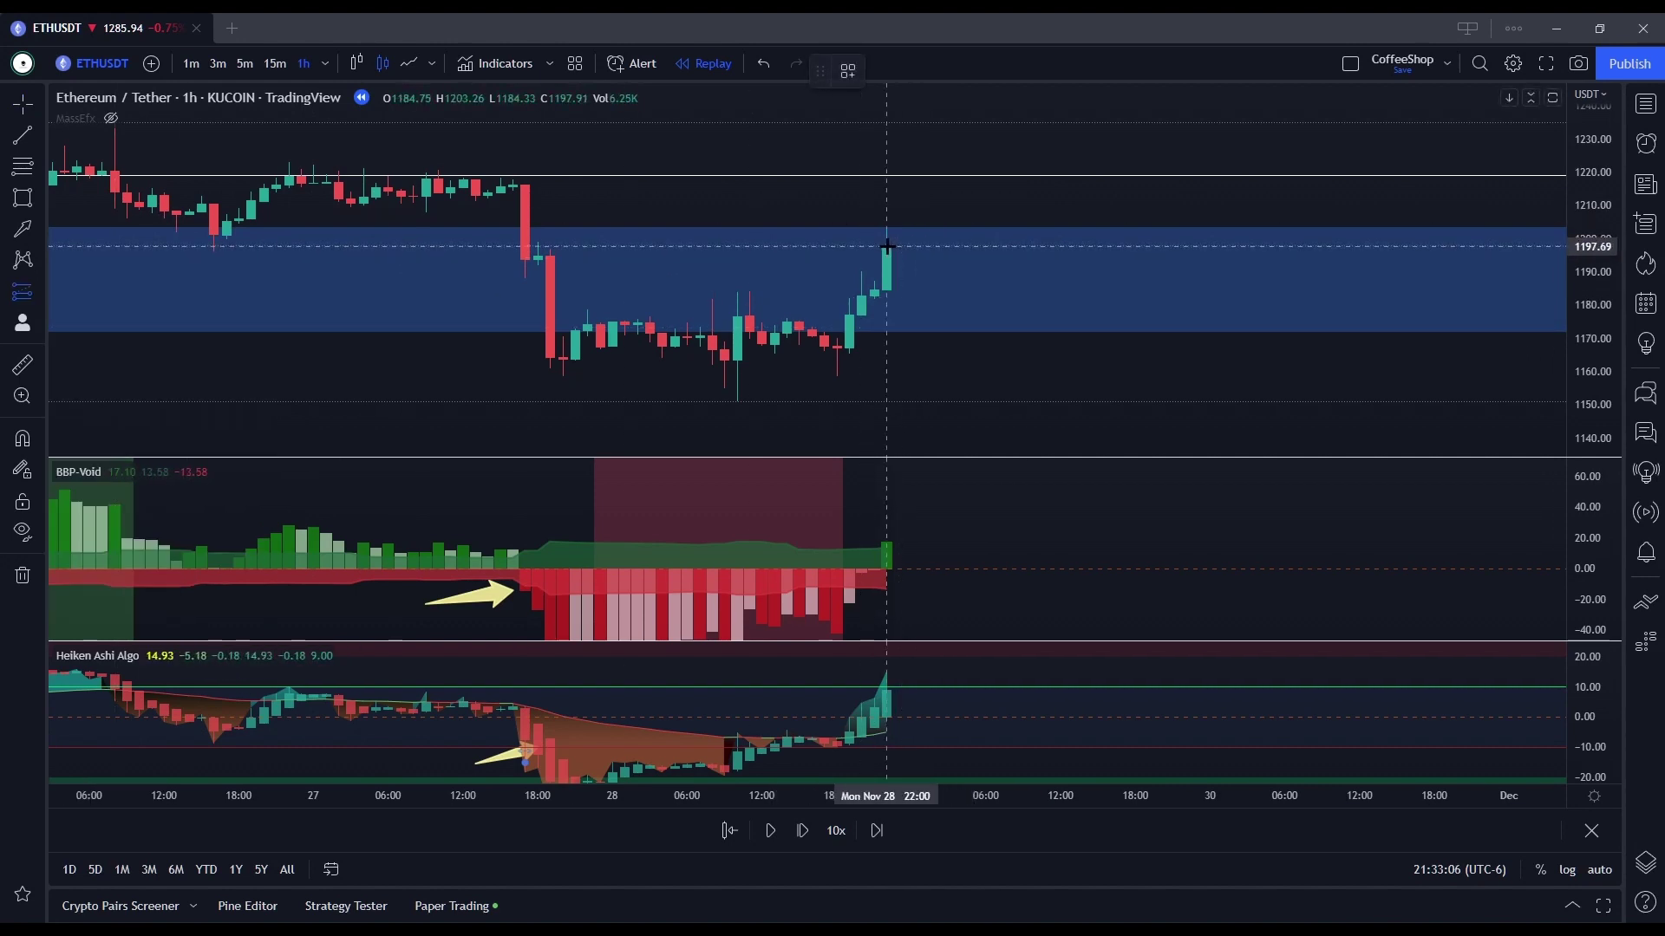
pyautogui.click(887, 246)
pyautogui.moveTo(887, 190)
pyautogui.mouseDown()
pyautogui.moveTo(888, 176)
pyautogui.moveTo(839, 173)
pyautogui.moveTo(845, 204)
pyautogui.mouseUp()
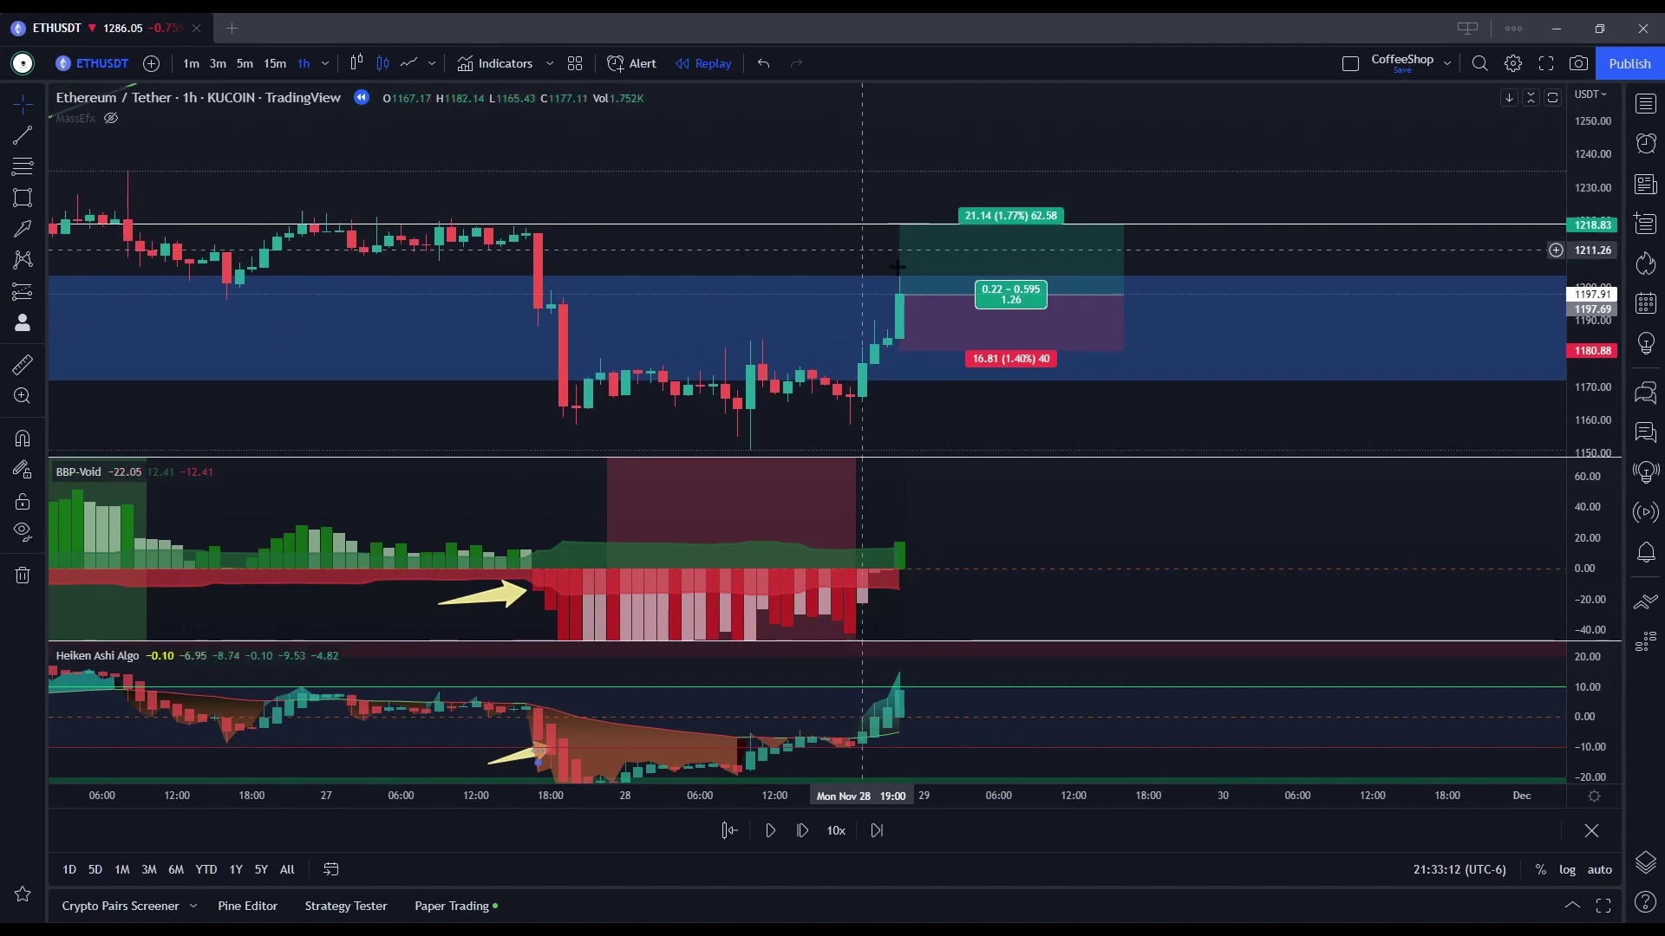
# Step: Duplicate the long position in place, raise the copy's target to 1228.48 and extend its end to about Dec 1
pyautogui.moveTo(1011, 292)
pyautogui.mouseDown()
pyautogui.moveTo(1024, 289)
pyautogui.moveTo(1006, 294)
pyautogui.mouseUp()
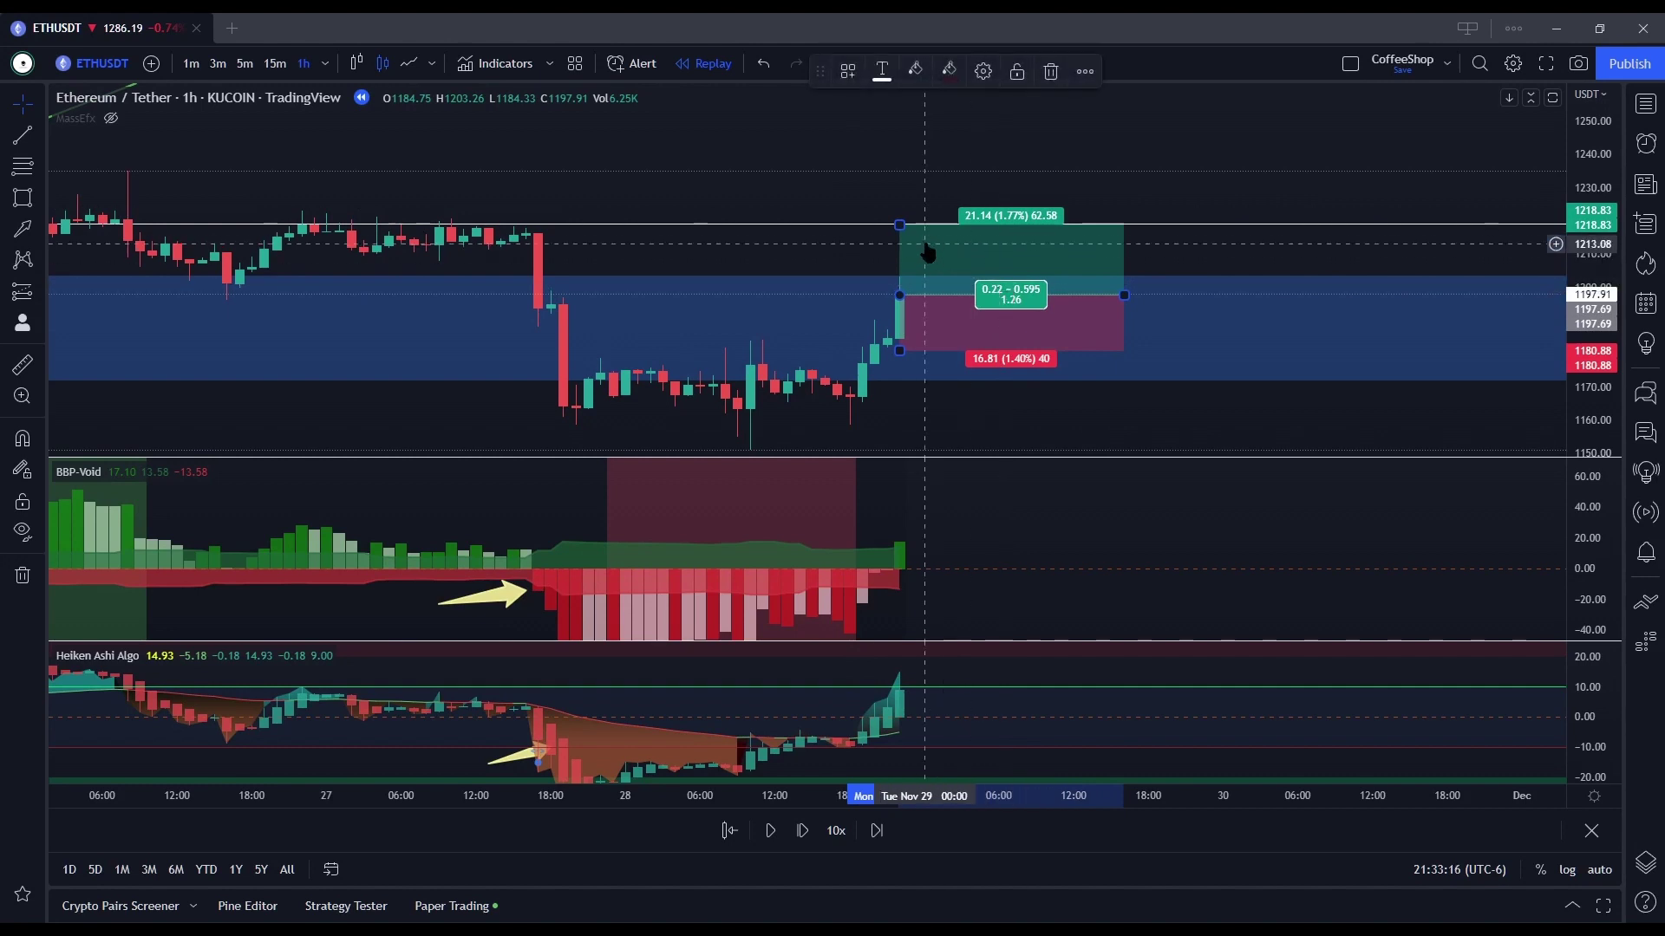
pyautogui.moveTo(899, 224); pyautogui.dragTo(893, 170)
pyautogui.scroll(-4, 893, 170)
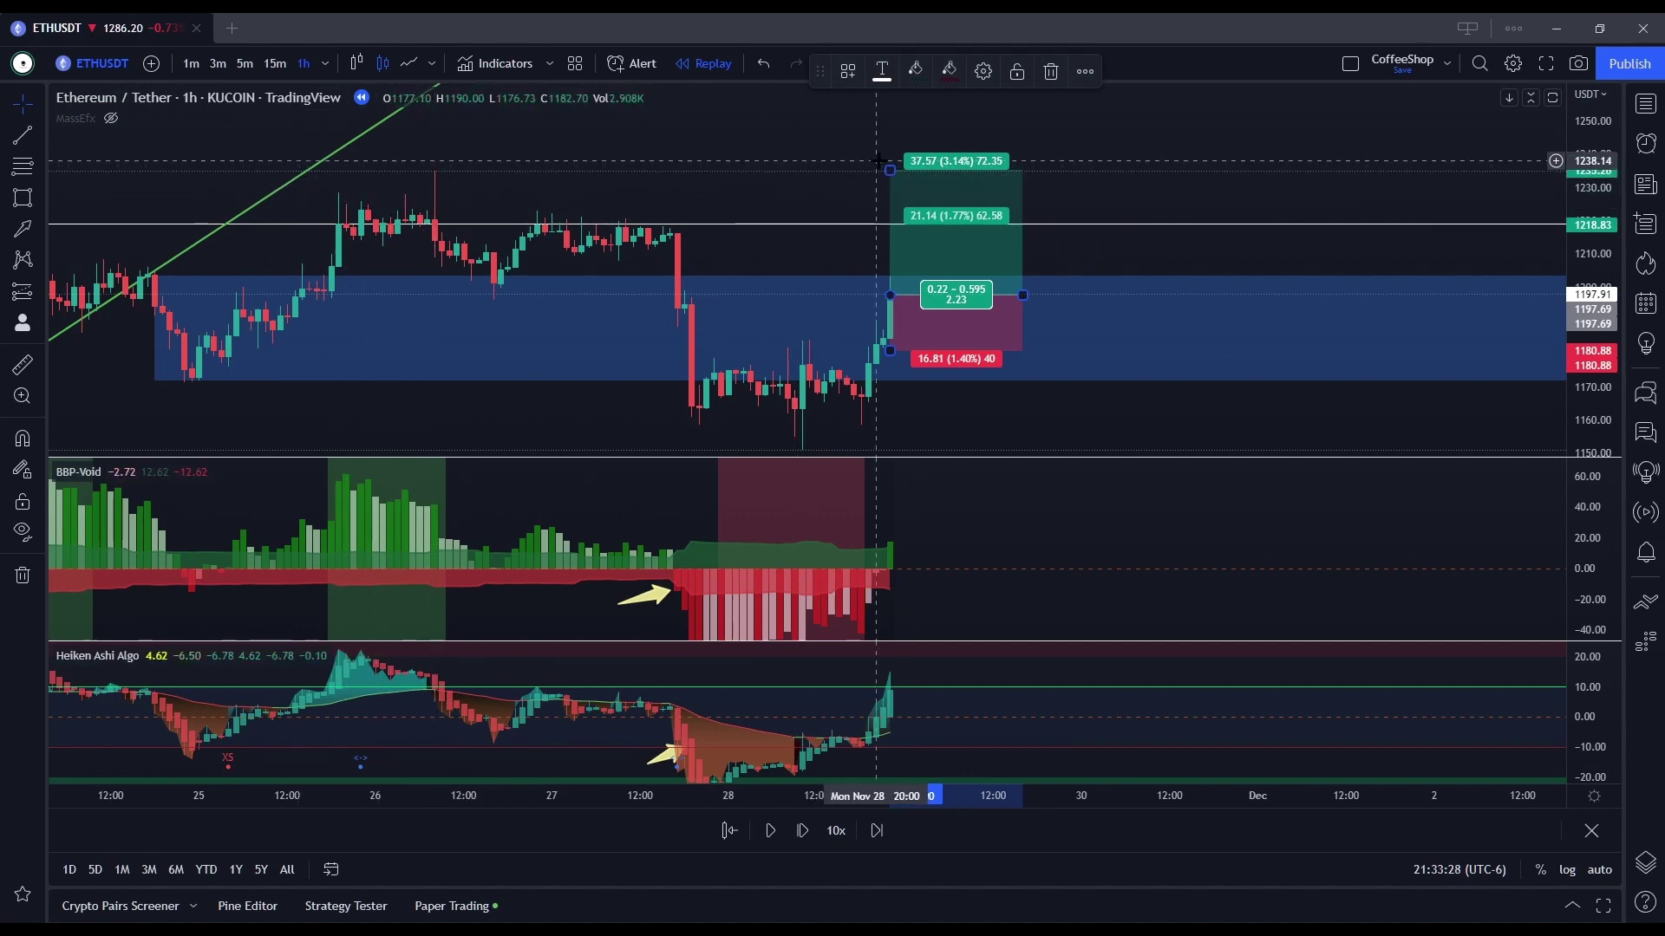
pyautogui.moveTo(890, 170); pyautogui.dragTo(896, 192)
pyautogui.click(851, 191)
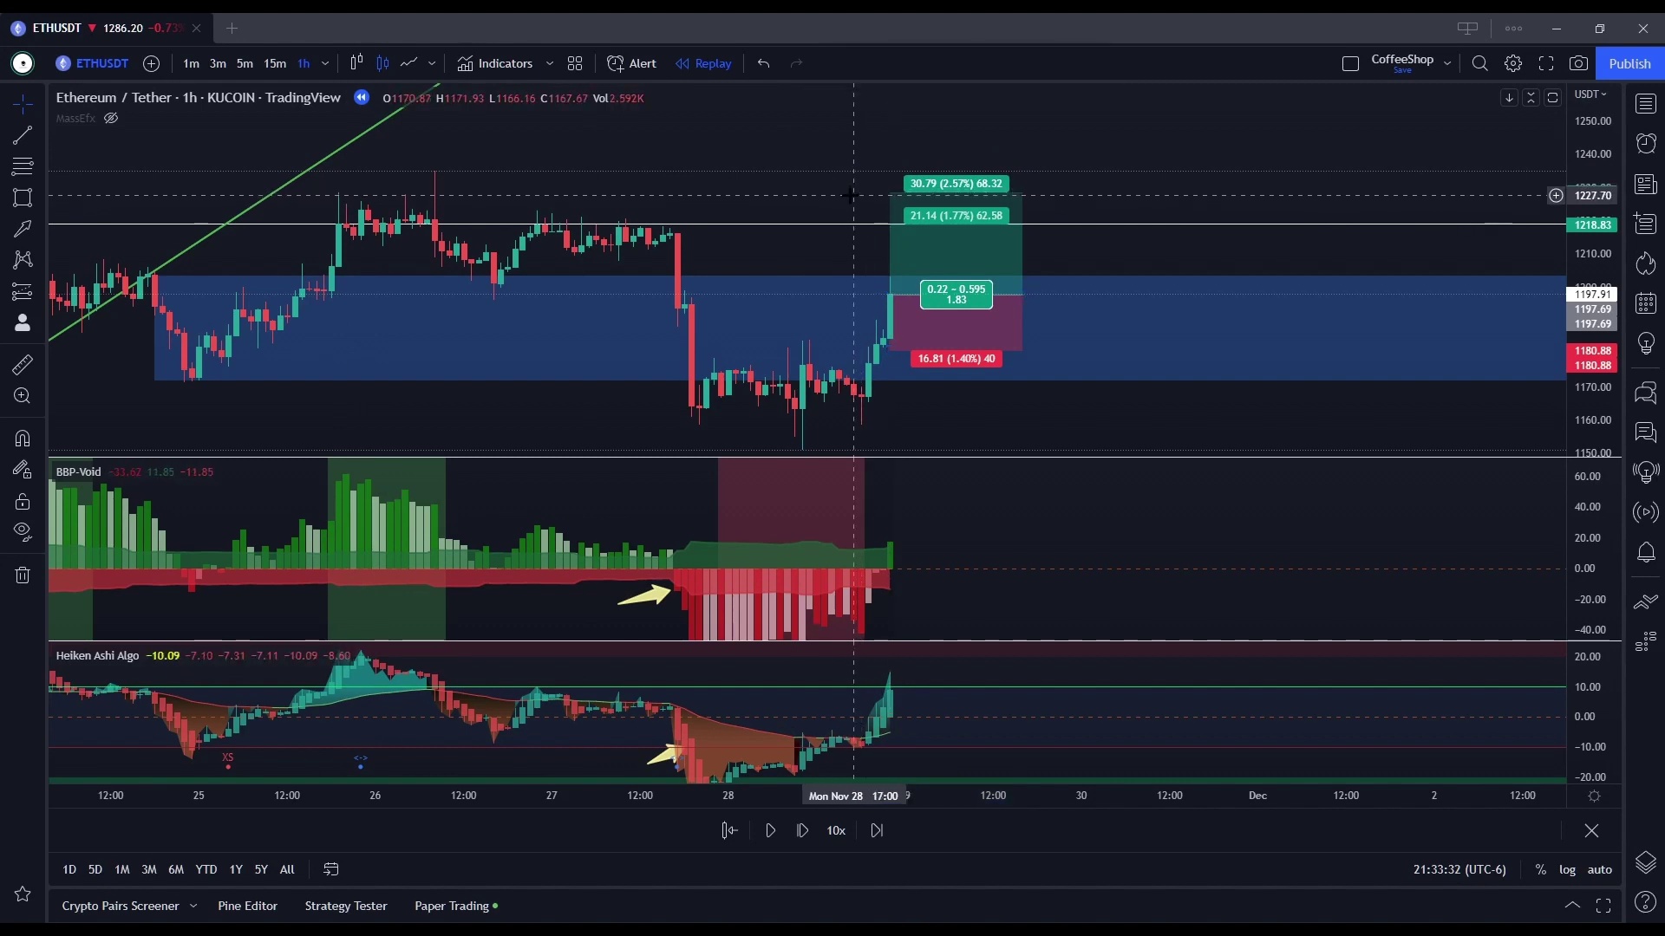
pyautogui.moveTo(1022, 296); pyautogui.dragTo(1309, 291)
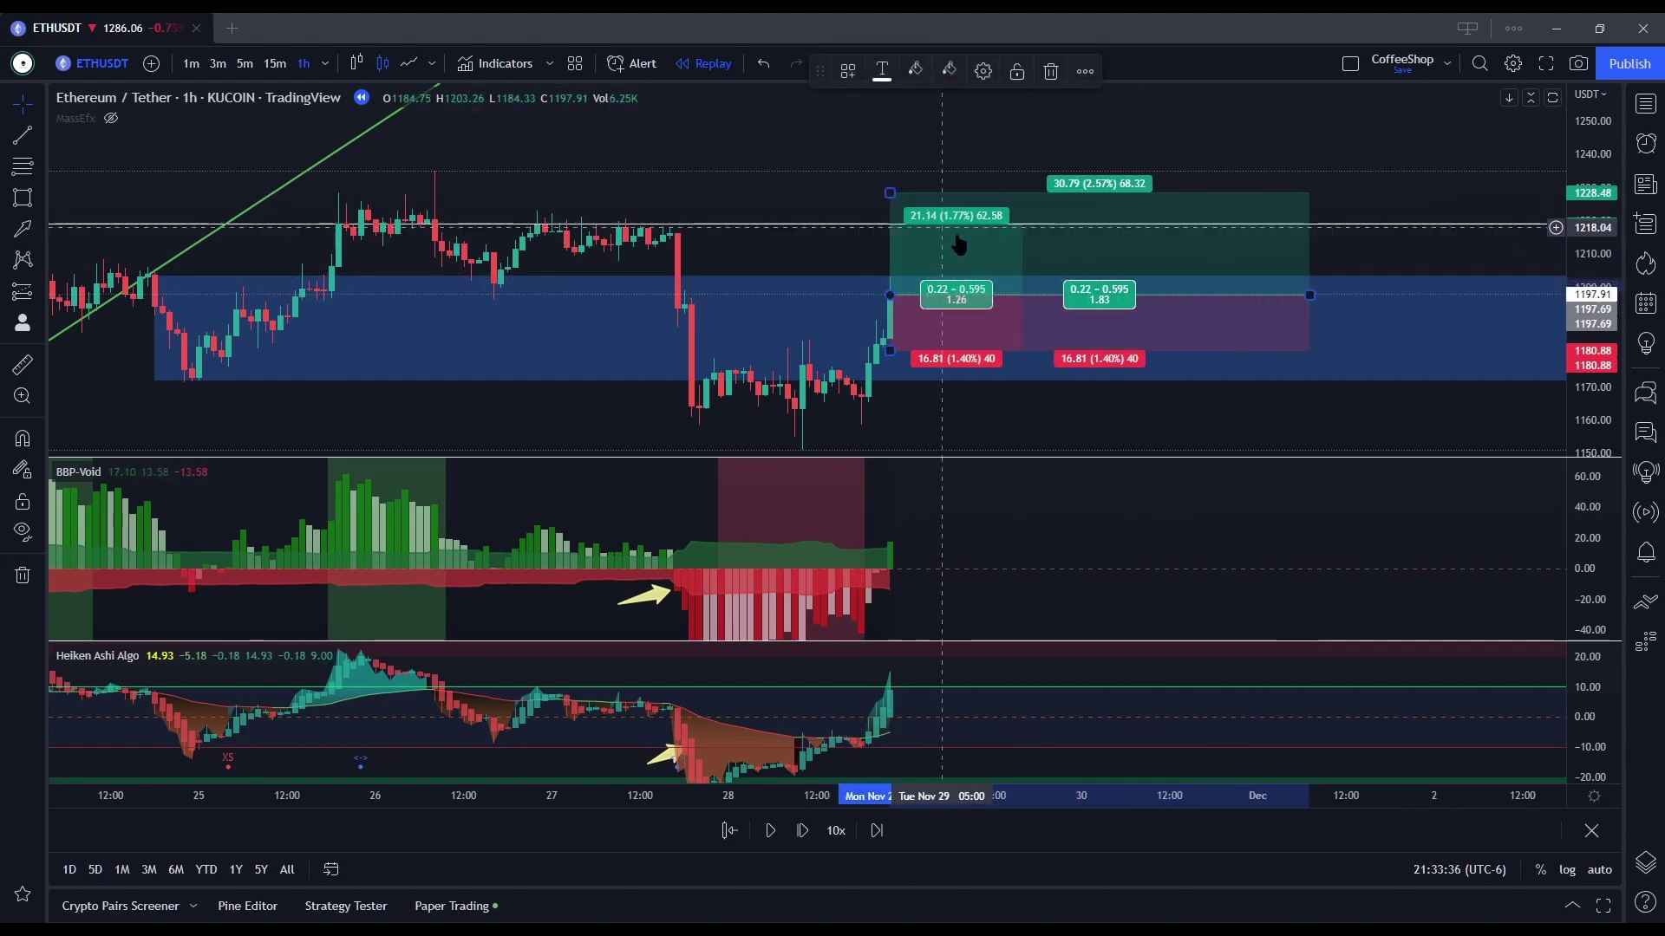
# Step: Advance the replay candle by candle to Nov 29 10:00 to follow price through both long positions
pyautogui.scroll(3, 910, 434)
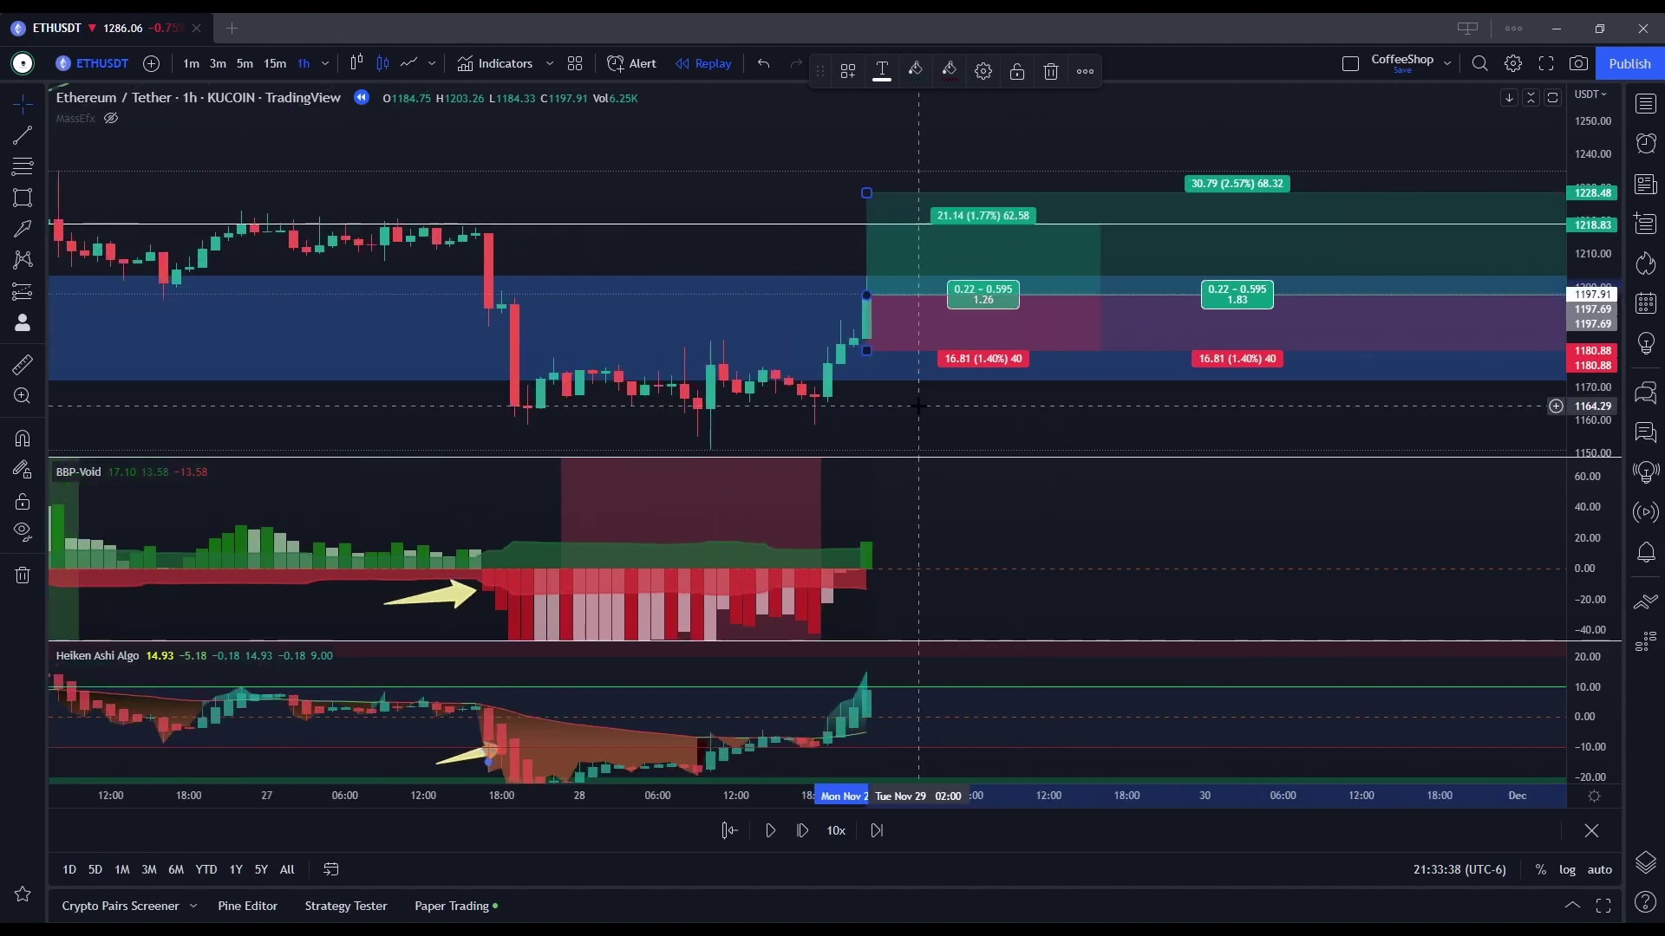
pyautogui.click(802, 831)
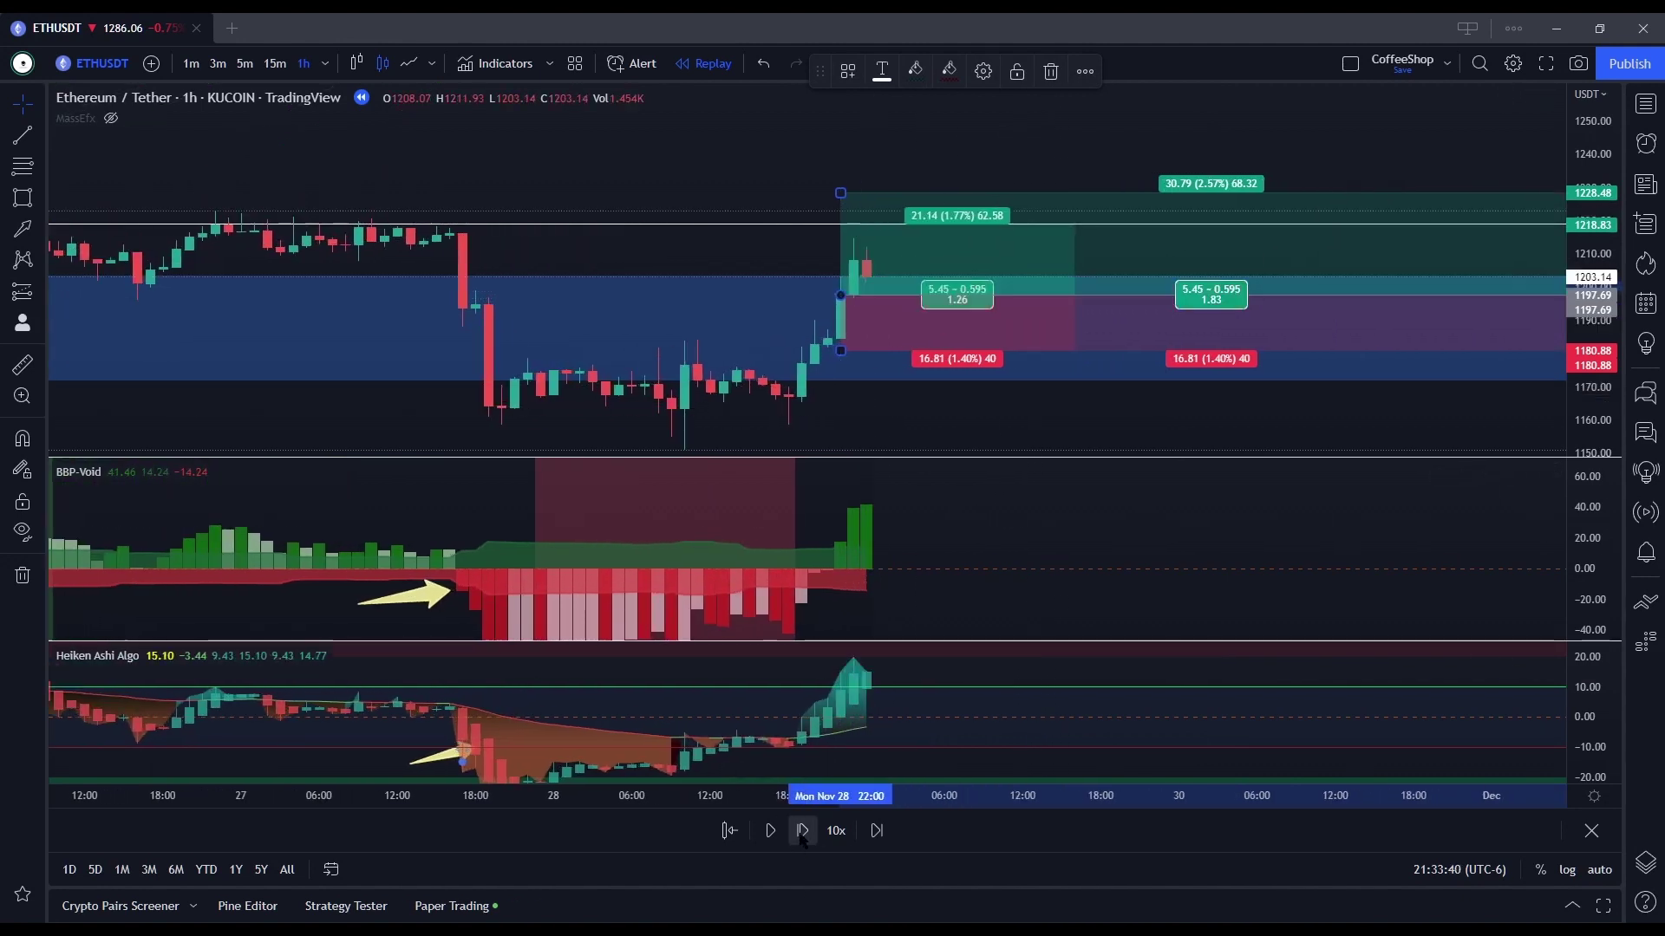
pyautogui.click(802, 830)
pyautogui.click(802, 831)
pyautogui.click(802, 831)
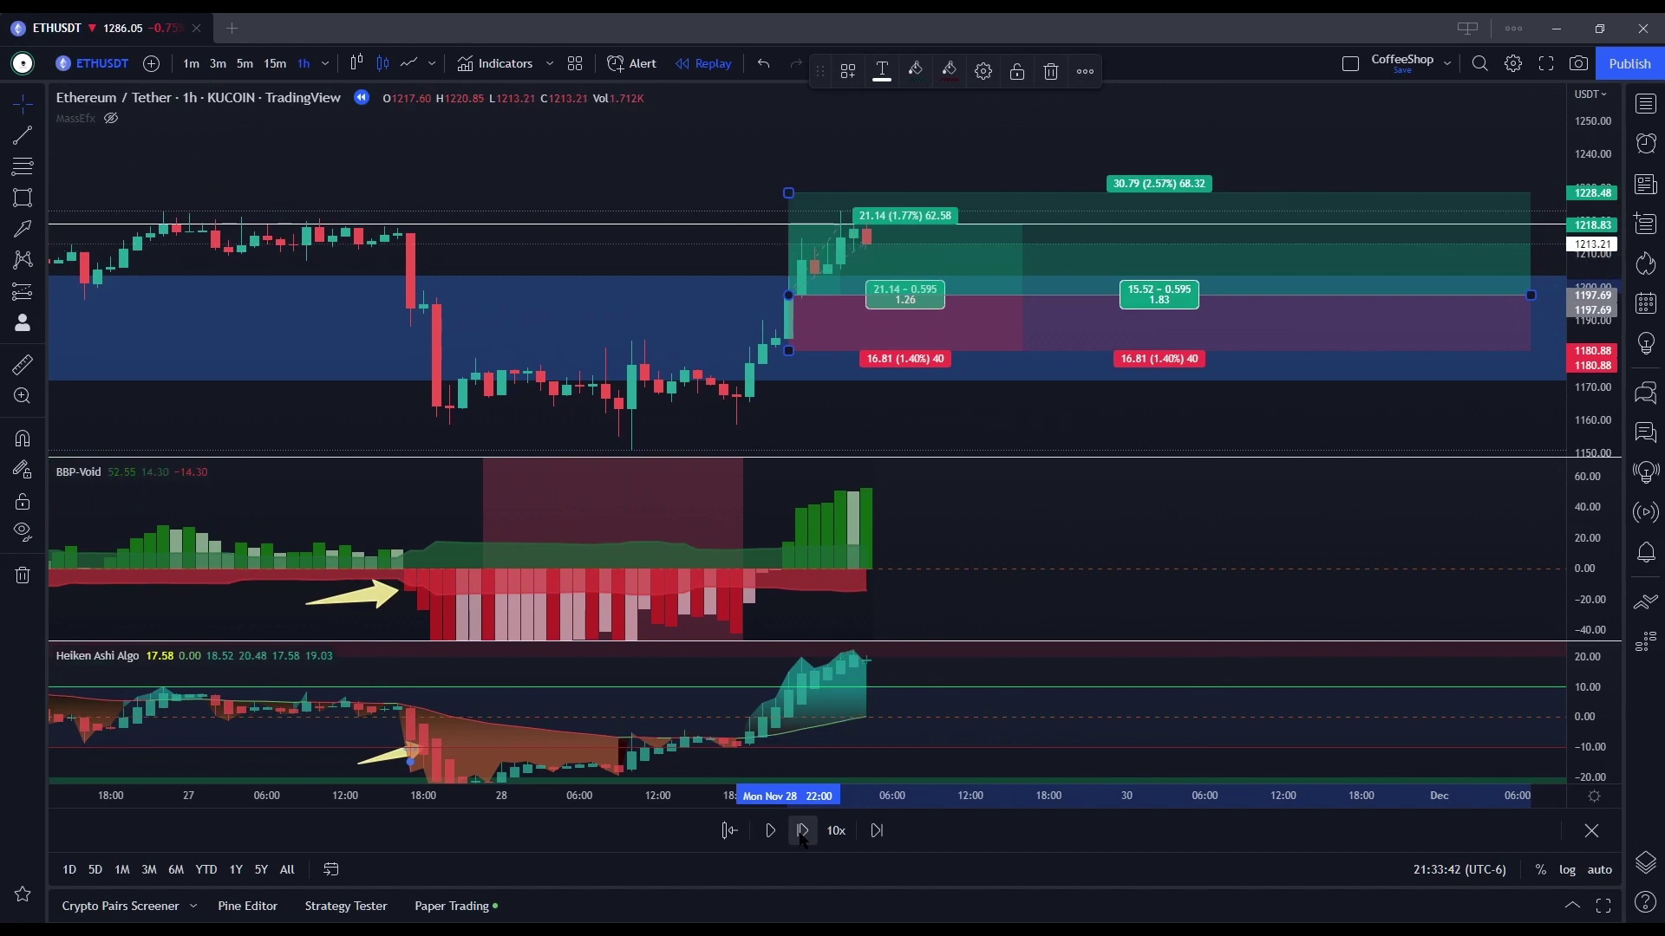
pyautogui.click(802, 830)
pyautogui.click(802, 831)
pyautogui.click(802, 830)
pyautogui.click(802, 830)
pyautogui.click(802, 831)
pyautogui.click(802, 831)
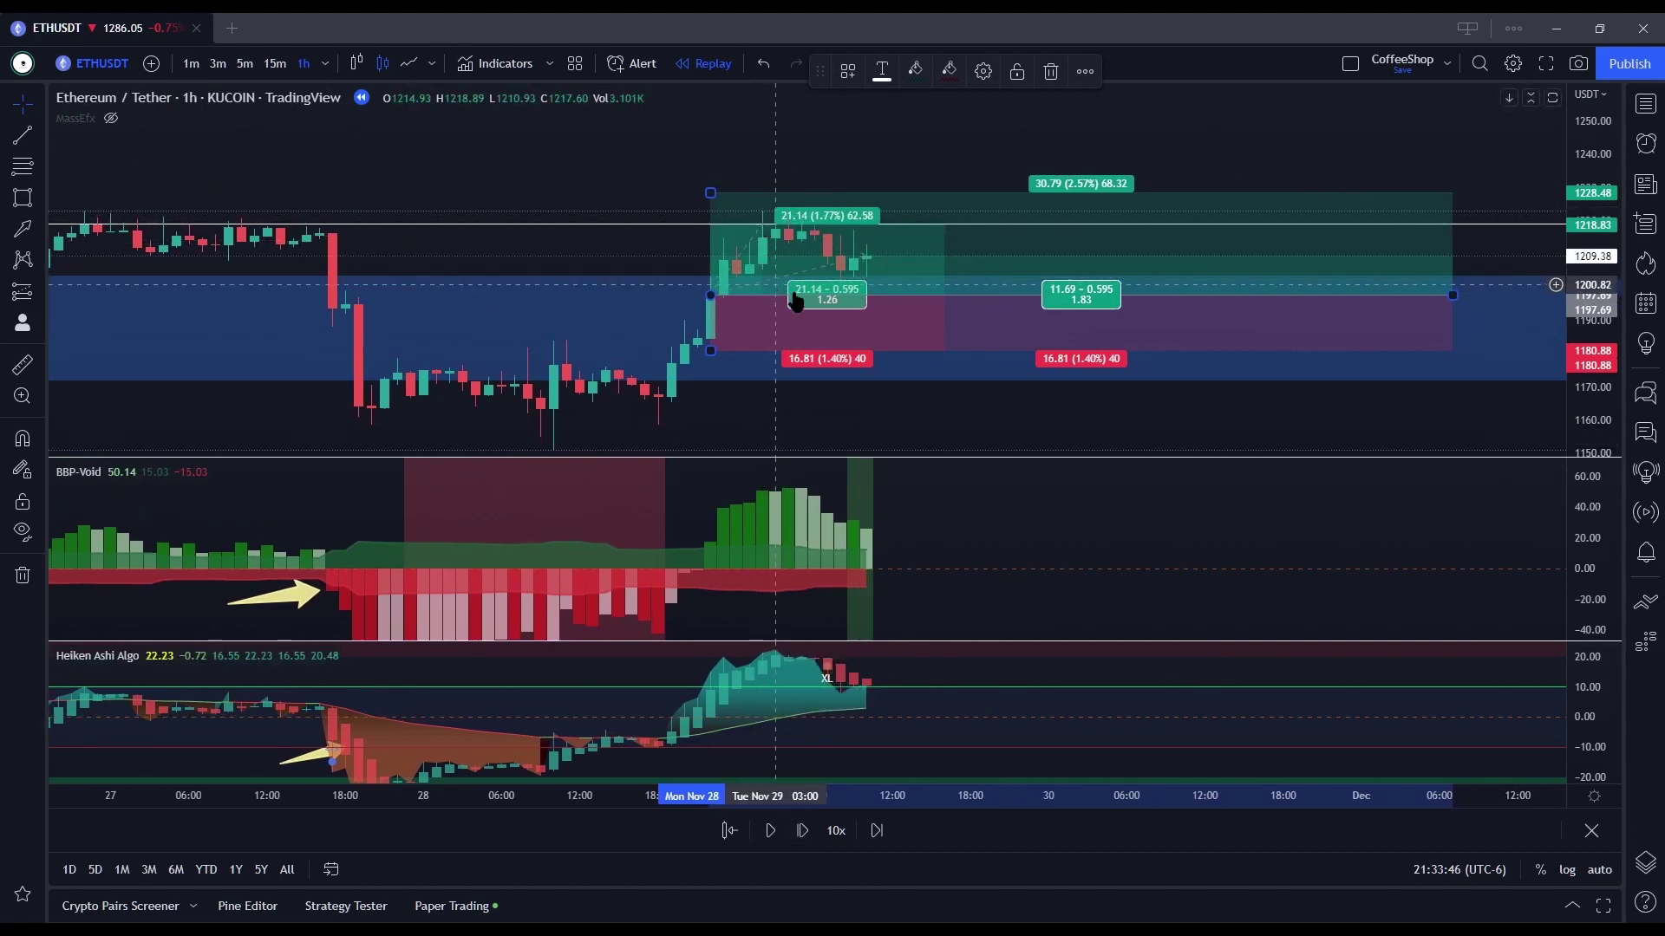
# Step: Start the larger long position at Nov 29 00:00 with entry 1197.43, and end the smaller one at Nov 29 10:00
pyautogui.moveTo(713, 301); pyautogui.dragTo(722, 301)
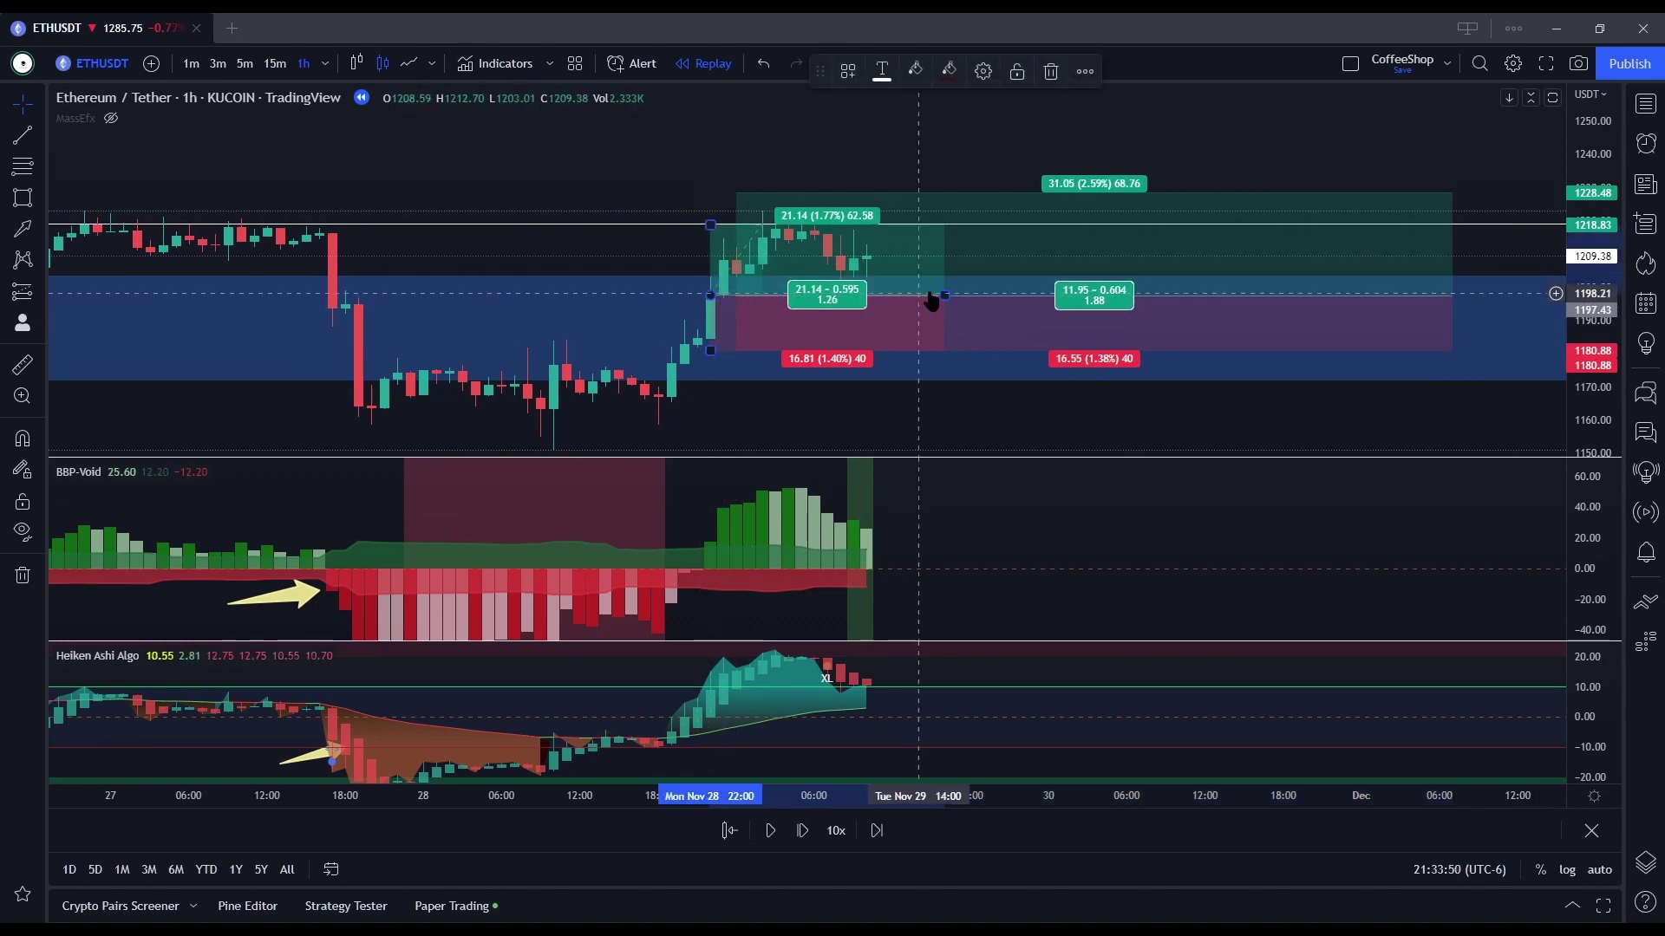
pyautogui.moveTo(944, 295); pyautogui.dragTo(867, 296)
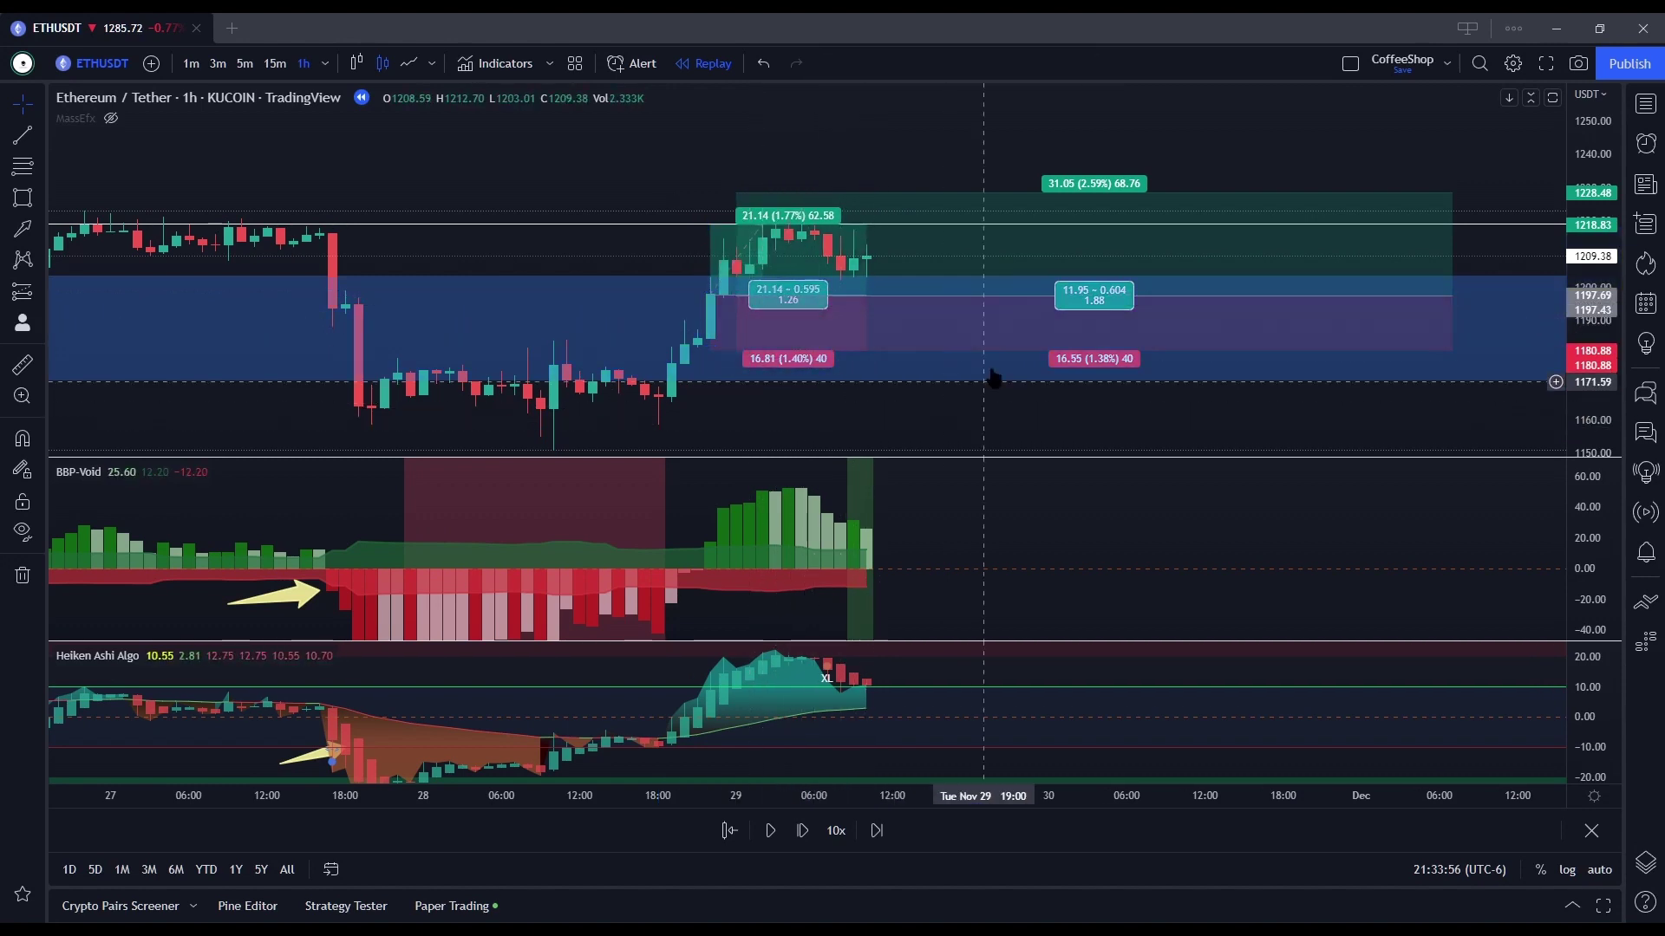
pyautogui.click(1032, 329)
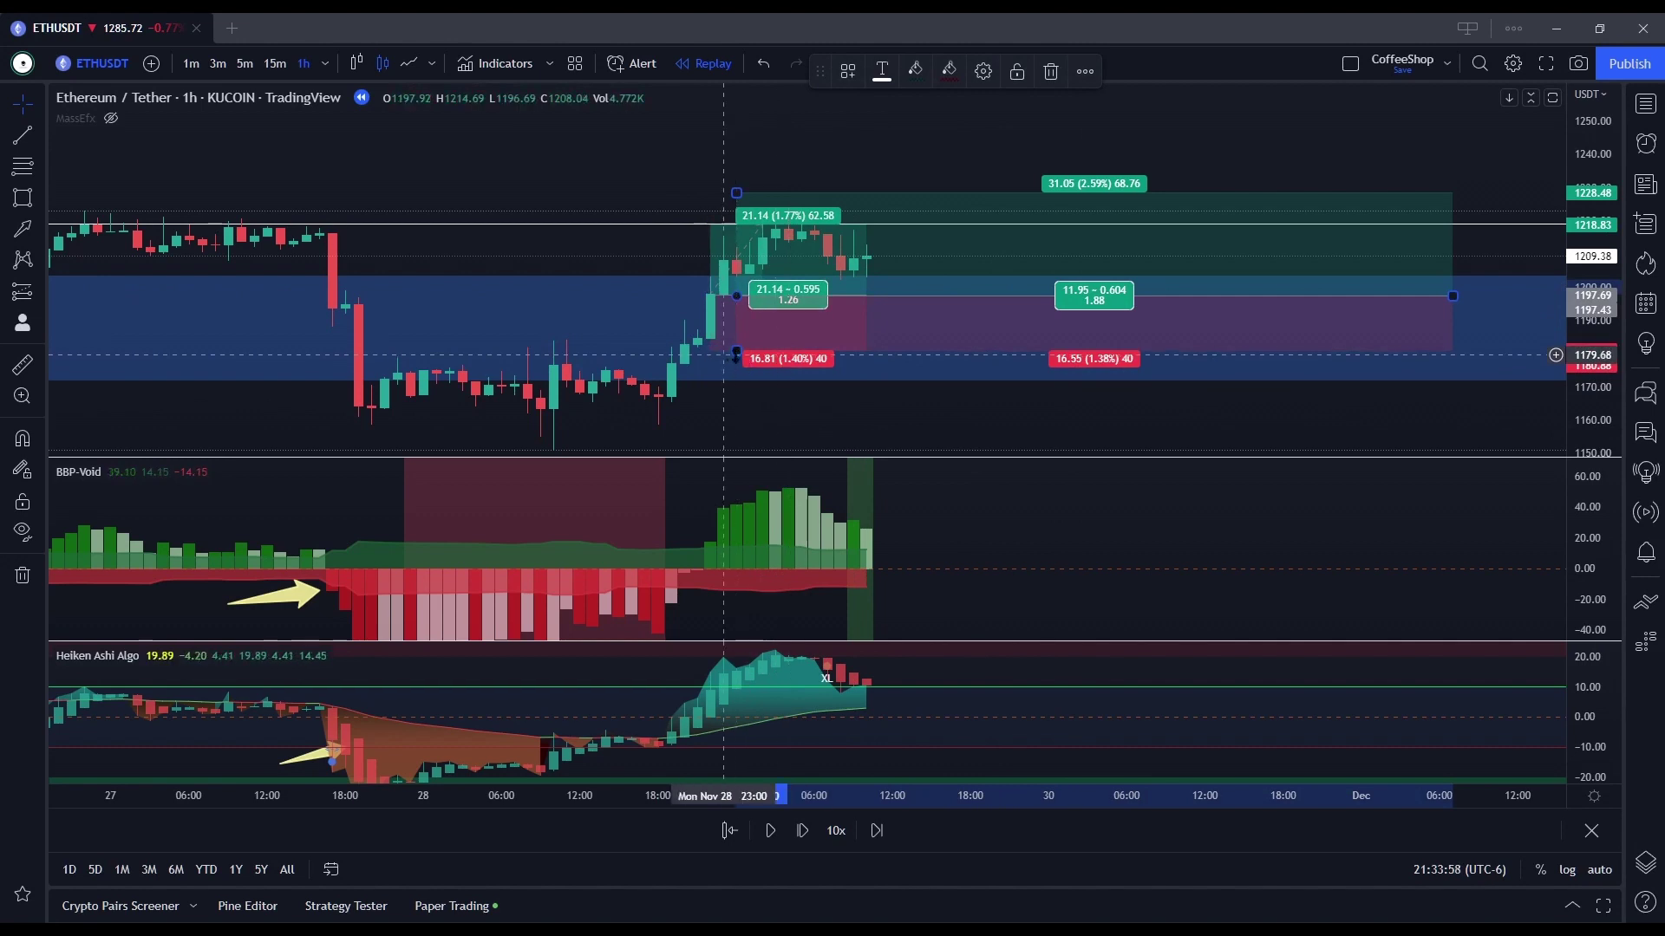
# Step: Lower the larger long position's stop to 1155.42 and run the replay forward to the Nov 29 18:00 candle
pyautogui.moveTo(736, 351); pyautogui.dragTo(743, 435)
pyautogui.click(693, 432)
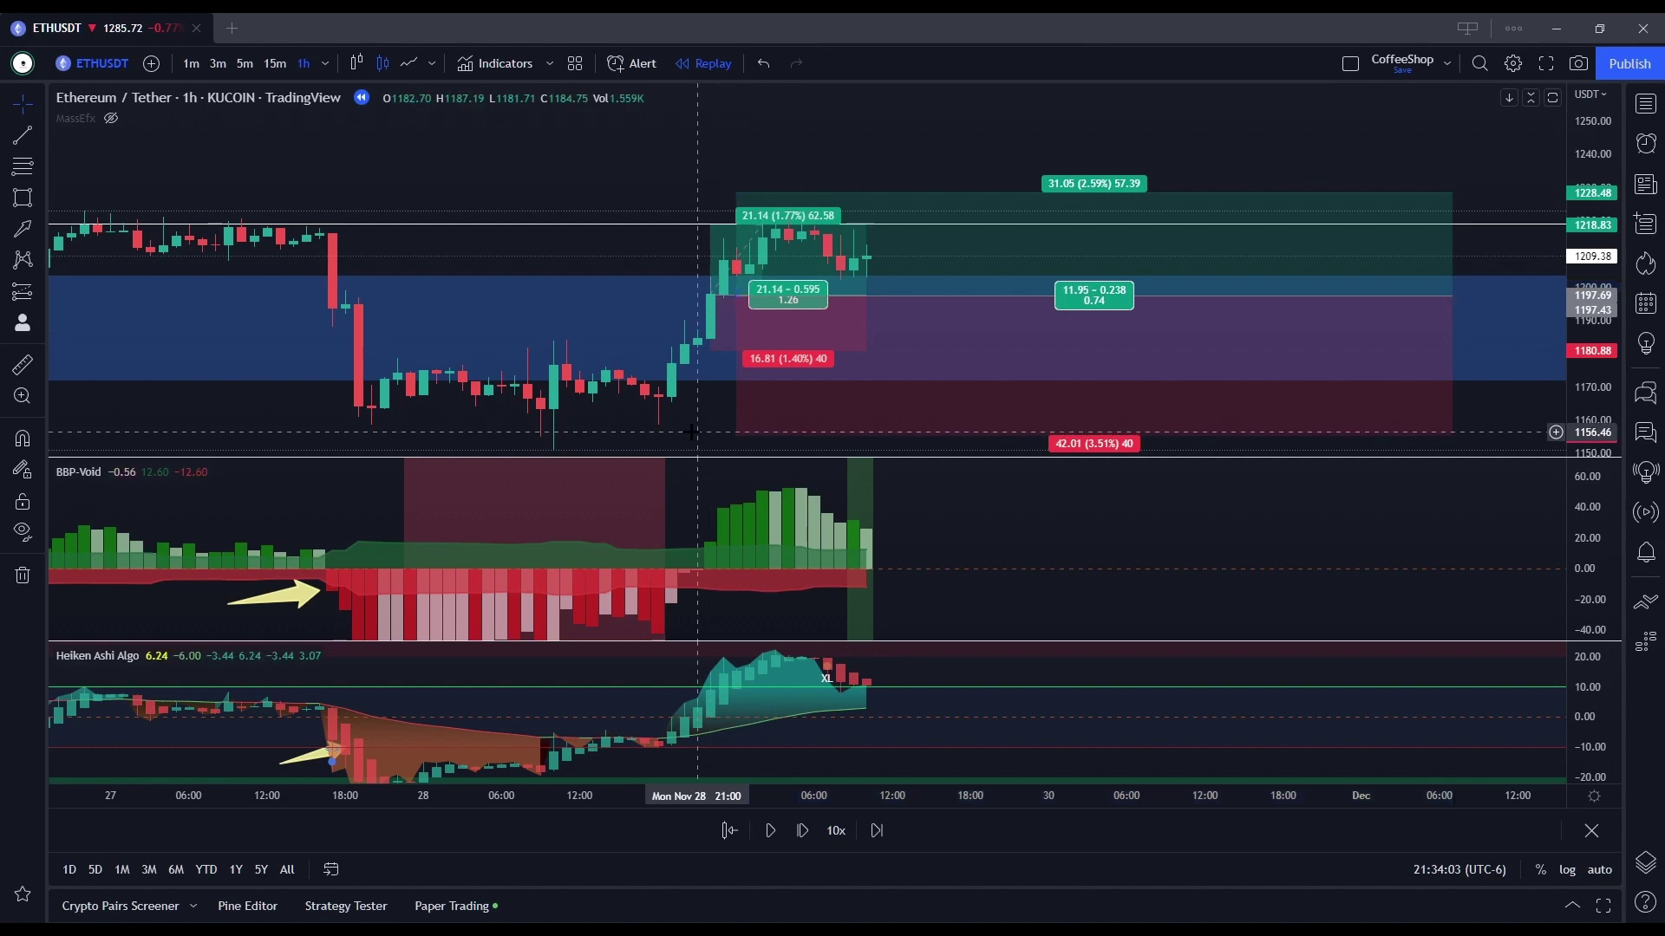
pyautogui.click(769, 832)
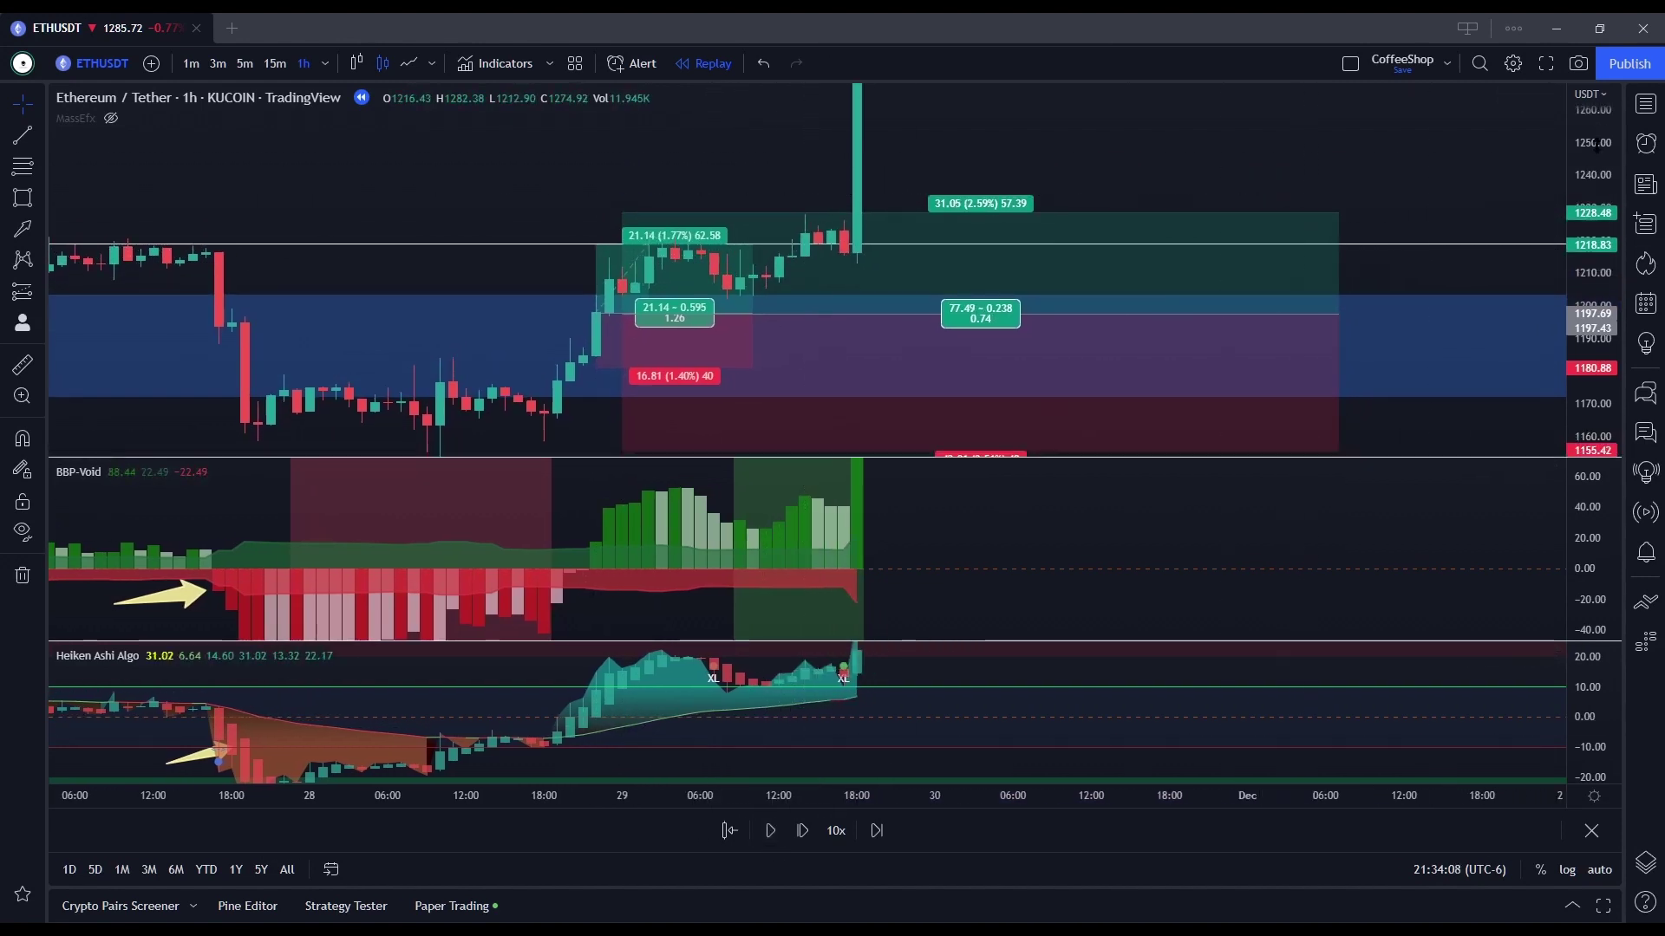
# Step: Examine the breakout candle, the Nov 28 22:00 entry area and the earlier price and indicator action back to Nov 25
pyautogui.moveTo(1411, 196); pyautogui.dragTo(1416, 223)
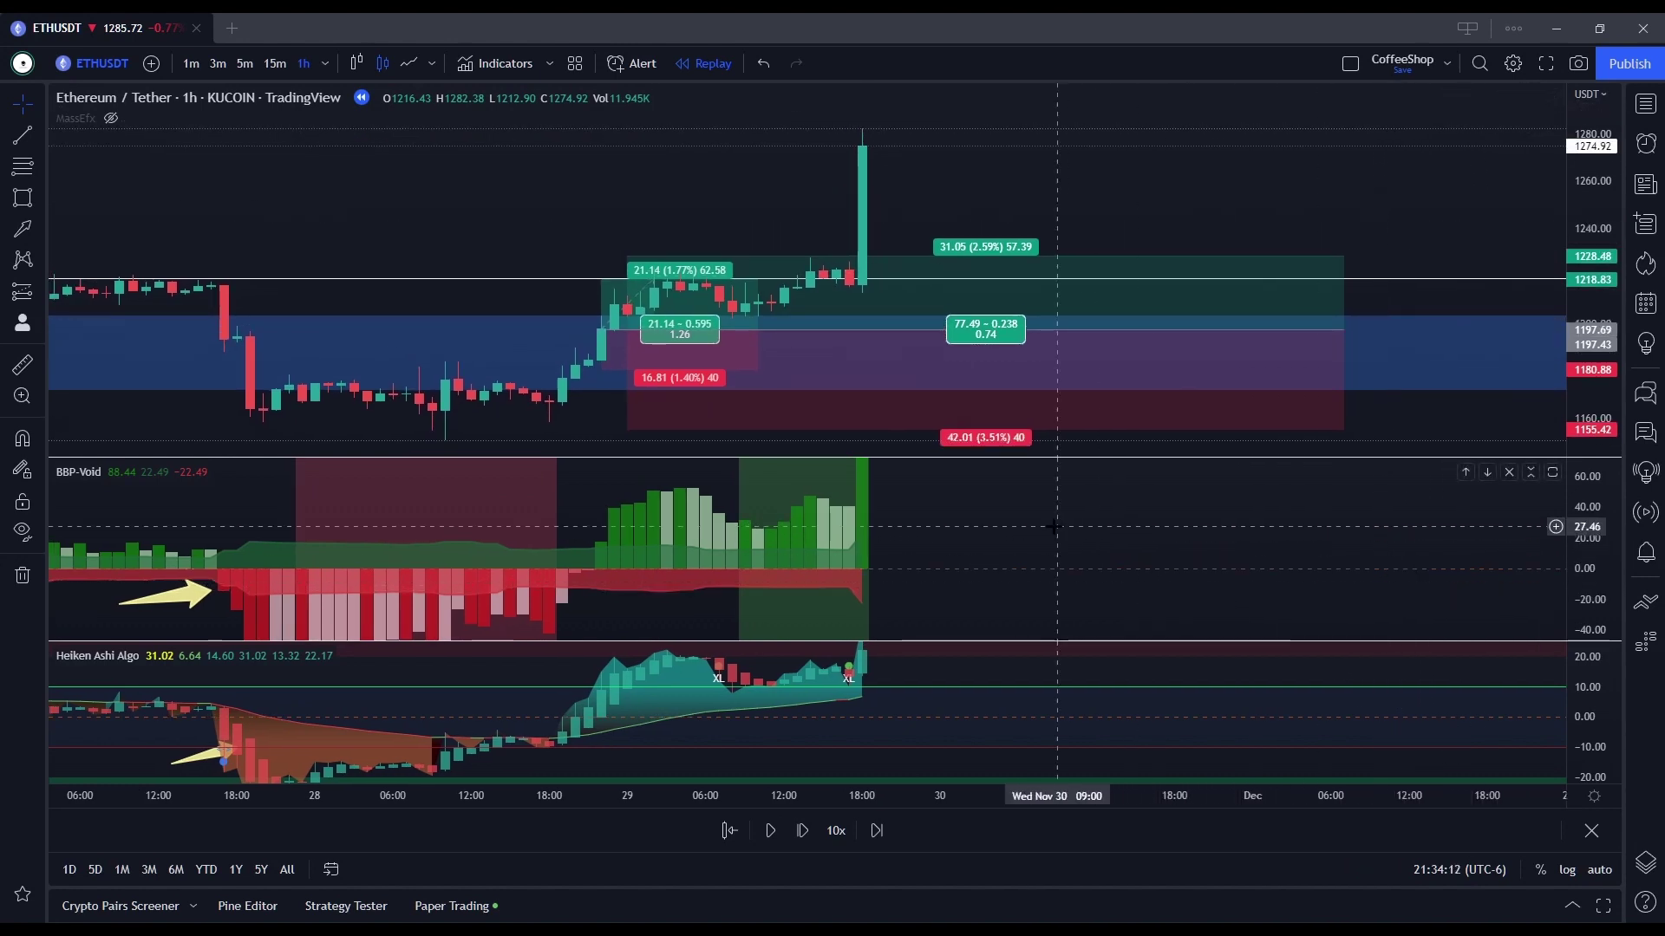
pyautogui.moveTo(1053, 526); pyautogui.dragTo(1132, 518)
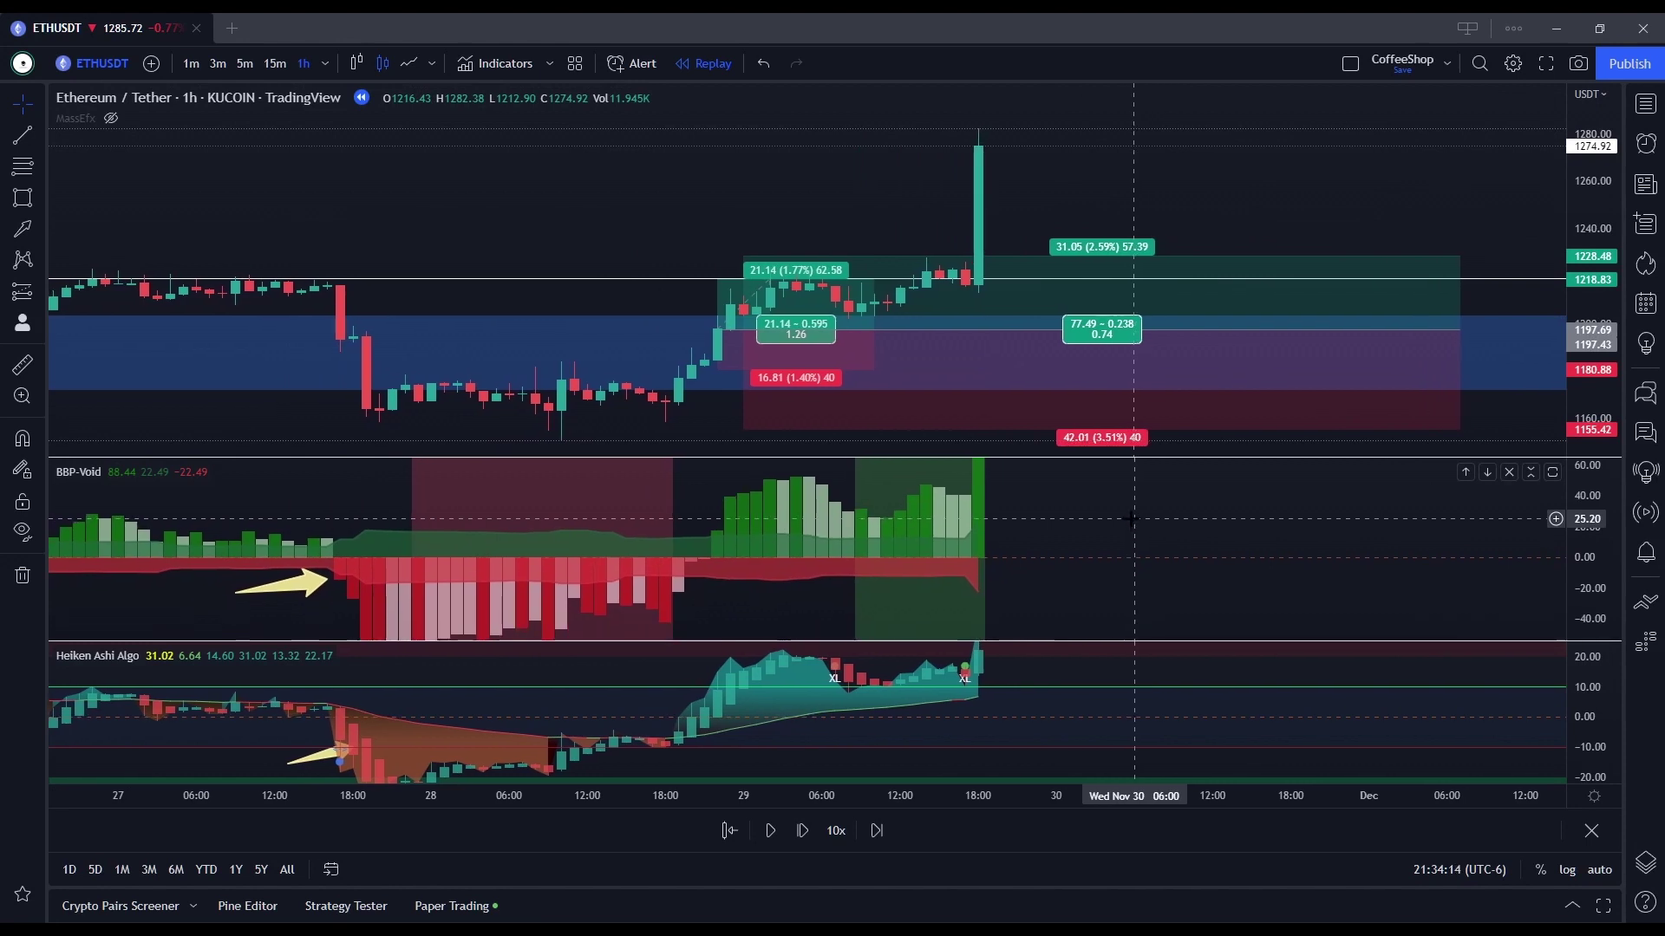
pyautogui.moveTo(1078, 513); pyautogui.dragTo(1114, 513)
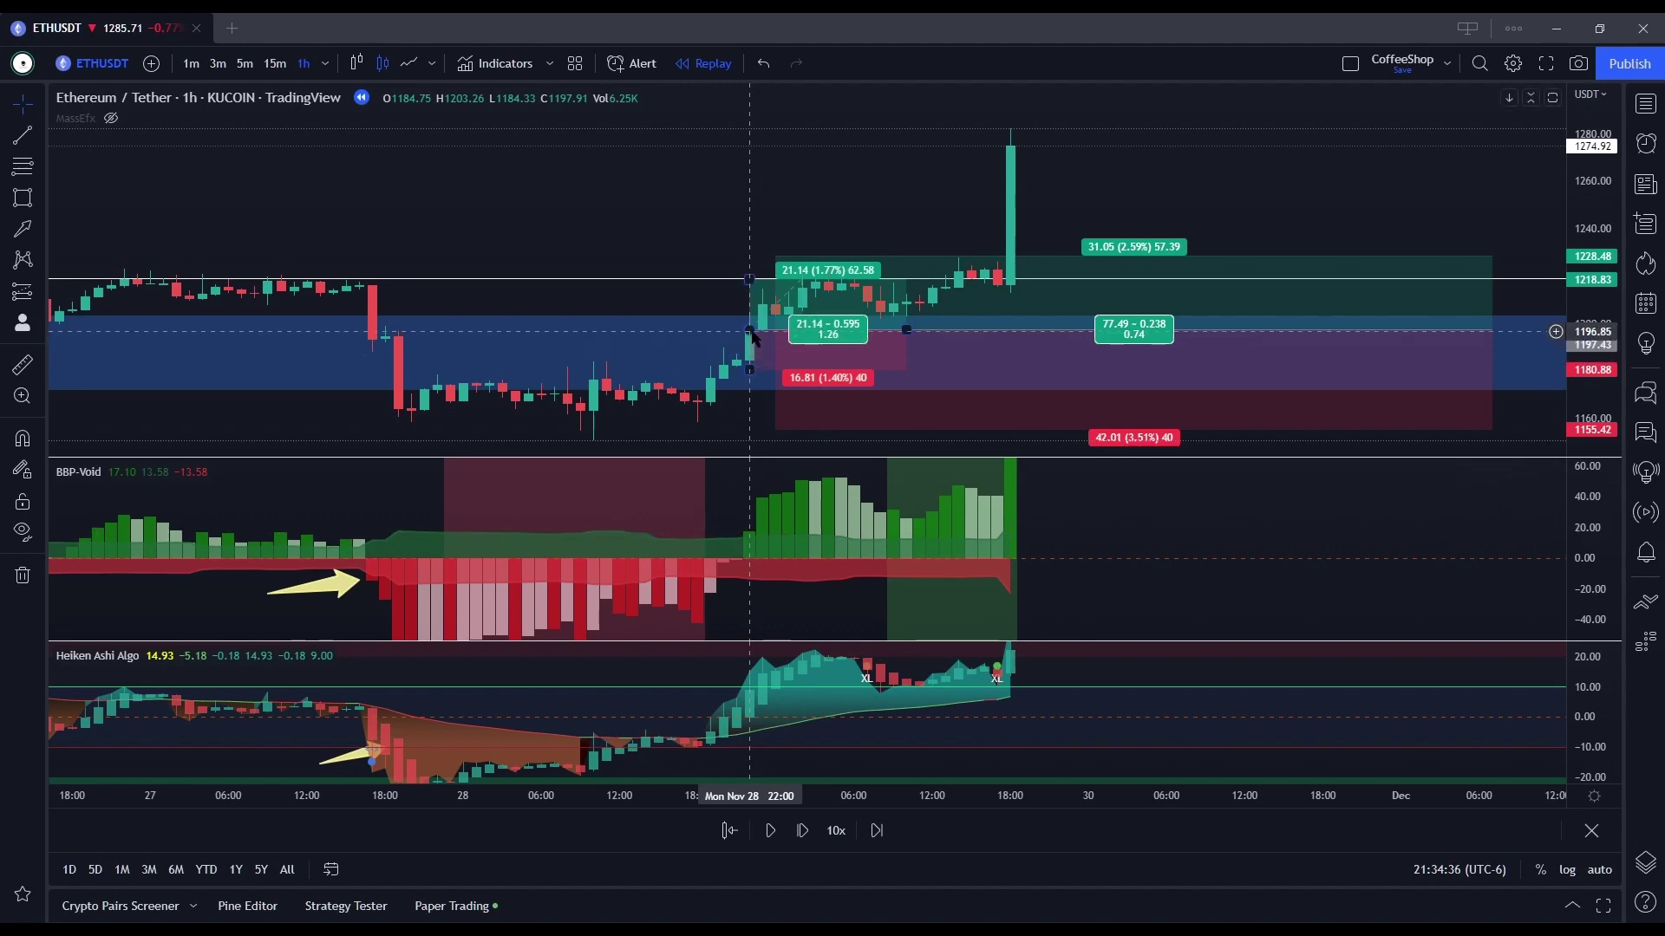
pyautogui.scroll(2, 761, 511)
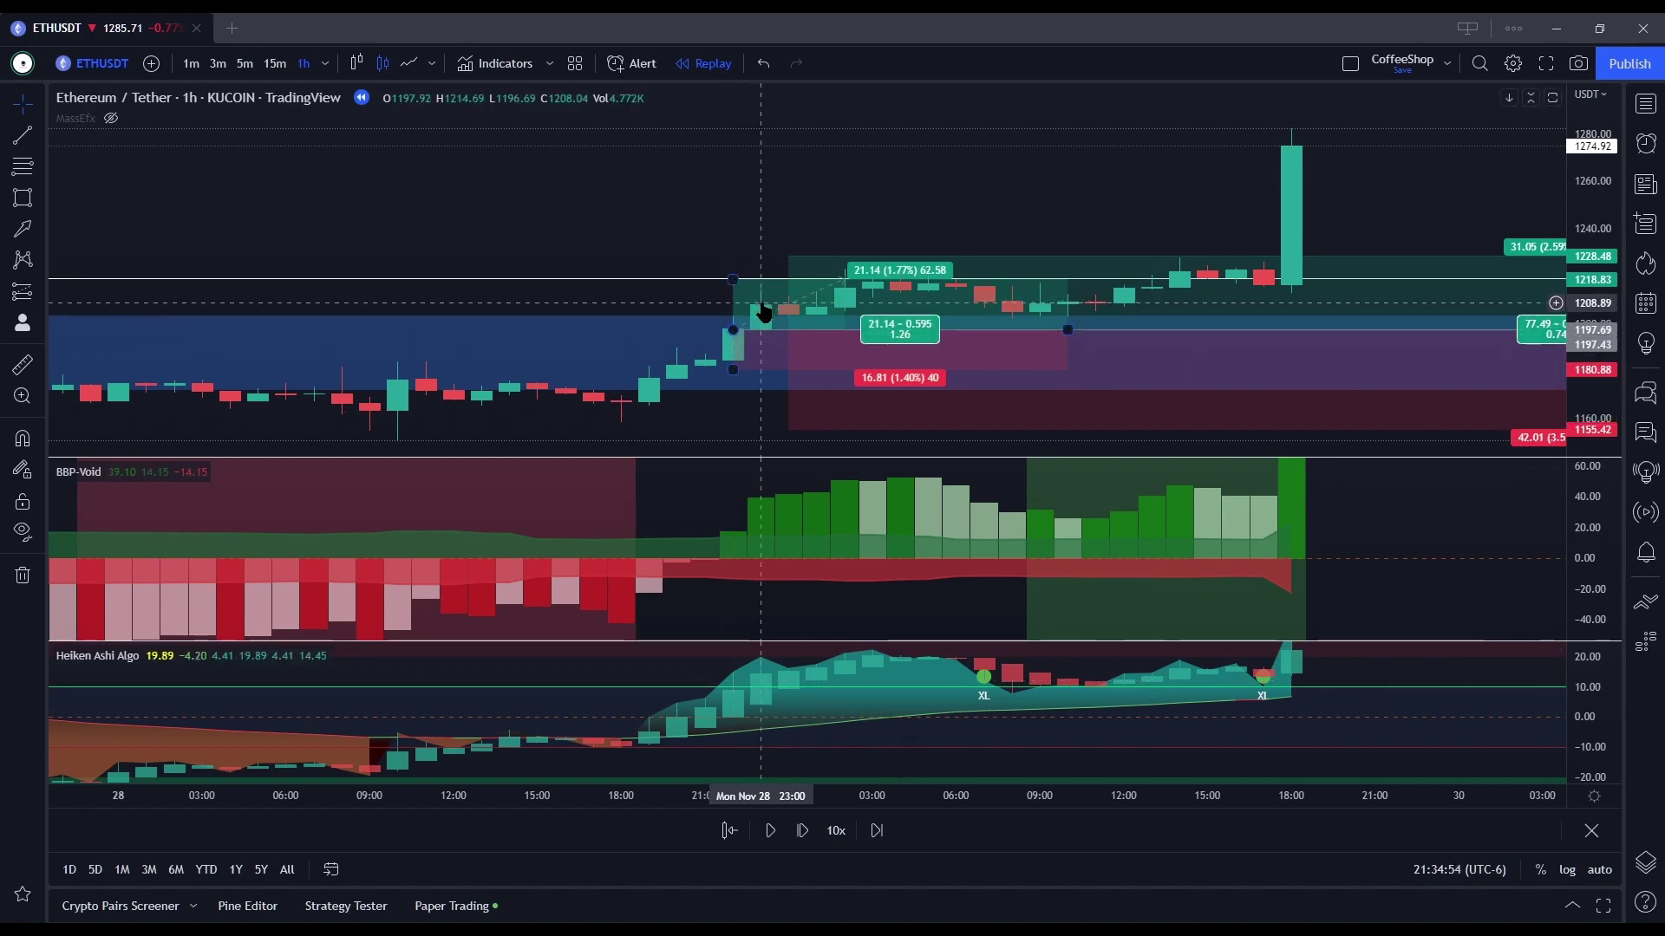
pyautogui.scroll(-5, 762, 312)
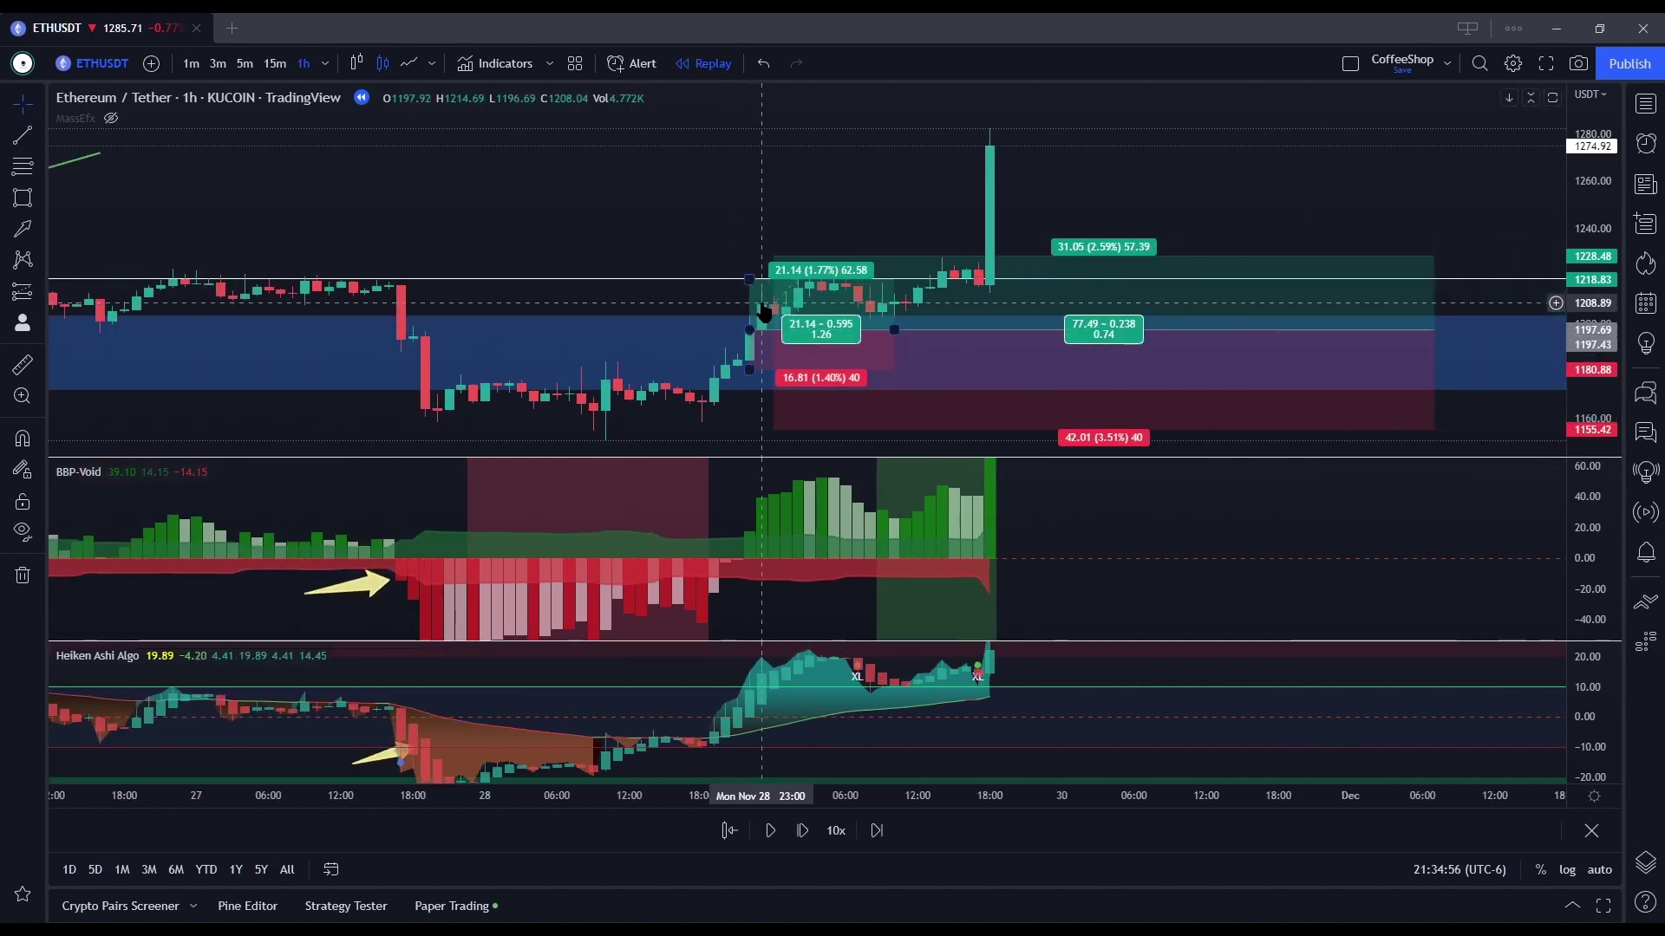
pyautogui.moveTo(688, 685); pyautogui.dragTo(952, 667)
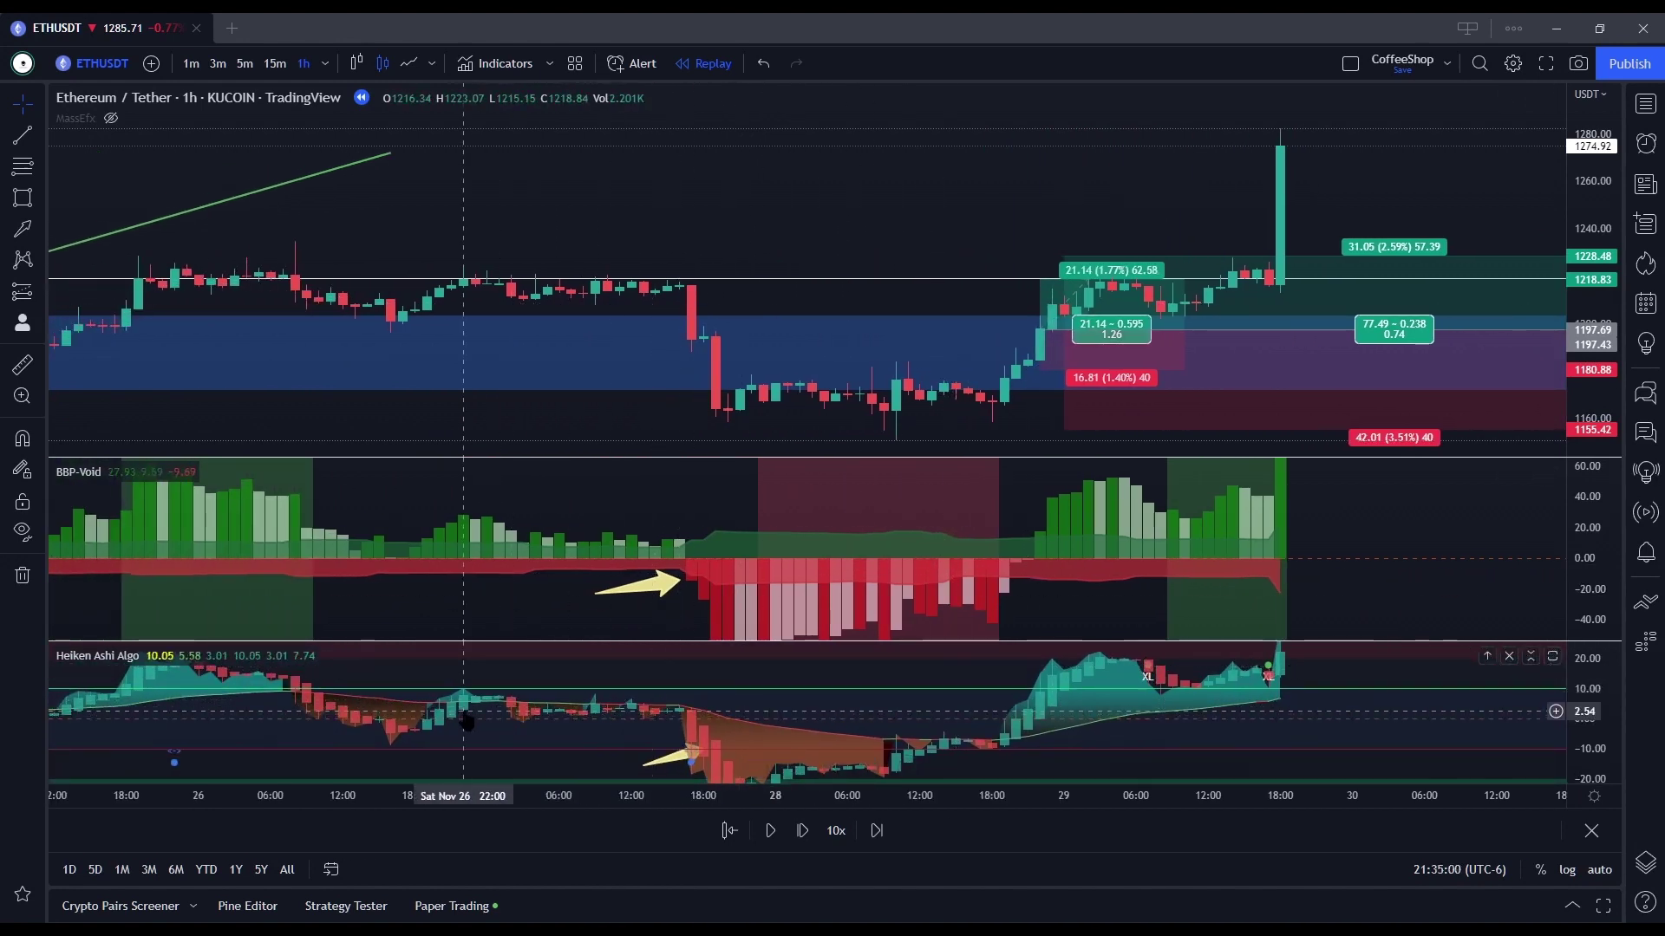
pyautogui.moveTo(414, 676); pyautogui.dragTo(568, 685)
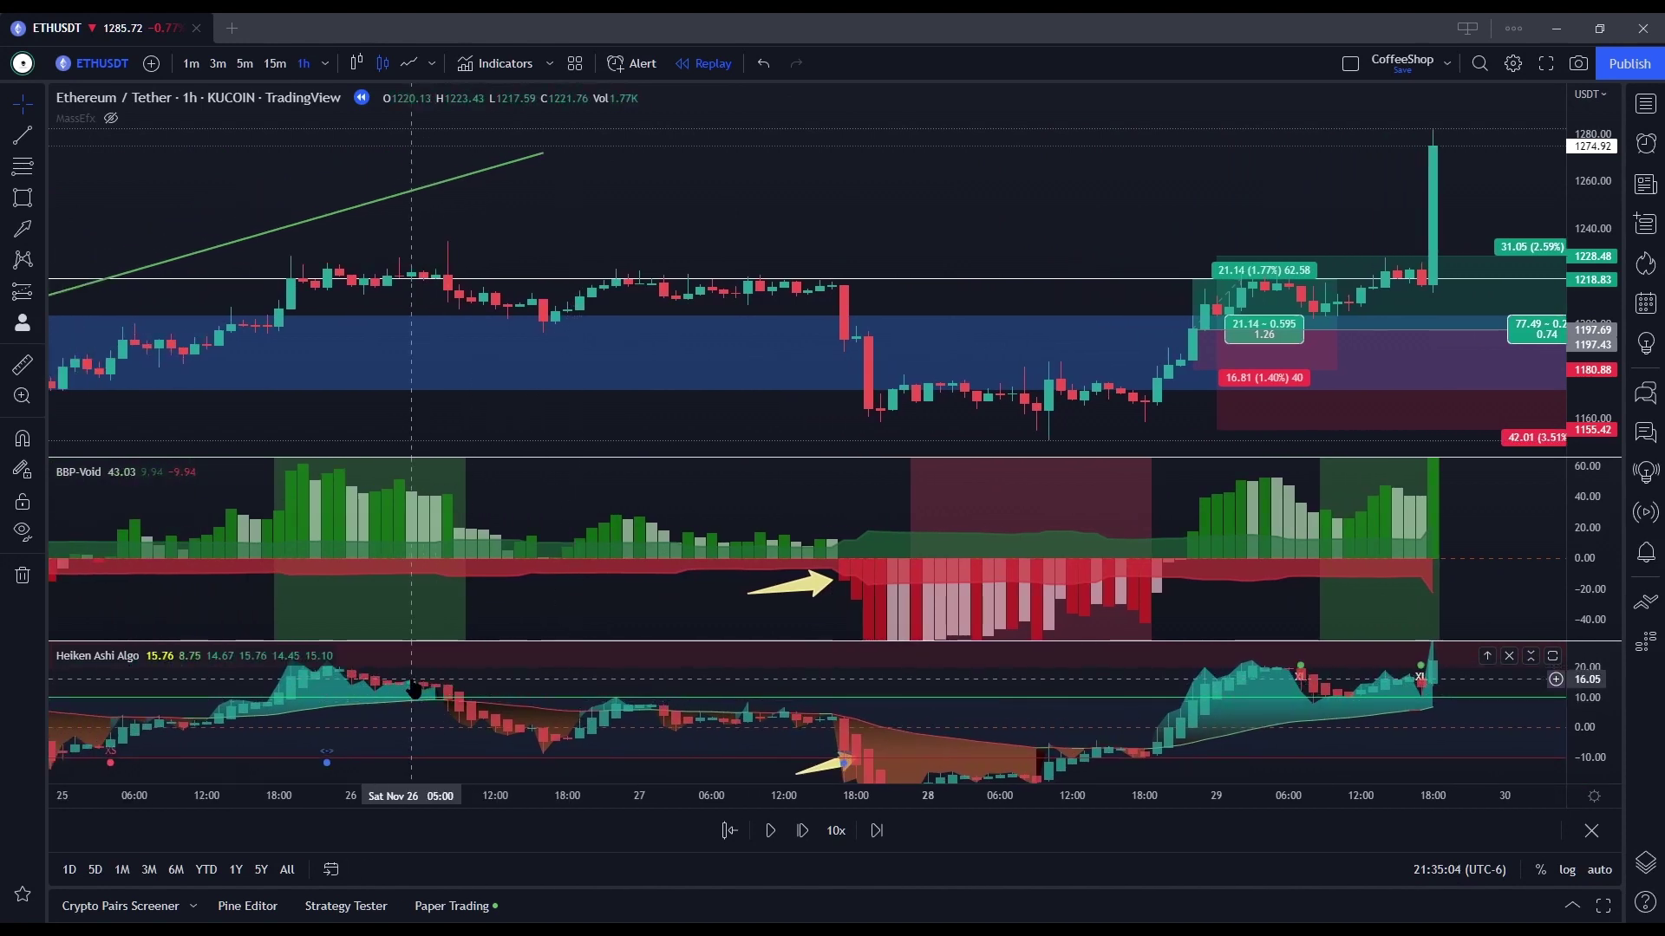
# Step: Add a horizontal line at about 1221.30 and move the smaller long position to Nov 29 06:00 with entry 1197.92 and target 1219.06
pyautogui.click(411, 284)
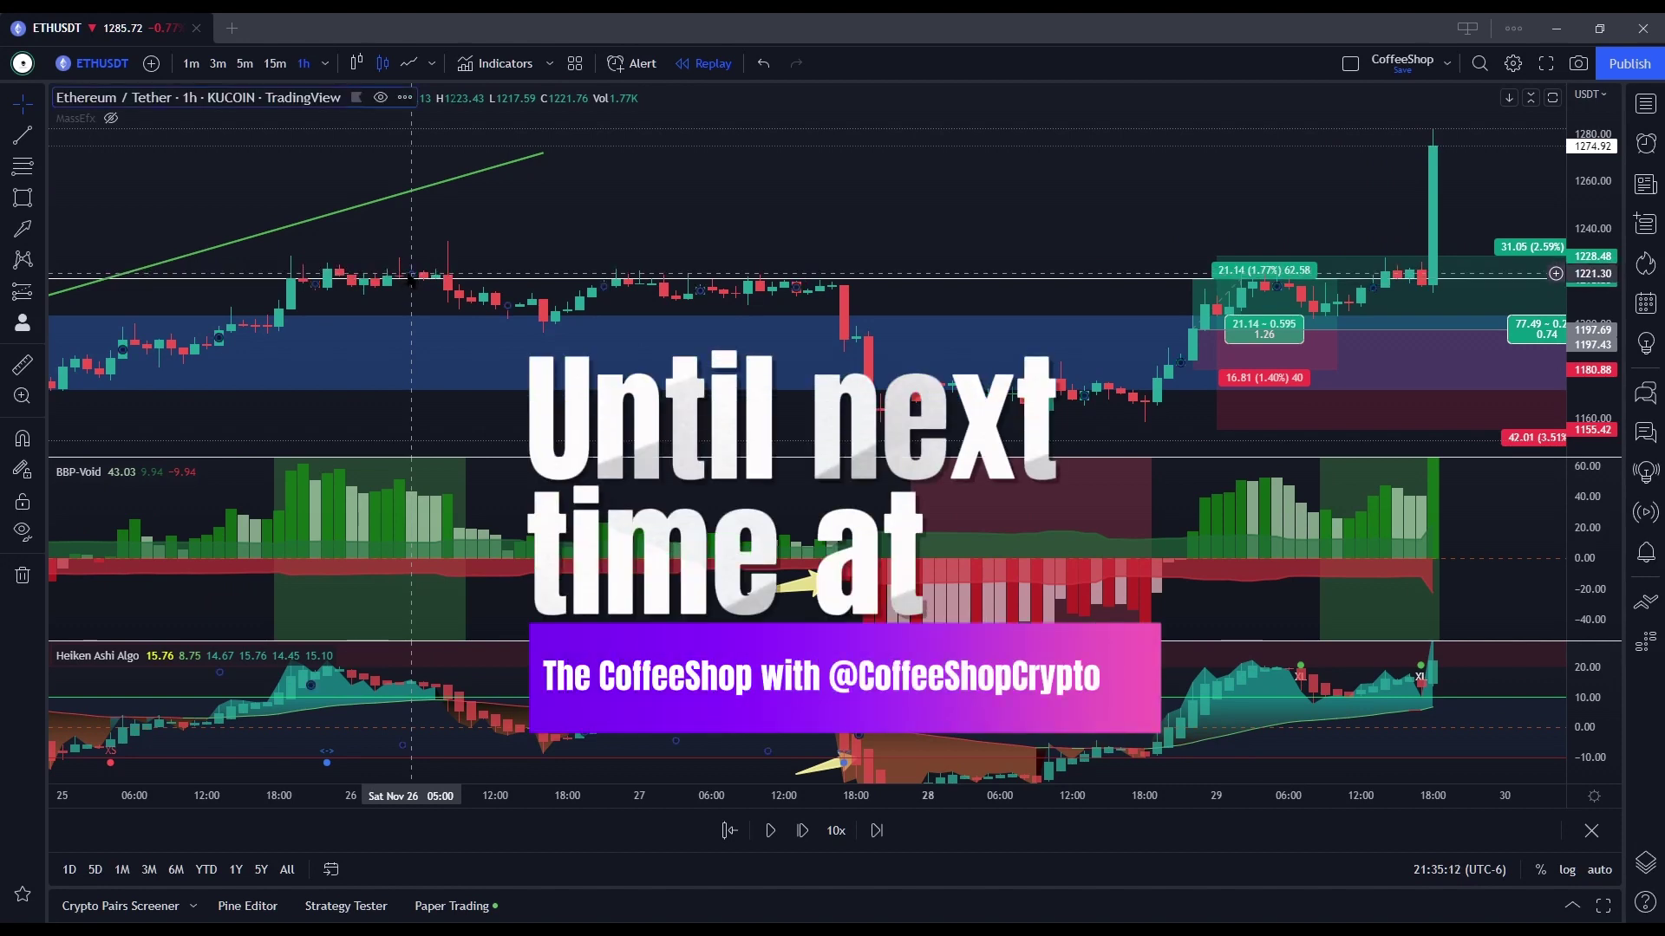
pyautogui.moveTo(1059, 286); pyautogui.dragTo(695, 286)
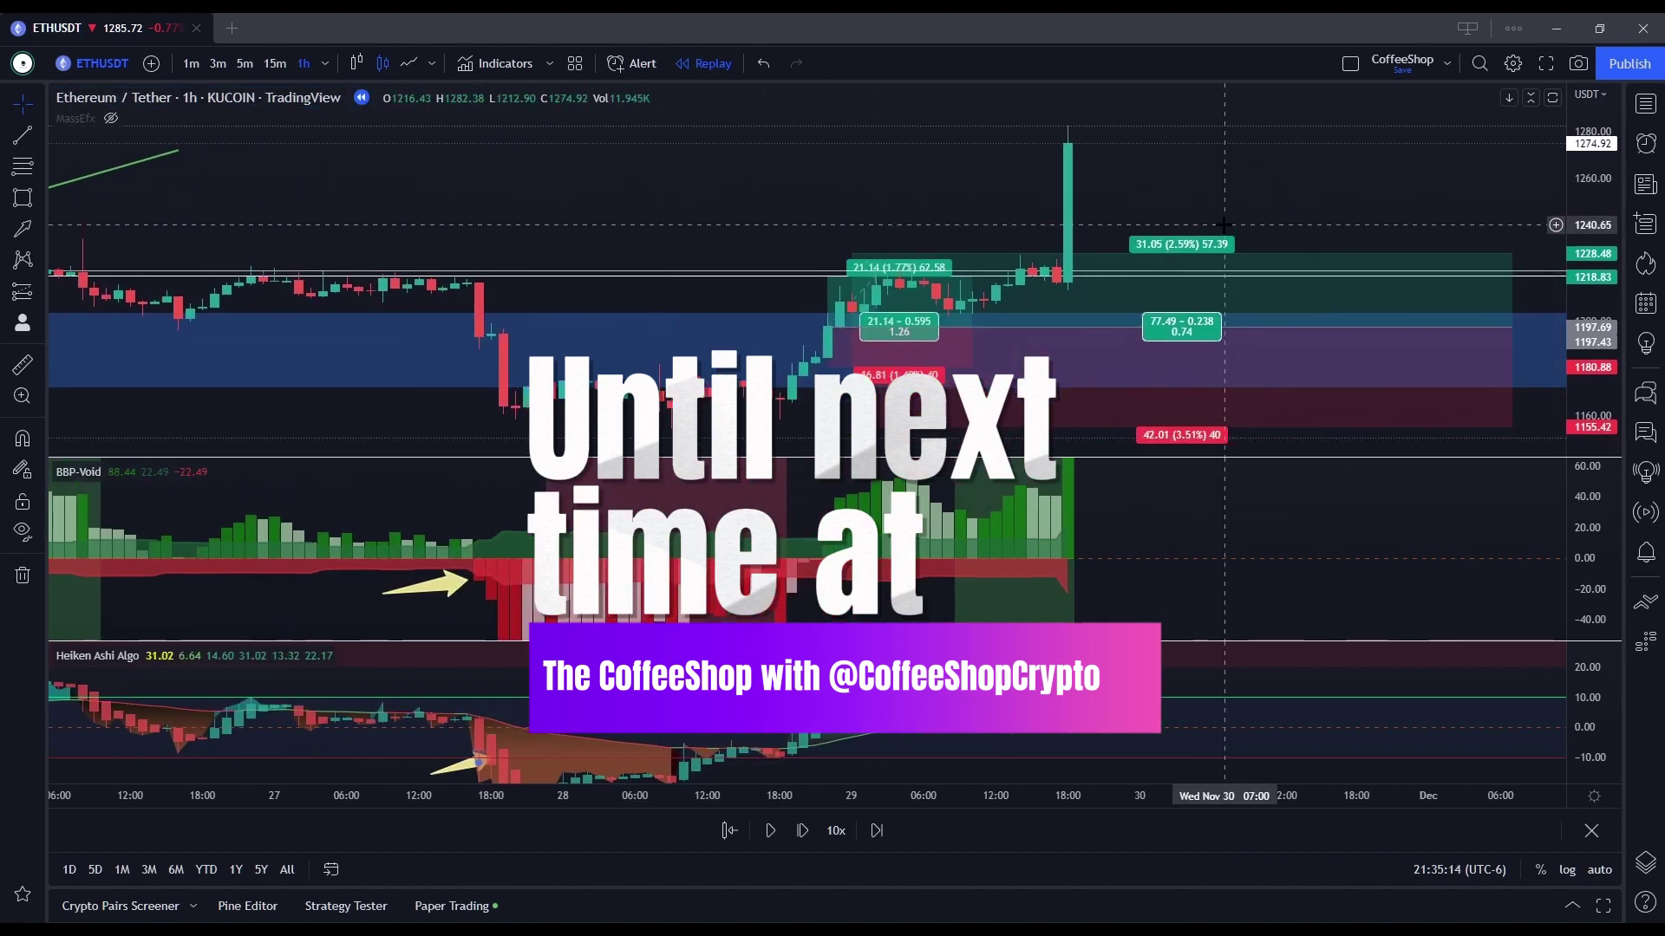
pyautogui.moveTo(1599, 376); pyautogui.dragTo(1539, 183)
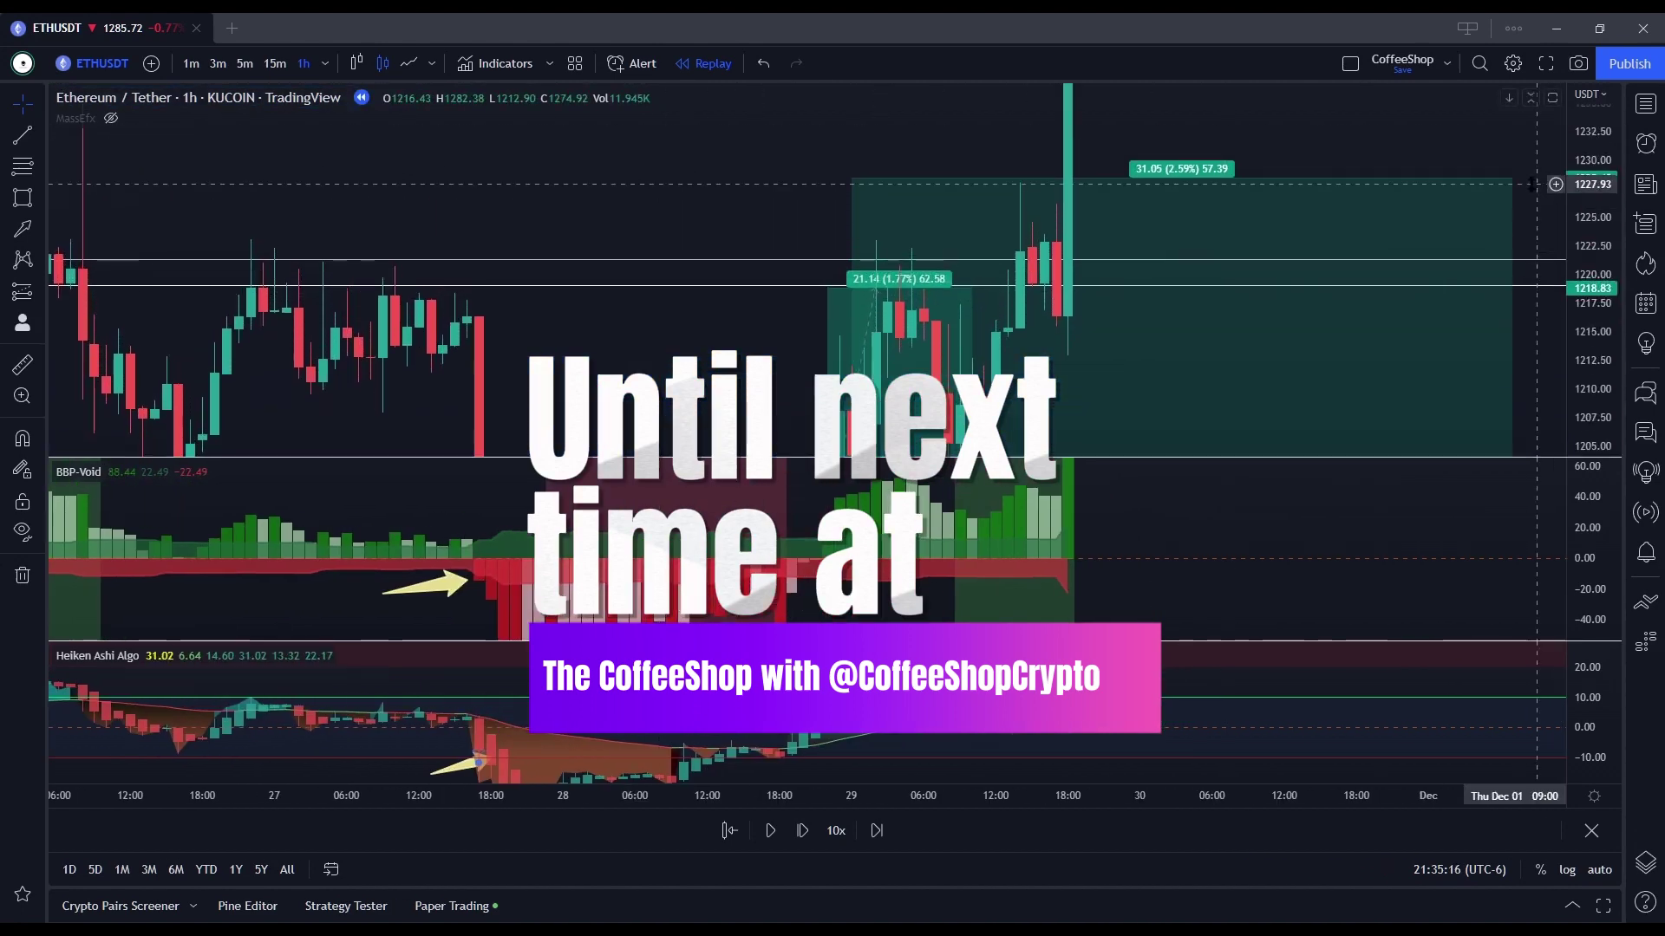
pyautogui.moveTo(767, 211); pyautogui.dragTo(624, 147)
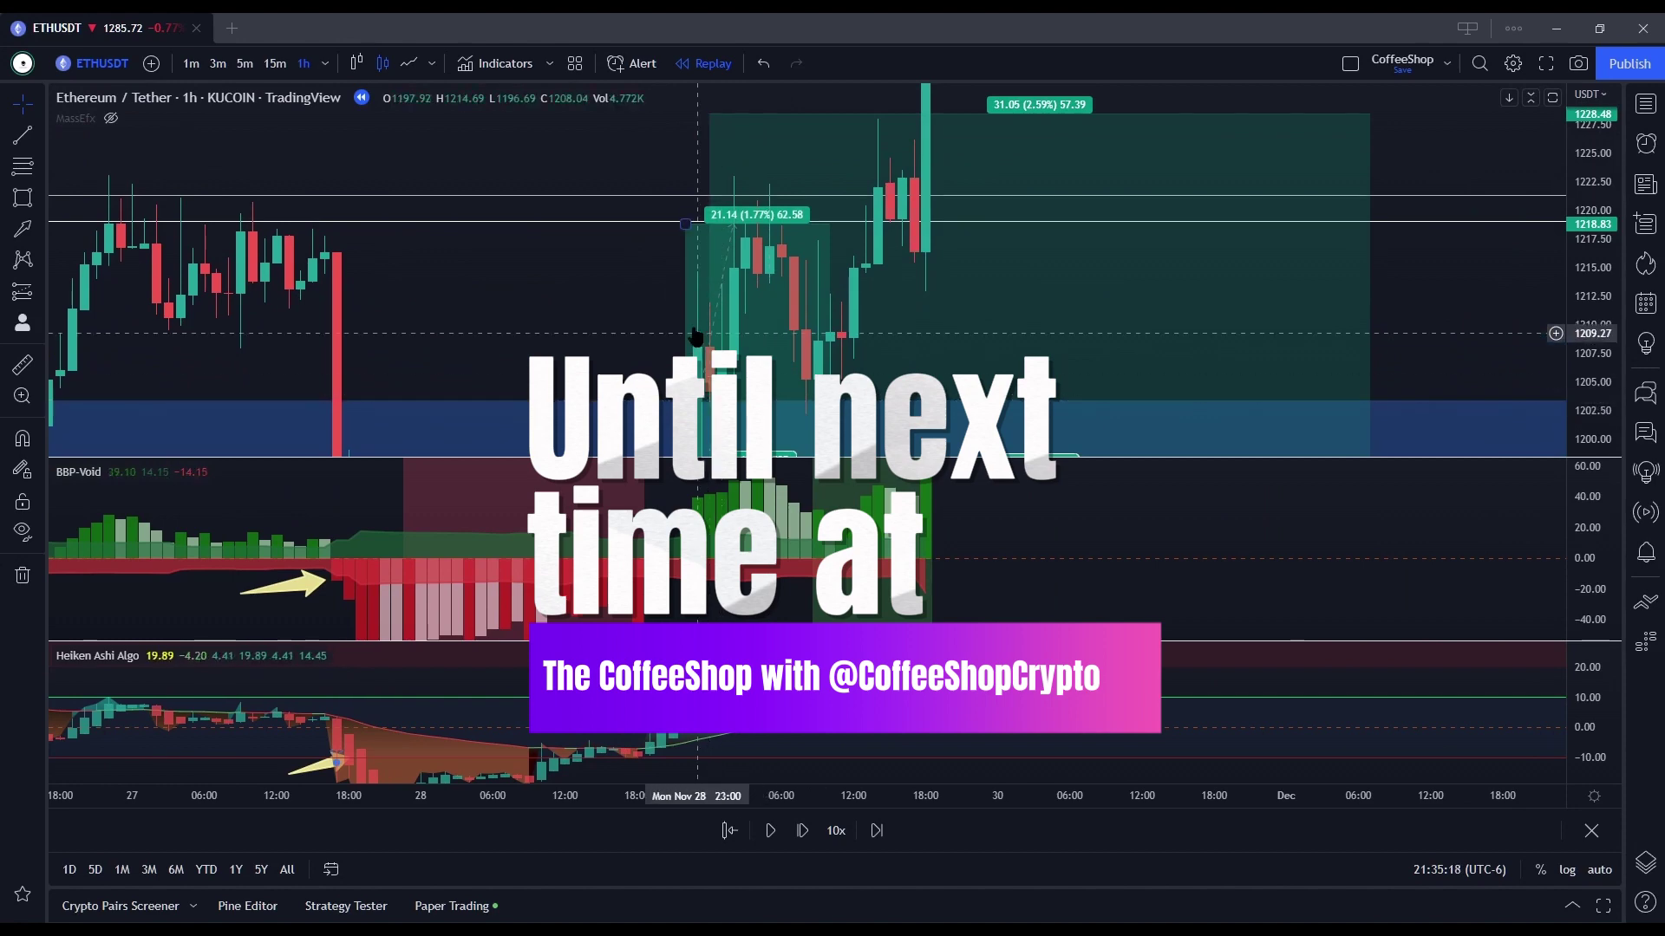
pyautogui.moveTo(695, 247); pyautogui.dragTo(791, 243)
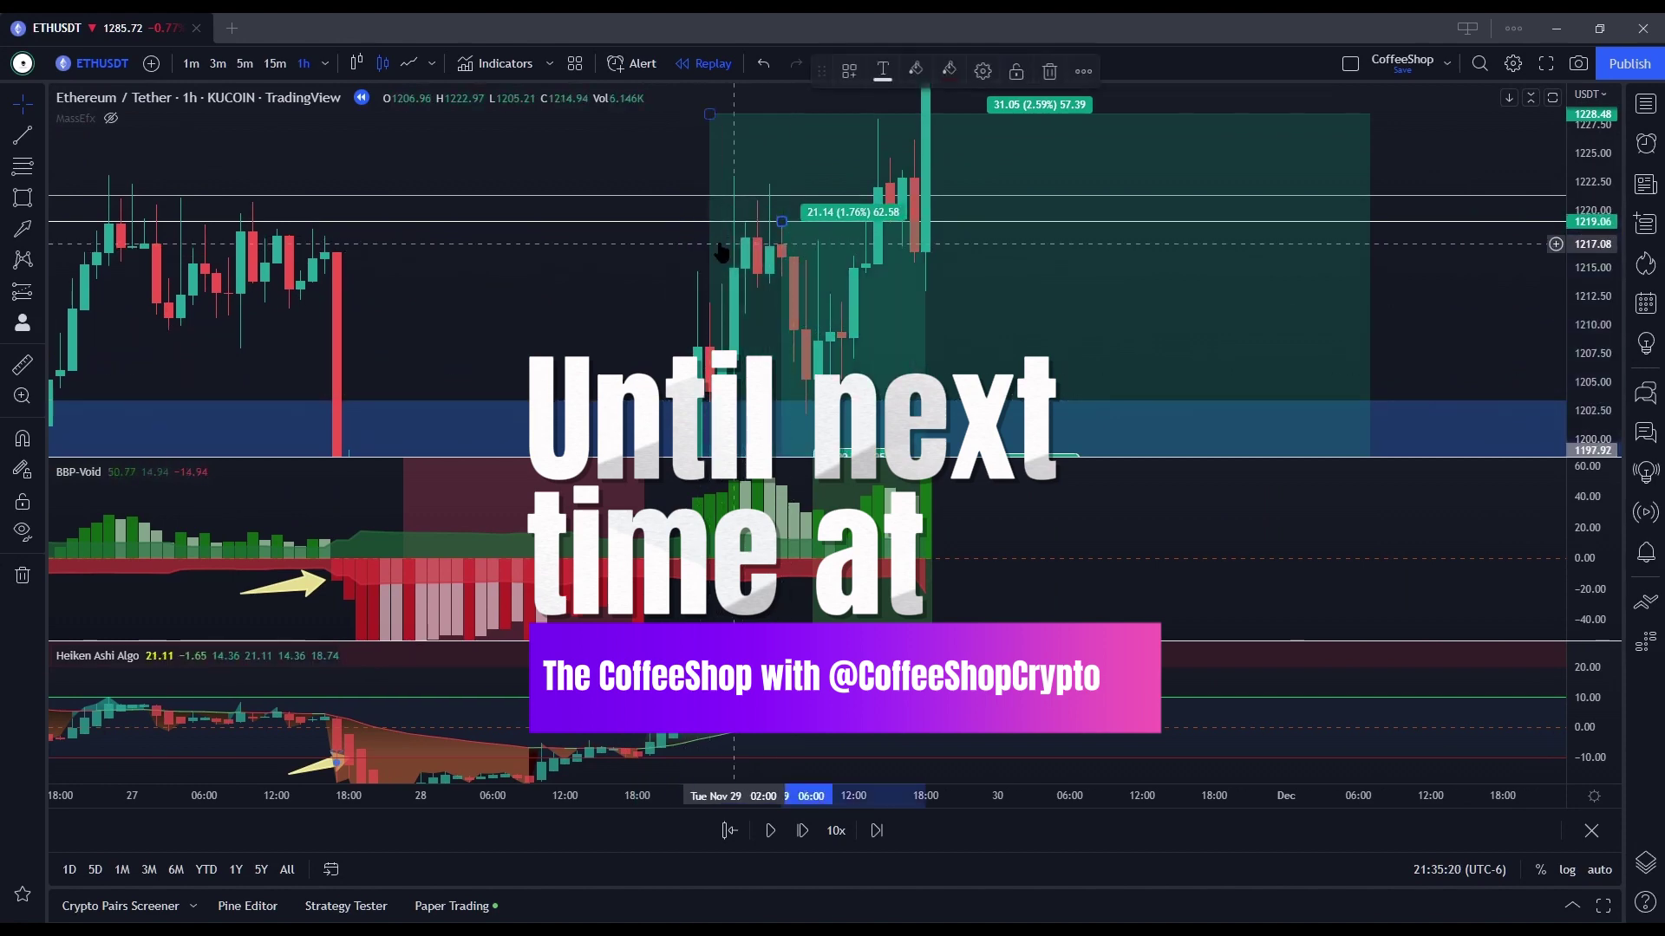